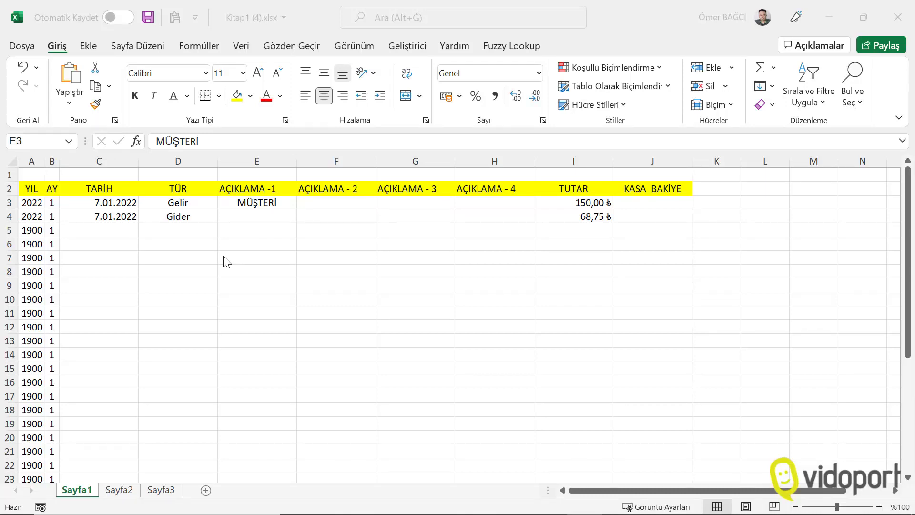
Step: Inspect the empty KASA BAKİYE cell, empty cell G5 and the date in C3
left_click(668, 204)
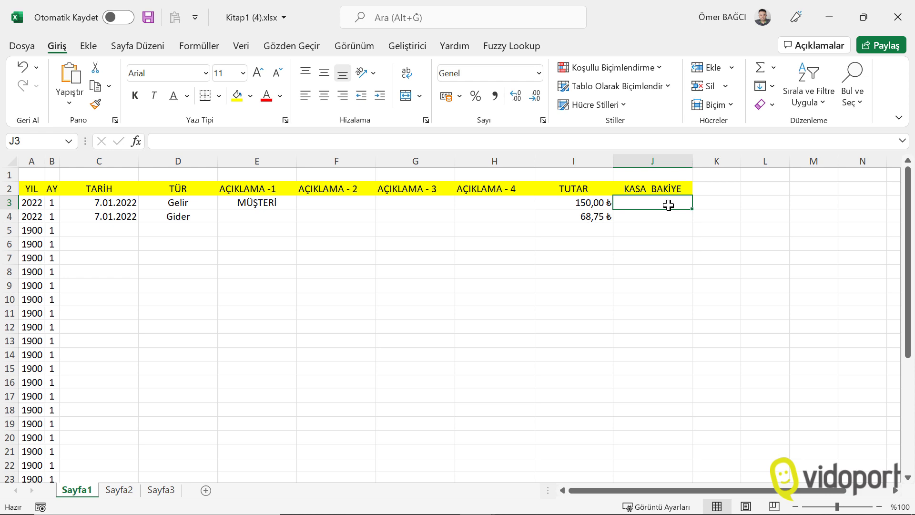
left_click(437, 231)
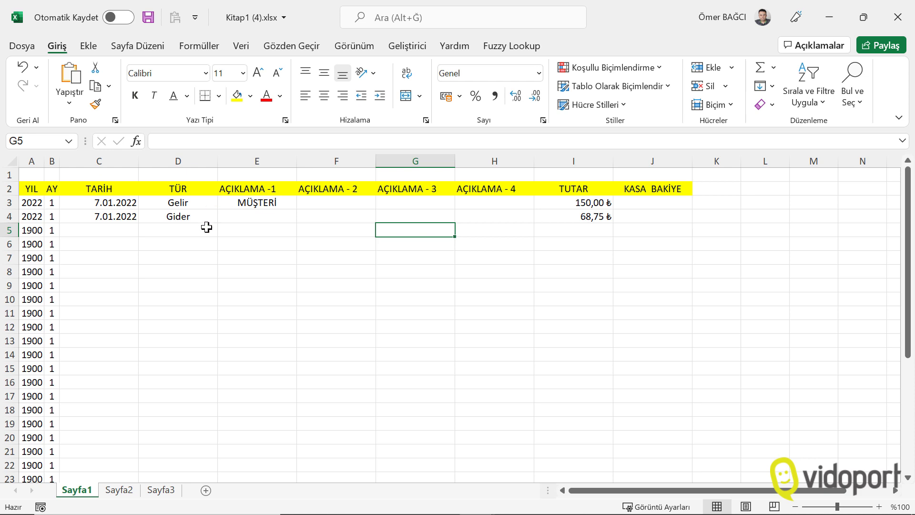
left_click(111, 202)
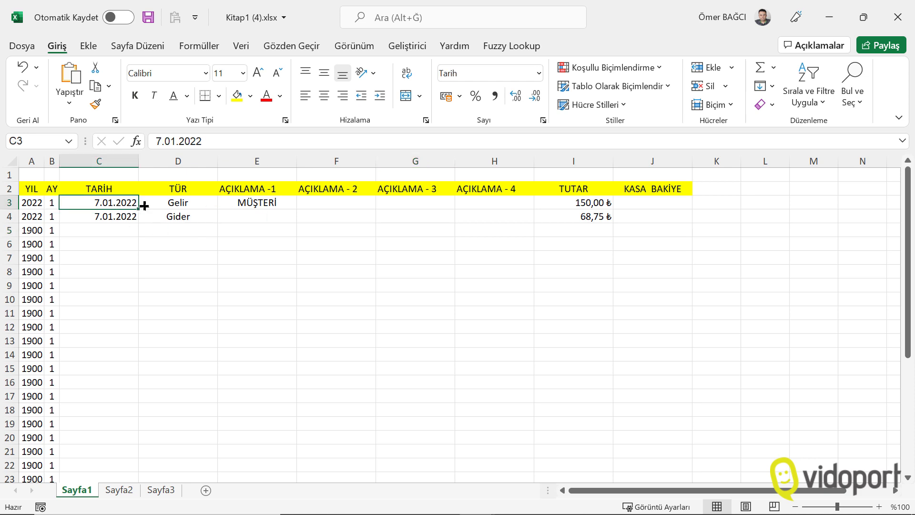
Step: Delete the YIL and AY columns from the ledger
left_click(33, 161)
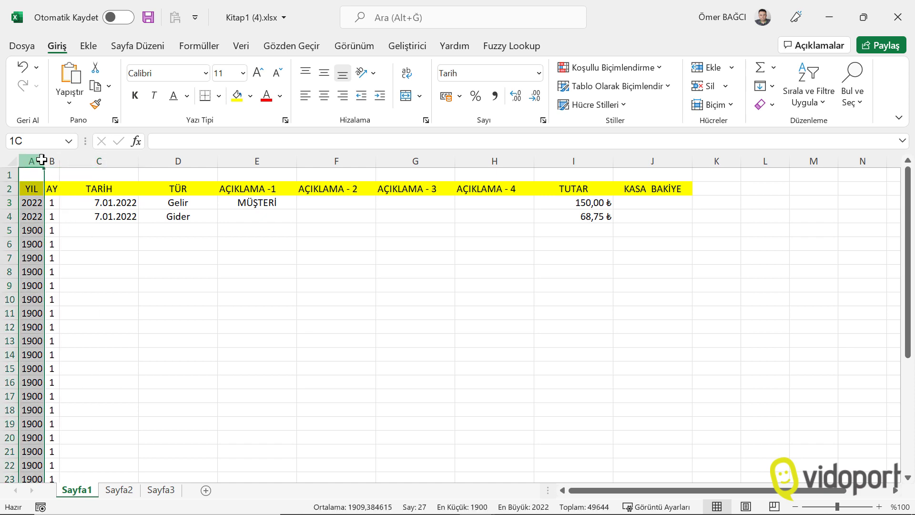
right_click(42, 188)
left_click(86, 329)
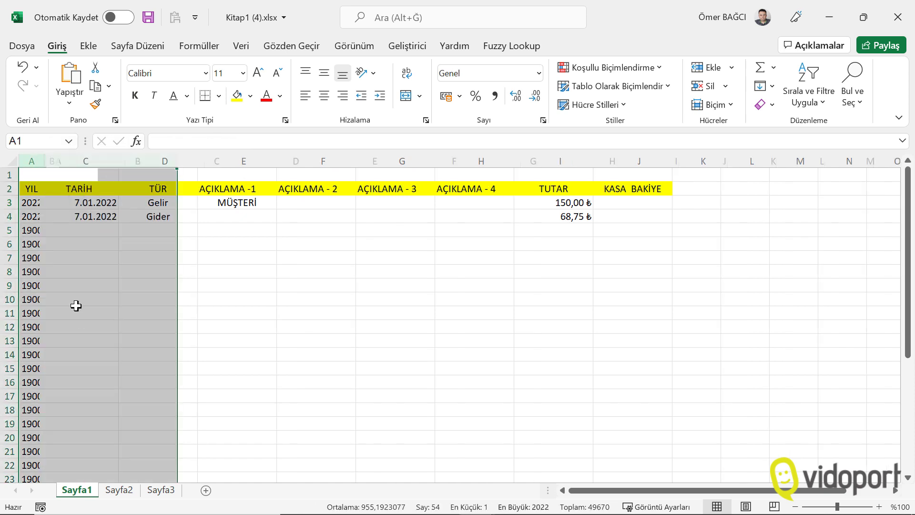
Step: Review the header cells from TARİH through TÜR, AÇIKLAMA 1–4, TUTAR and KASA BAKİYE
left_click(44, 188)
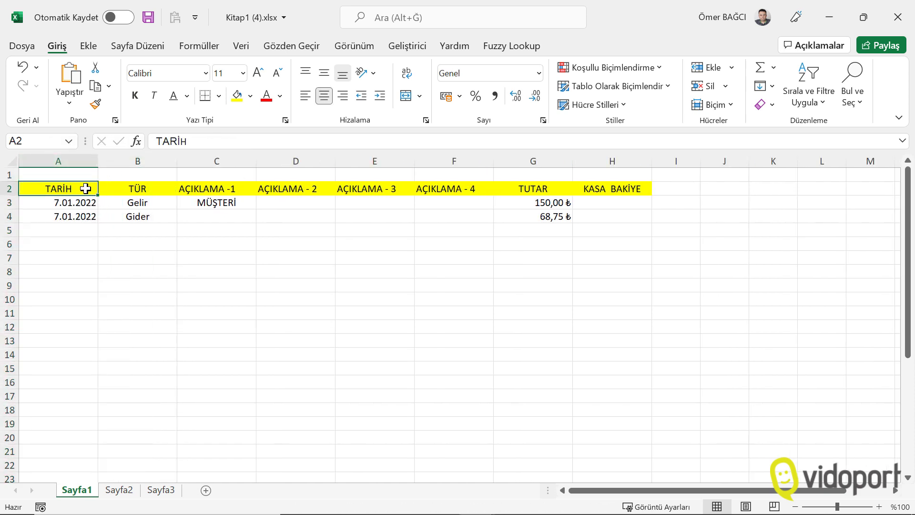
left_click(143, 188)
left_click(206, 189)
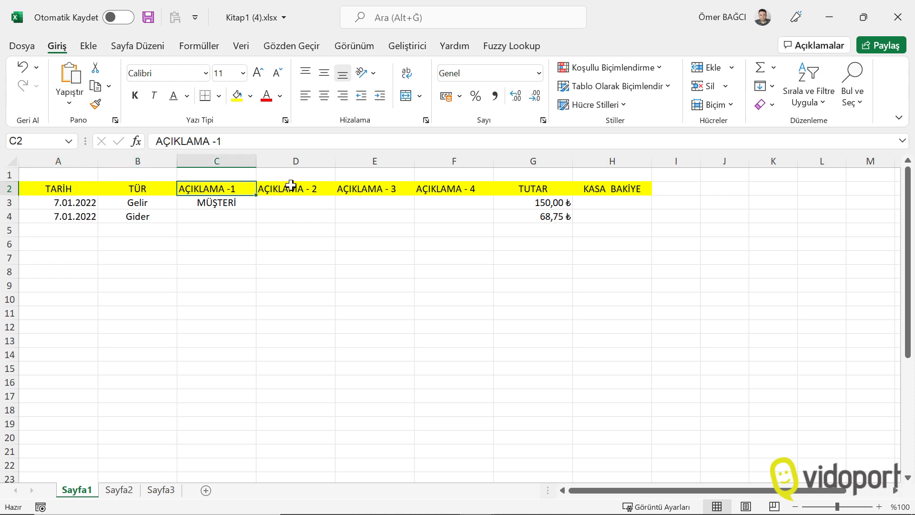
left_click(313, 188)
left_click(371, 188)
left_click(448, 187)
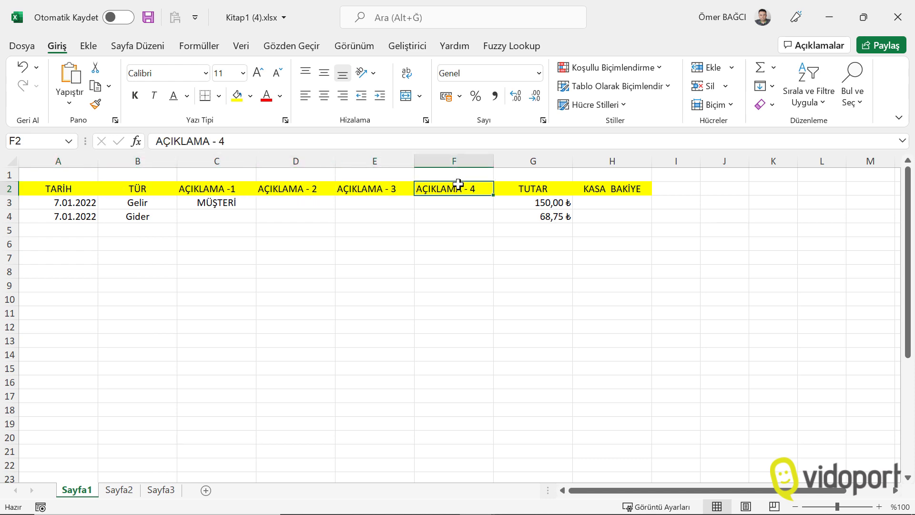
left_click(537, 190)
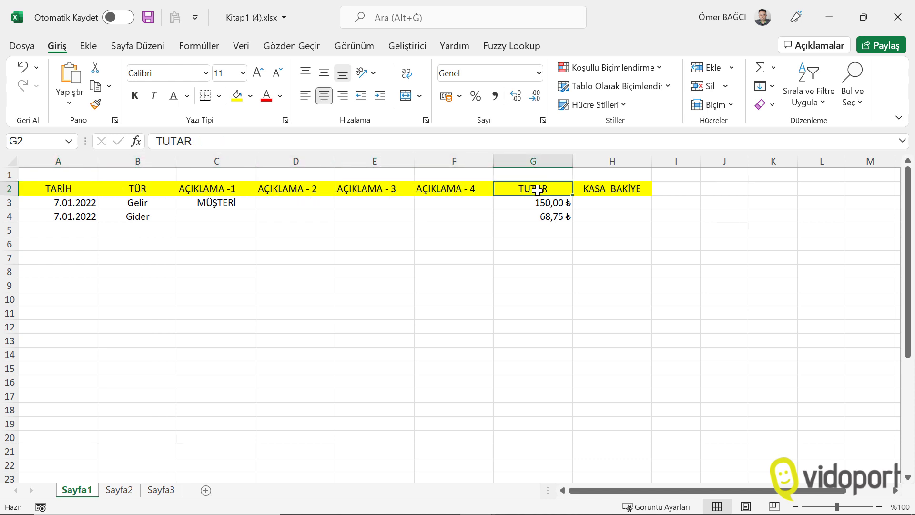
left_click(622, 189)
left_click(287, 187)
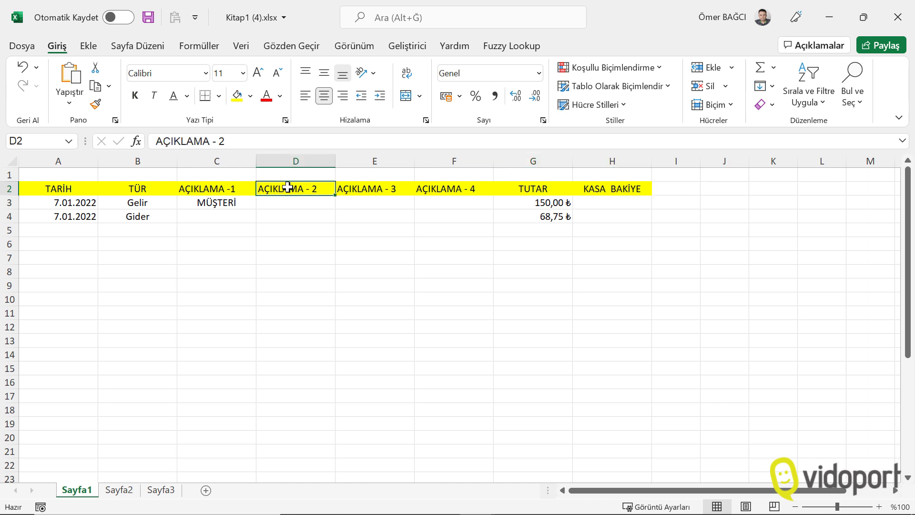
left_click(198, 185)
left_click(147, 179)
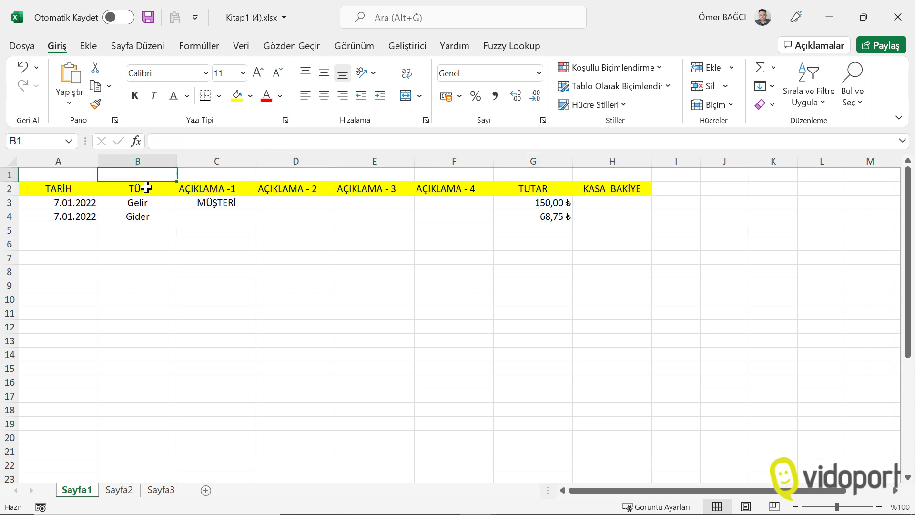
left_click(147, 187)
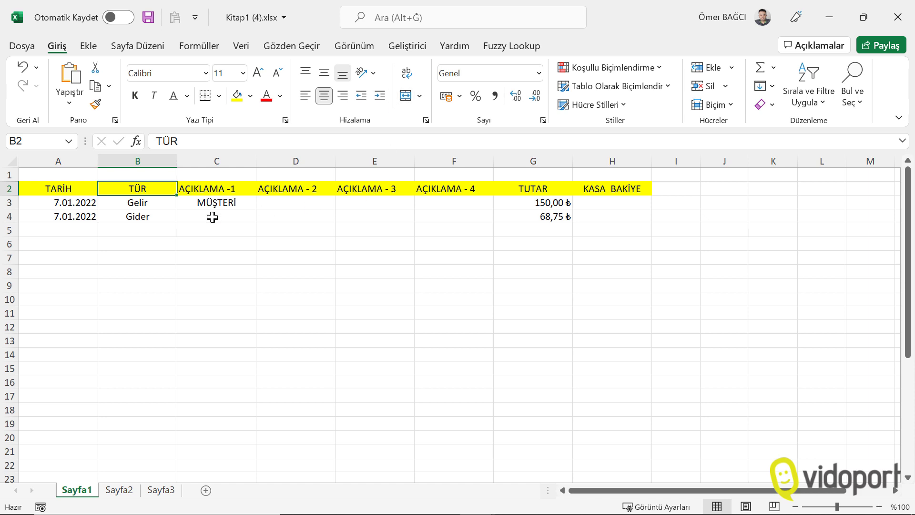
Step: Check the existing Gelir/Gider drop-down choices in TÜR cell B3
left_click(159, 207)
left_click_drag(158, 208, 164, 316)
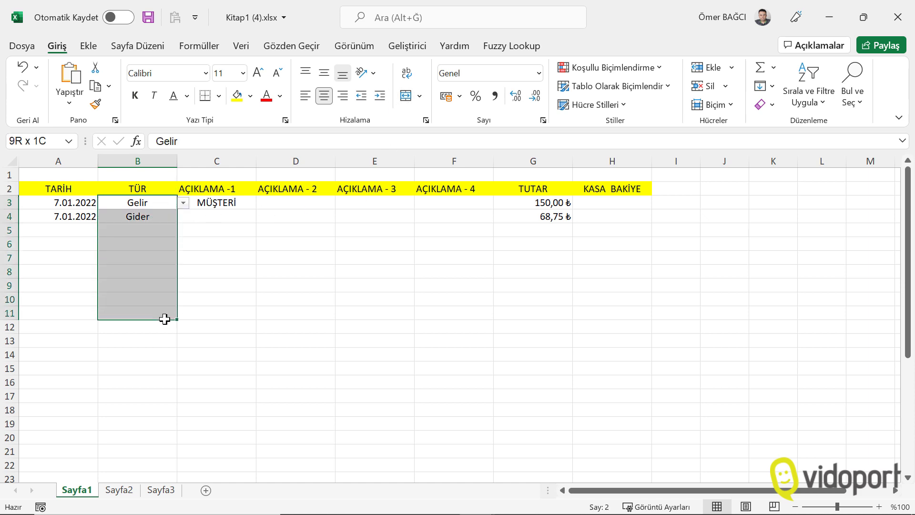
left_click(153, 202)
left_click(183, 204)
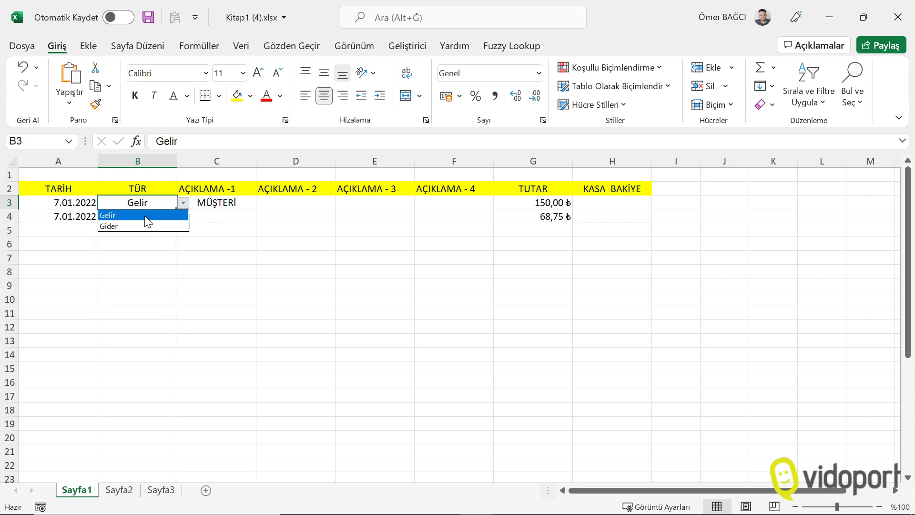
left_click(145, 205)
Step: Apply a Liste validation with source Gelir;Gider to B3:B19
left_click_drag(144, 205, 151, 422)
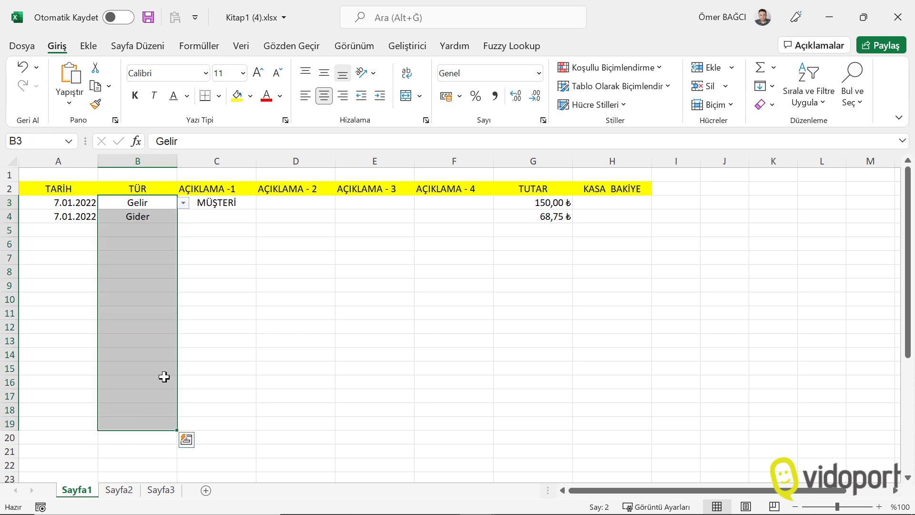
left_click(241, 46)
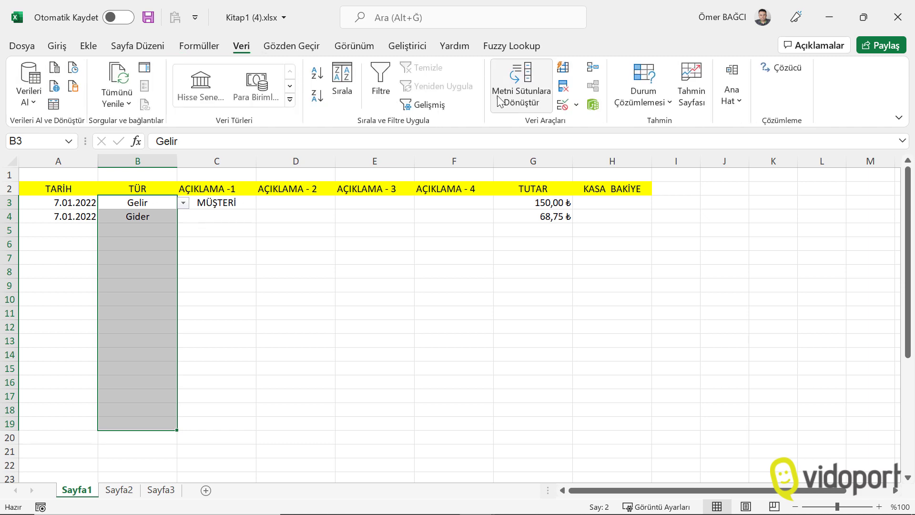
left_click(564, 106)
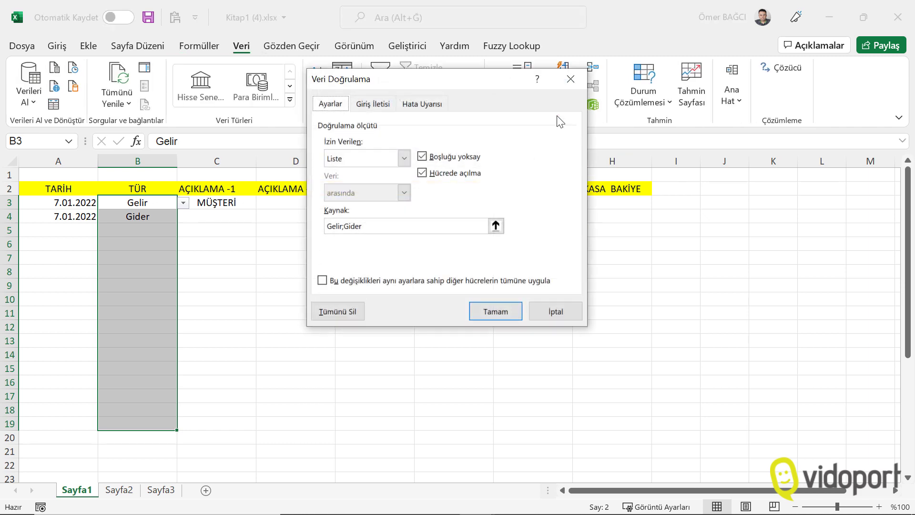
left_click(353, 161)
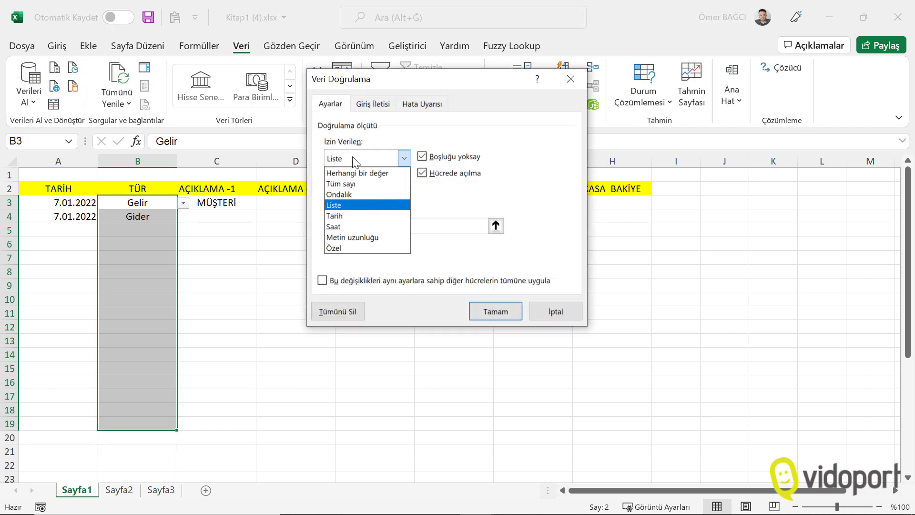
left_click(338, 203)
left_click_drag(364, 226, 315, 224)
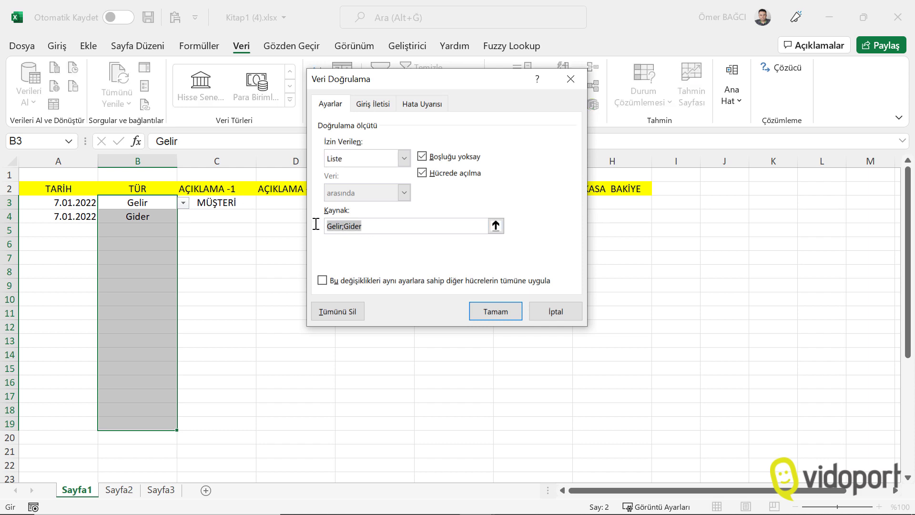
left_click(347, 226)
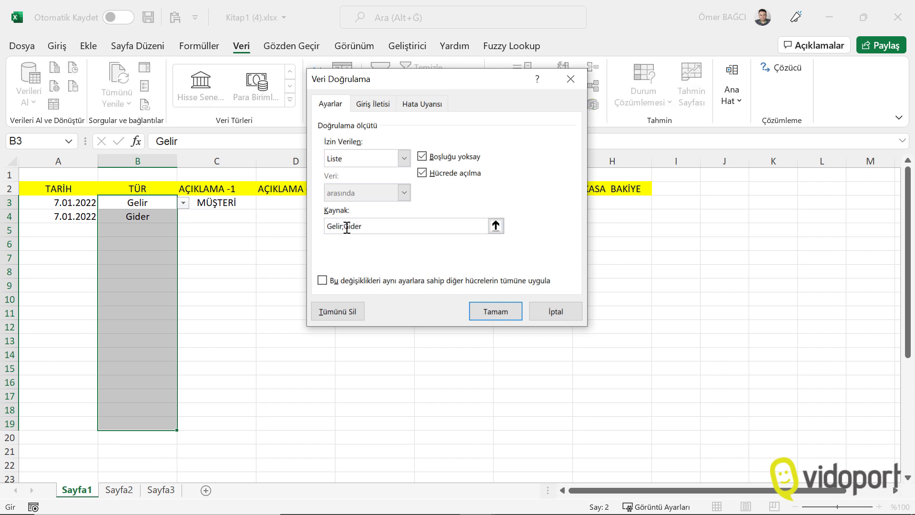
left_click(491, 311)
left_click(161, 226)
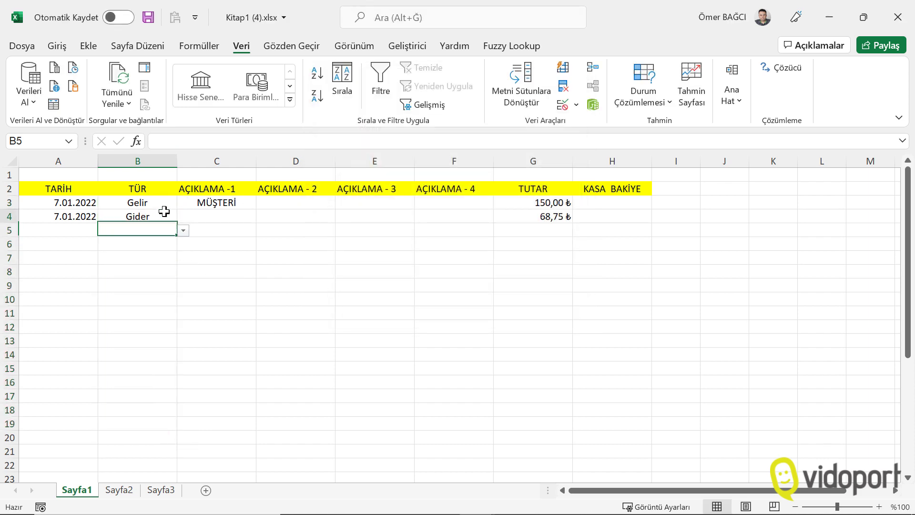
Step: Insert two empty columns before TARİH at column A
left_click(163, 212)
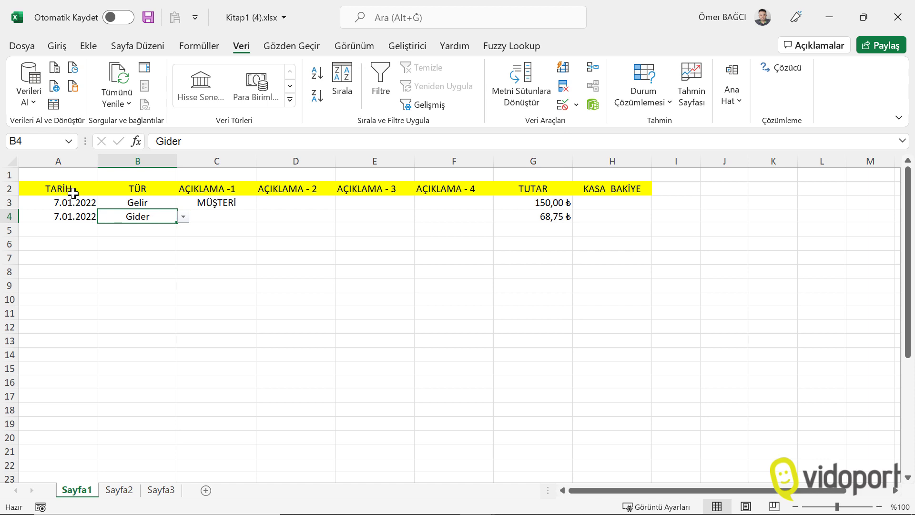
left_click(62, 217)
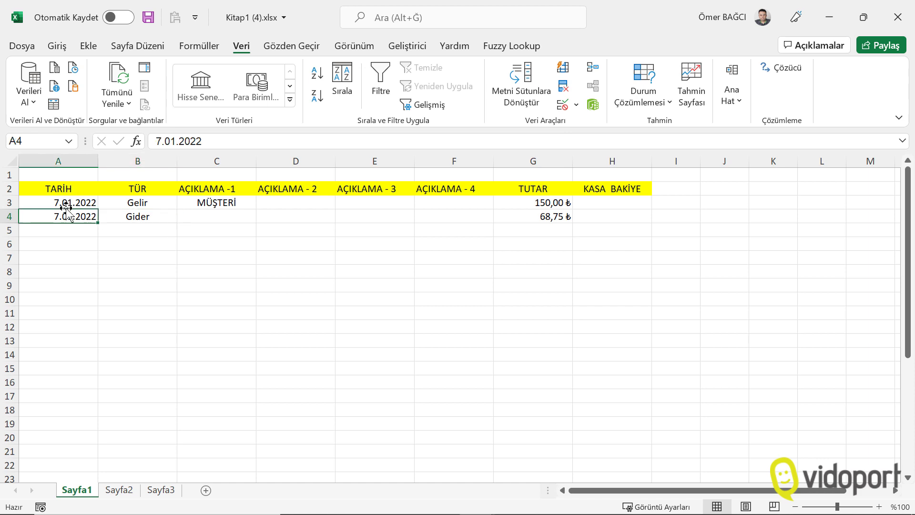
right_click(62, 162)
left_click(115, 277)
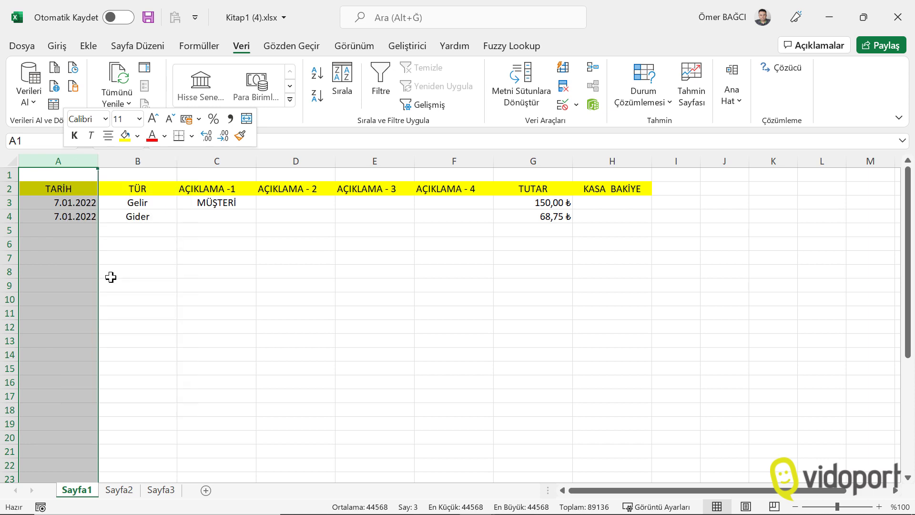
right_click(63, 161)
left_click(96, 284)
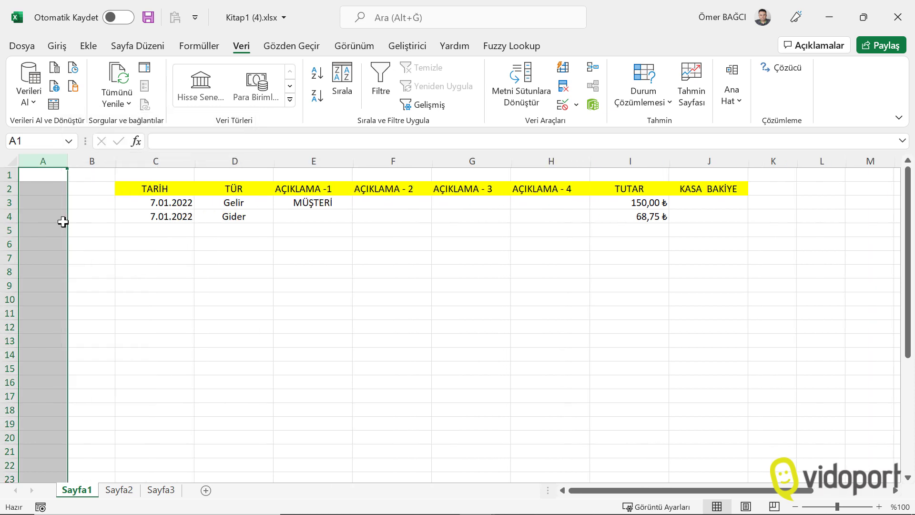
Step: Head the new columns Ay in A2 and Yıl in B2
left_click(150, 188)
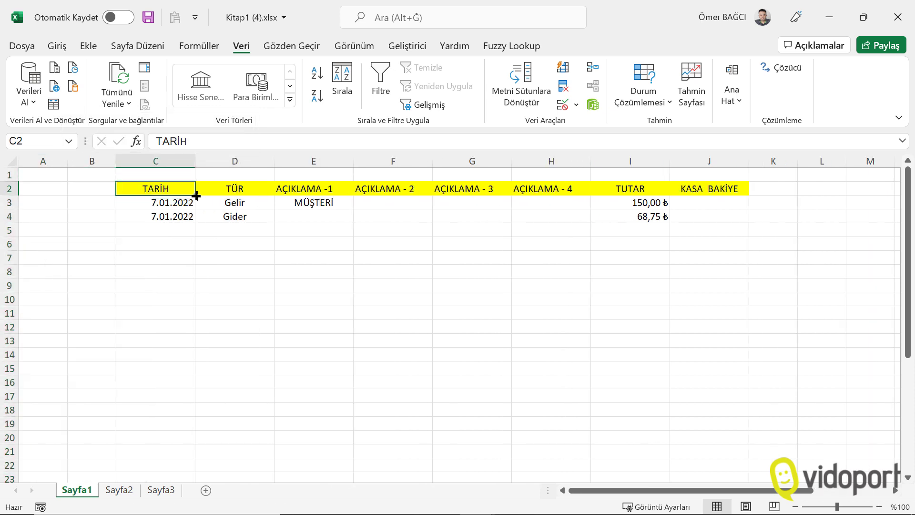
left_click_drag(196, 195, 41, 191)
left_click(48, 188)
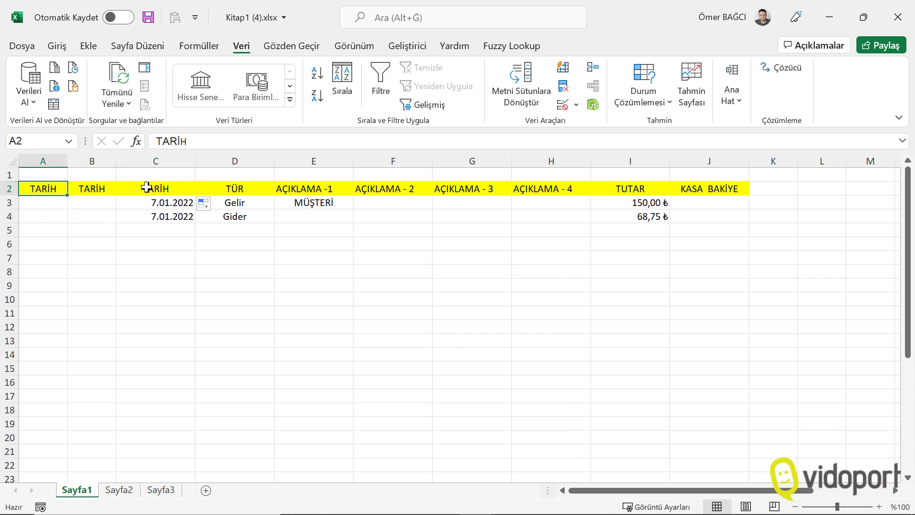
type("Ay")
key("Tab")
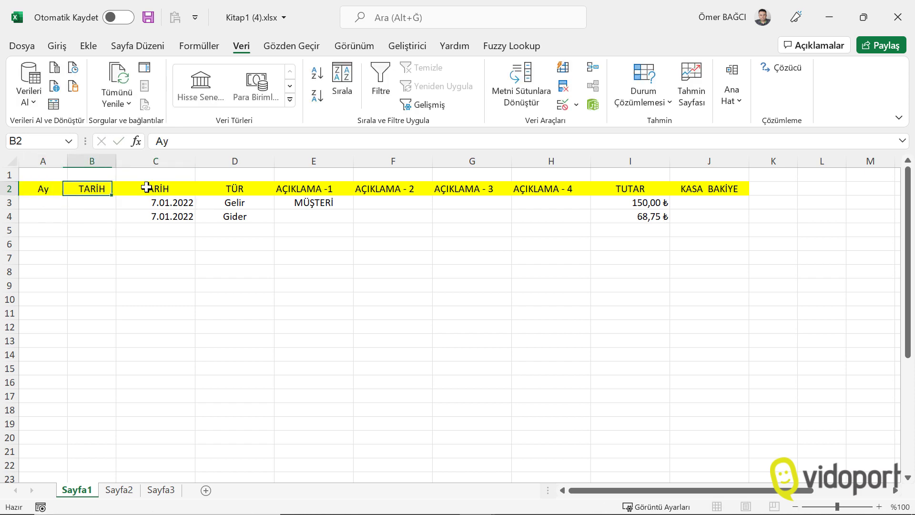
type("Yıl")
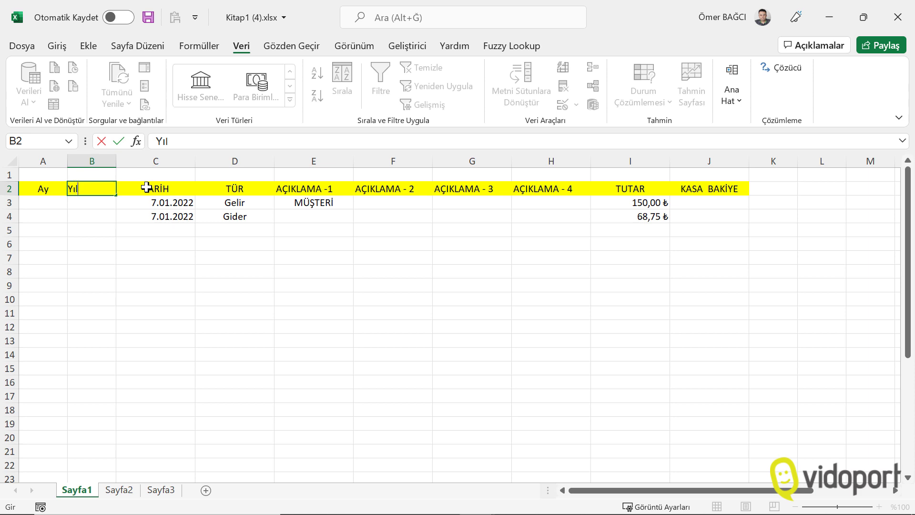
key("Return")
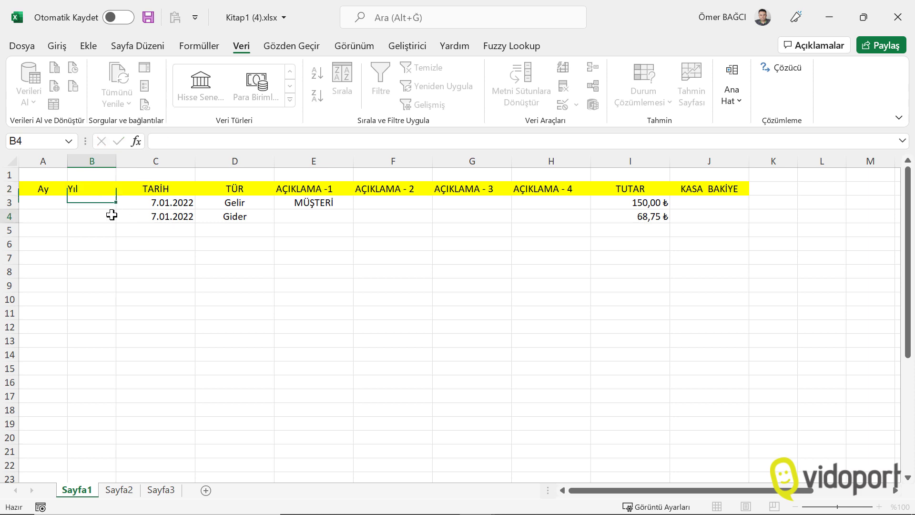
left_click(62, 197)
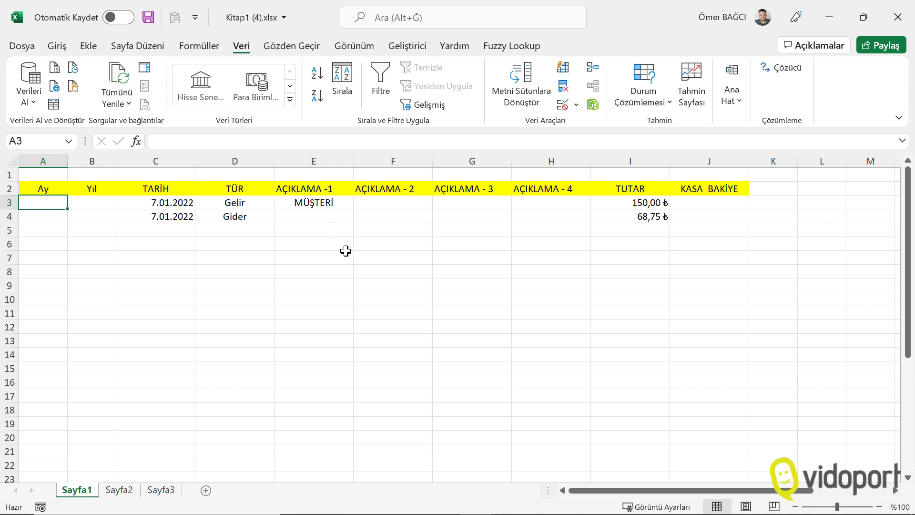
scroll(336, 235, "up", 3)
scroll(315, 243, "up", 2)
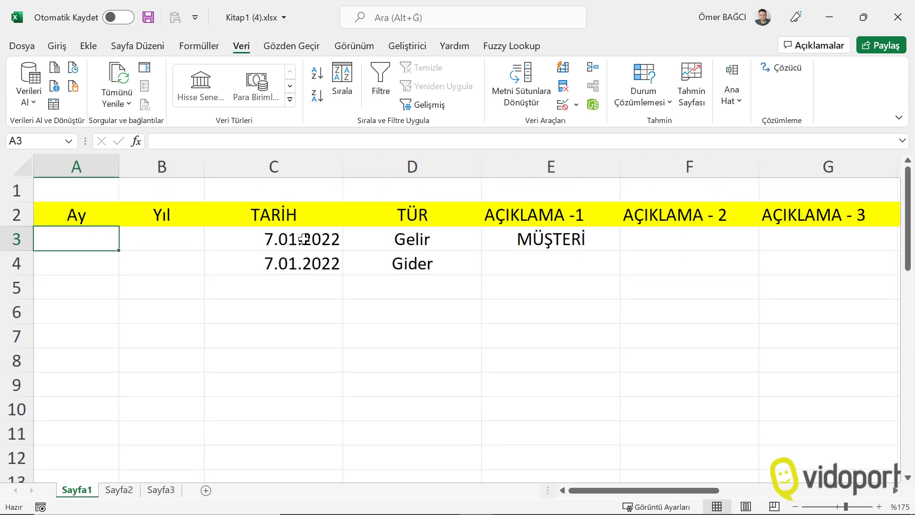
Step: Enter =AY(C3) in A3 and =YIL(C3) in B3
type("=ay")
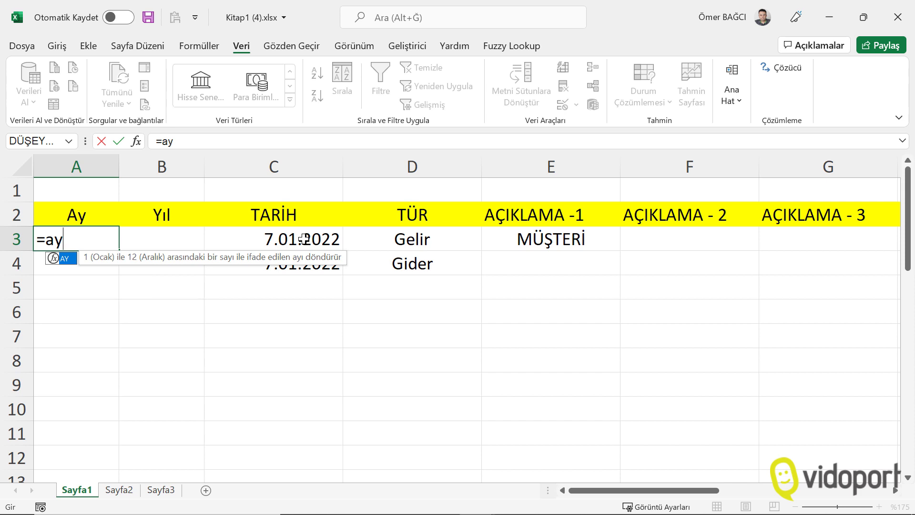
type("(")
left_click(319, 242)
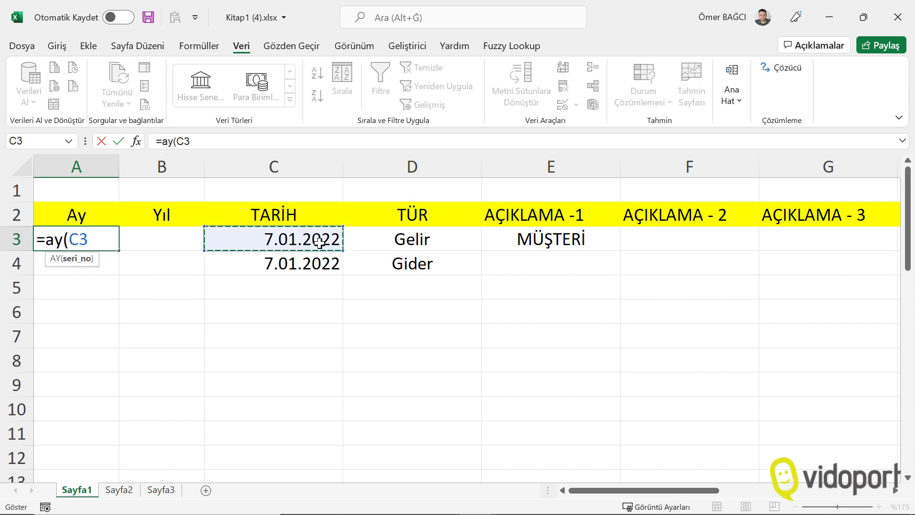
type(")")
key("Return")
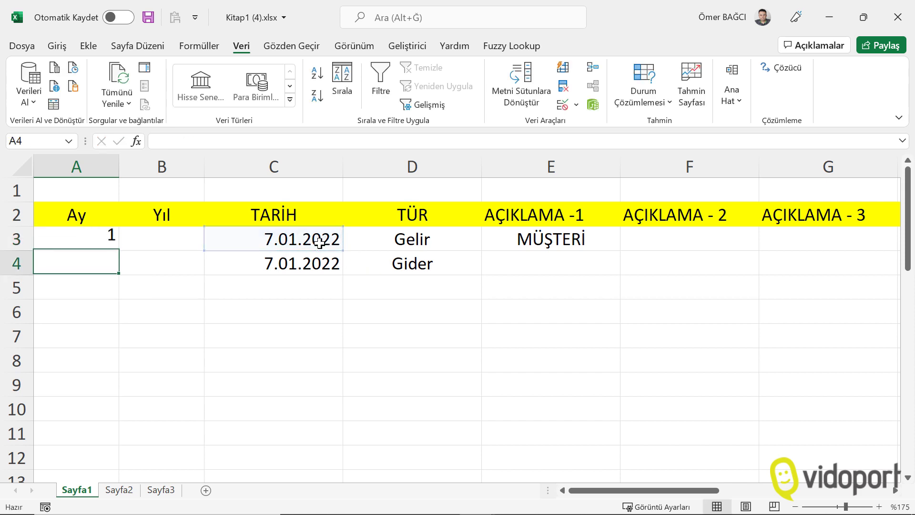
left_click(184, 239)
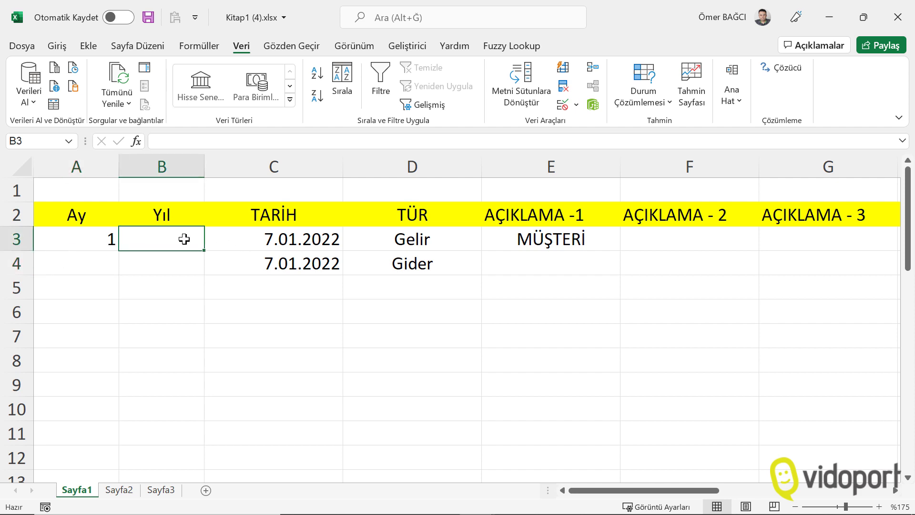
type("=yıl(")
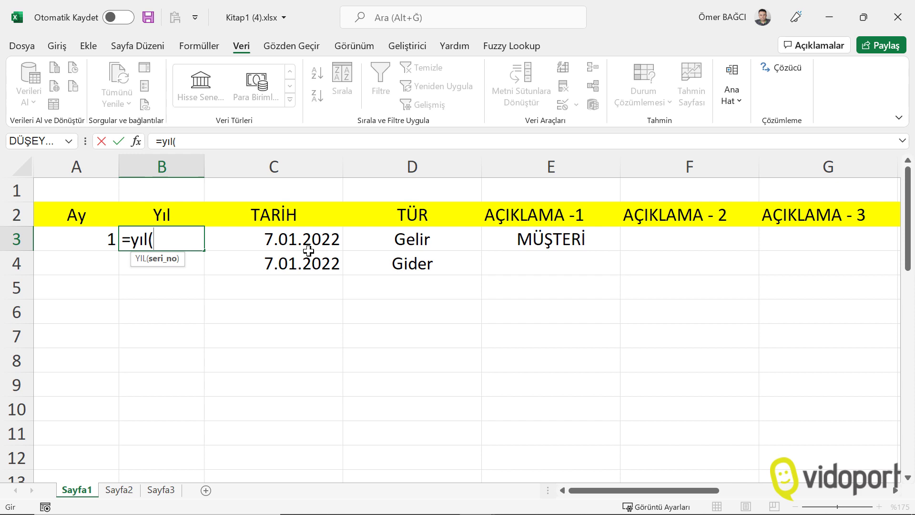
left_click(309, 247)
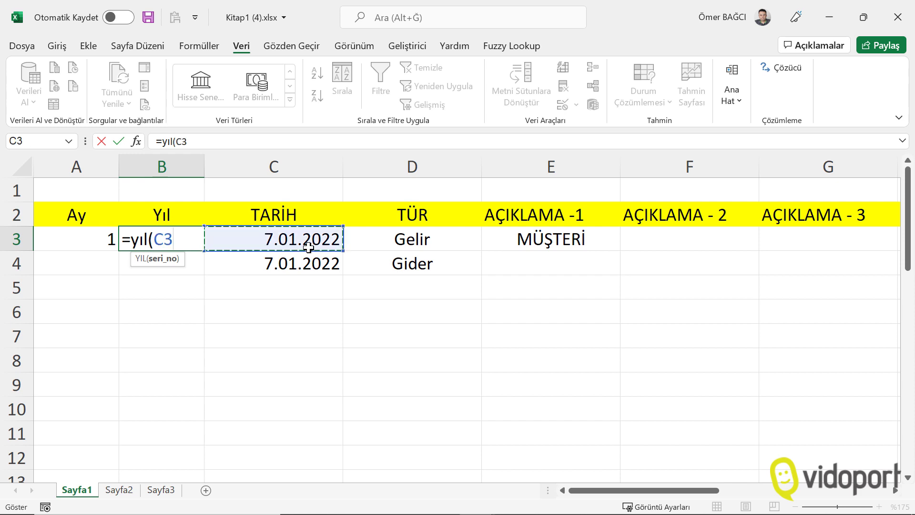
type(")")
key("Return")
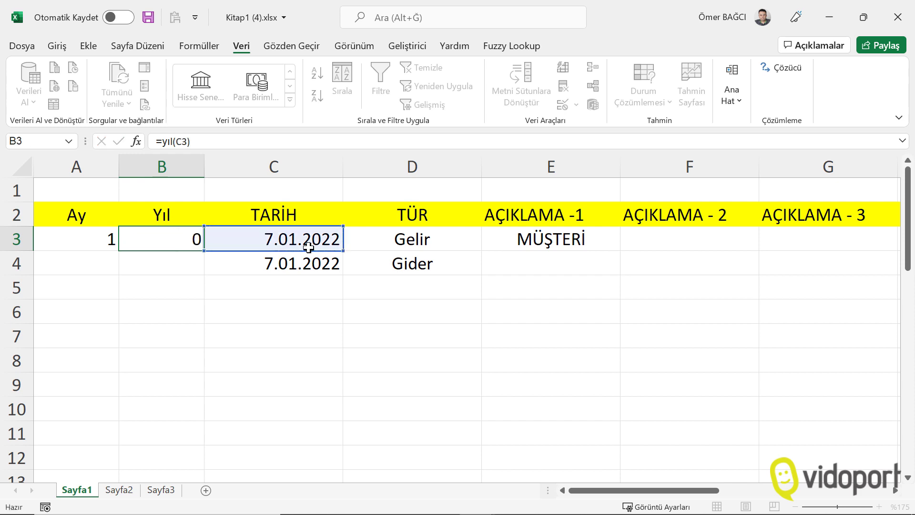
Step: Fill the A3:B3 month and year formulas down to row 10 and inspect row 5
left_click_drag(72, 239, 146, 239)
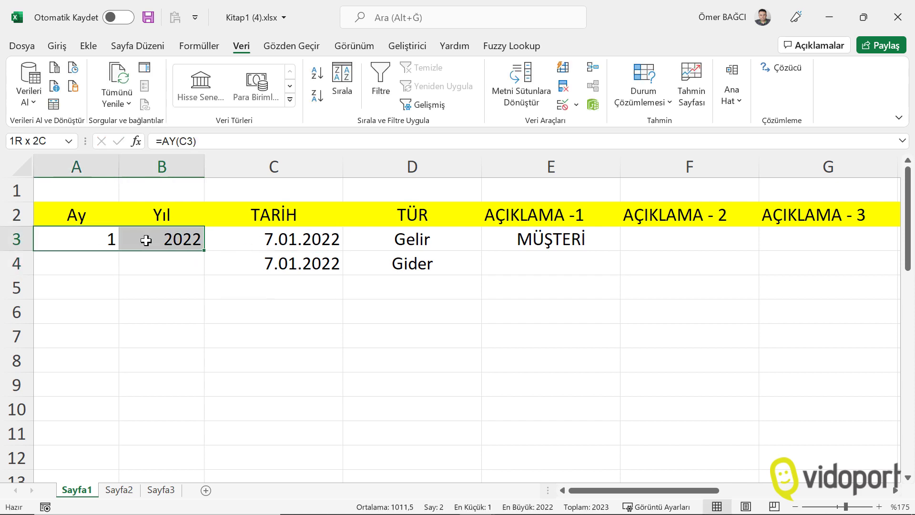
left_click_drag(203, 251, 190, 417)
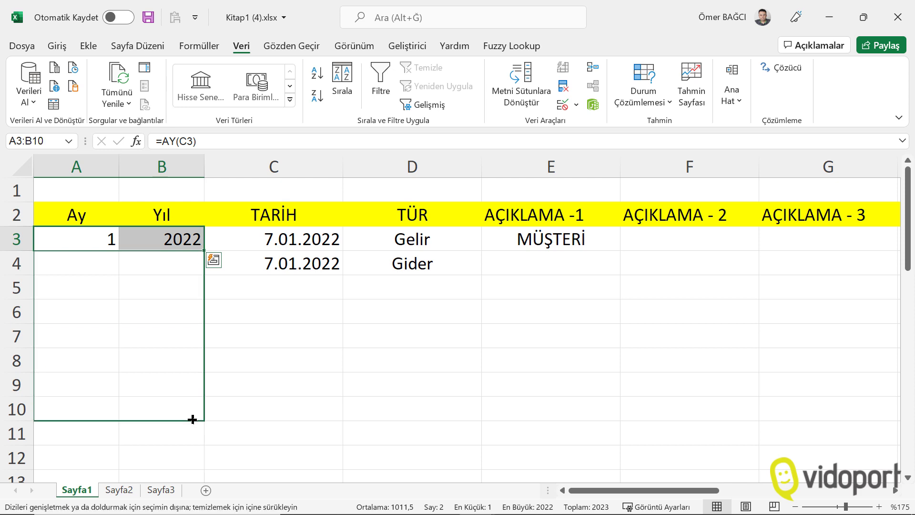
left_click(110, 288)
left_click(184, 289)
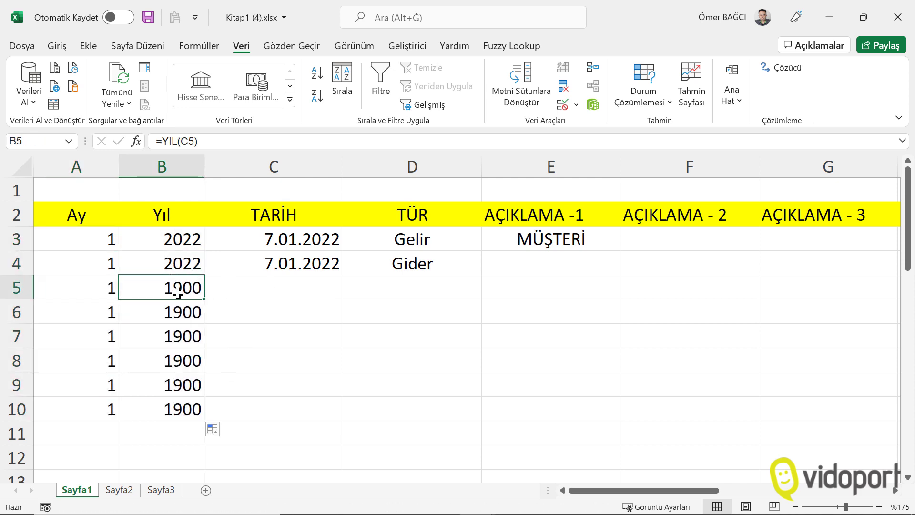
left_click(72, 287)
left_click(181, 289)
left_click(245, 294)
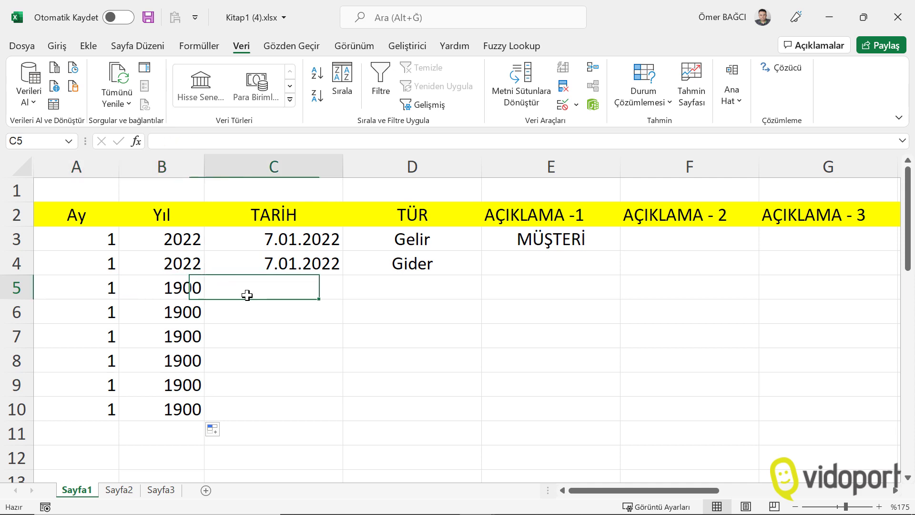
Step: Change A3 to =EĞER(EBOŞSA(C3);"";AY(C3)) so it stays blank without a date
left_click(88, 237)
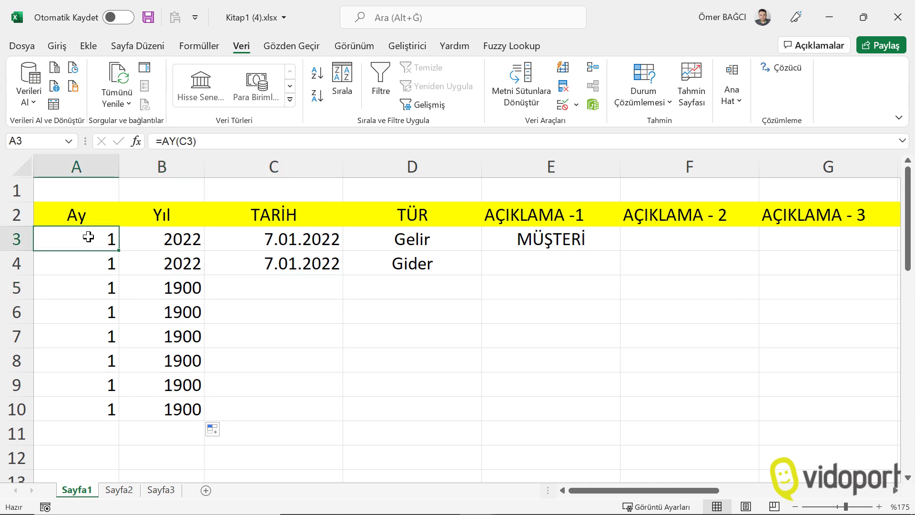
double_click(89, 236)
left_click(46, 240)
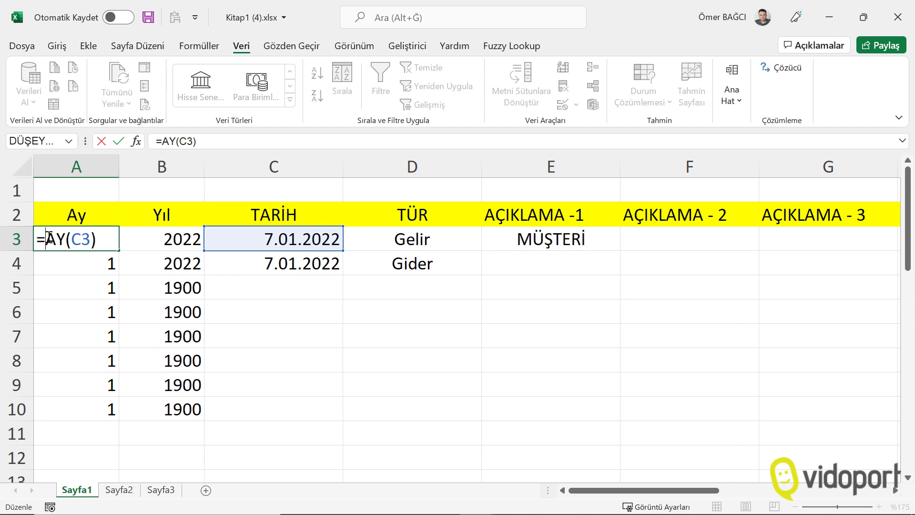
type("eğer")
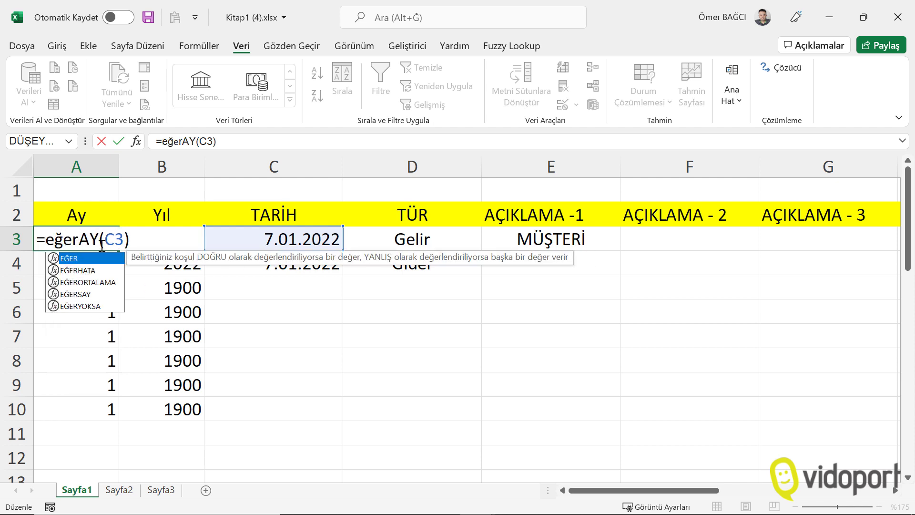
type("(e")
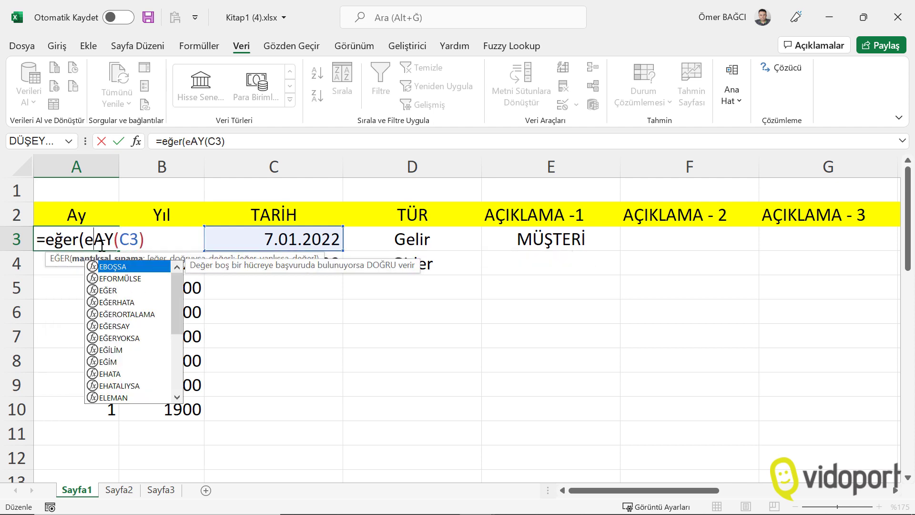
type("boş")
key("Tab")
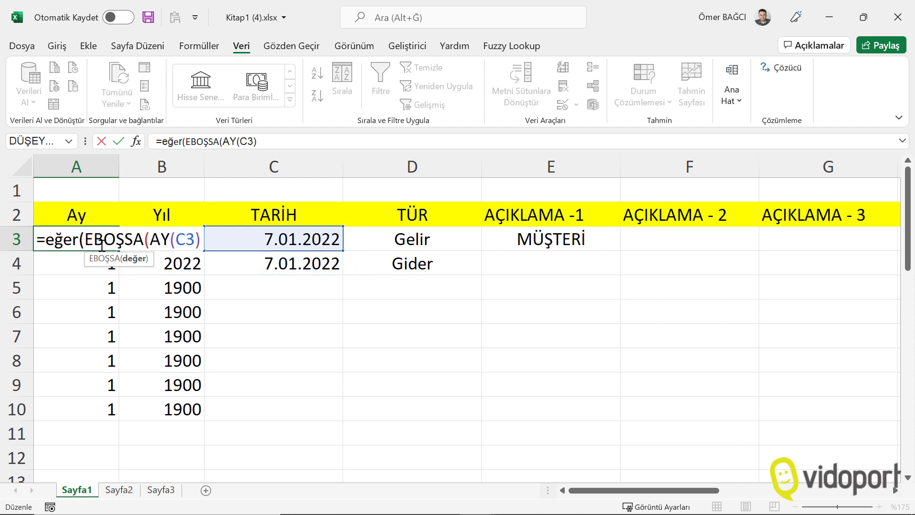
key("Right")
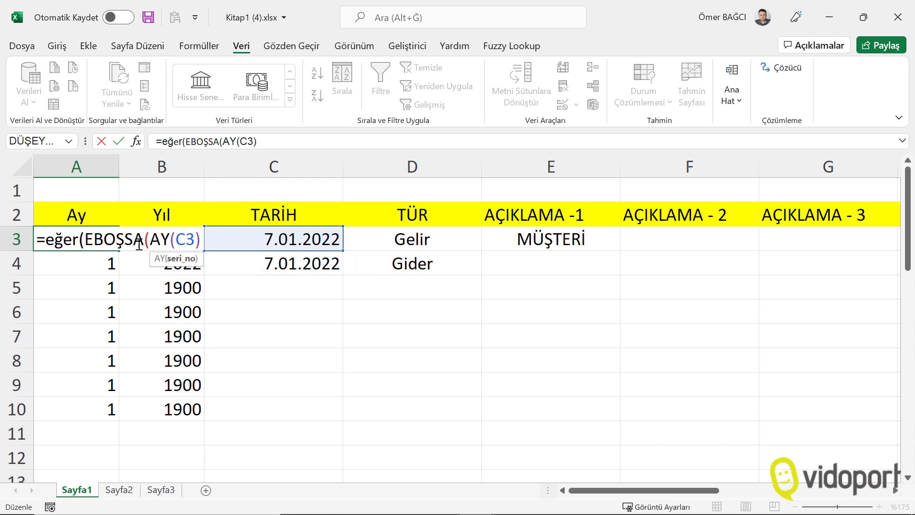
left_click(154, 239)
left_click(312, 241)
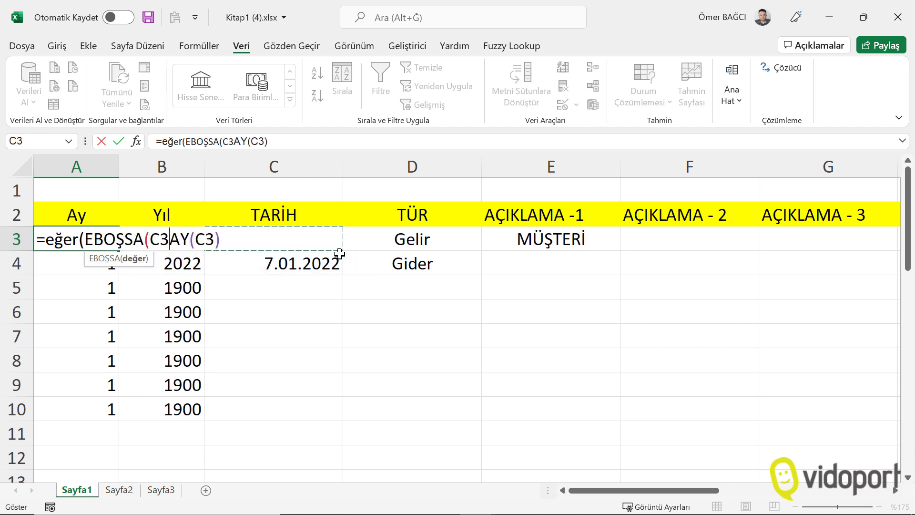
type(")")
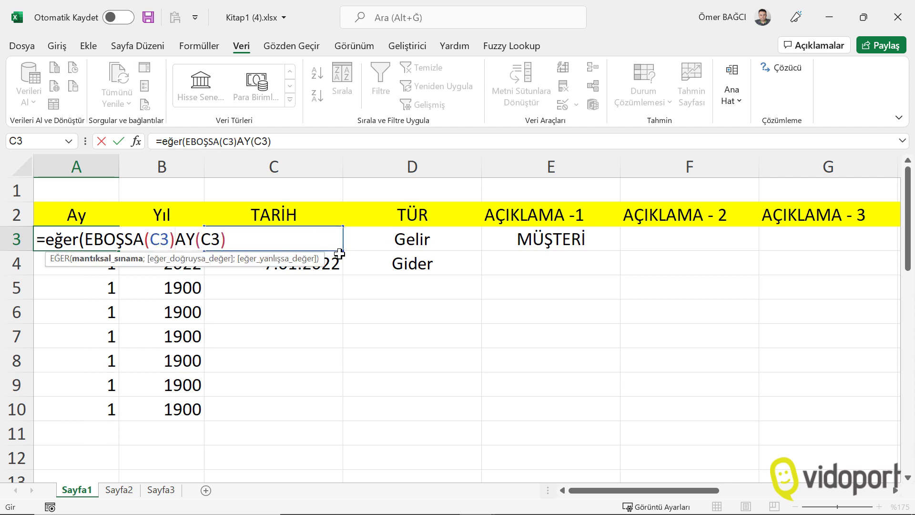
type(";")
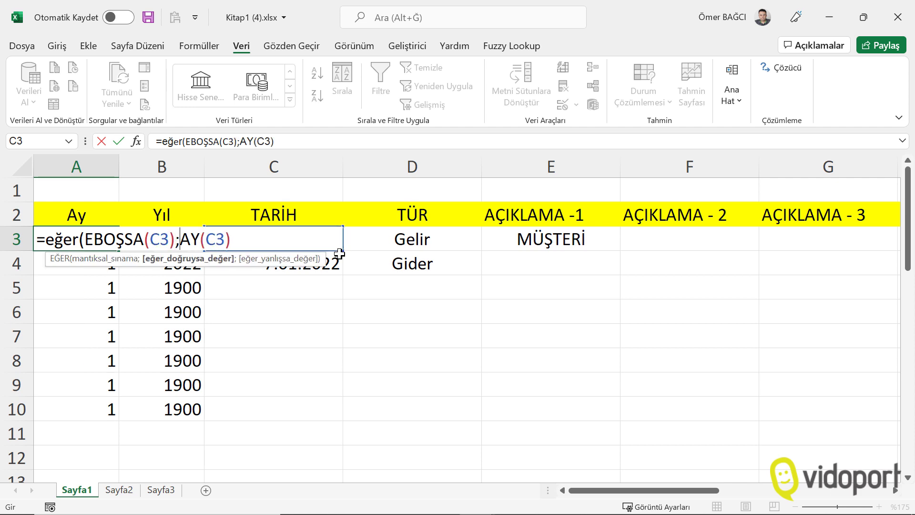
type("\"\"")
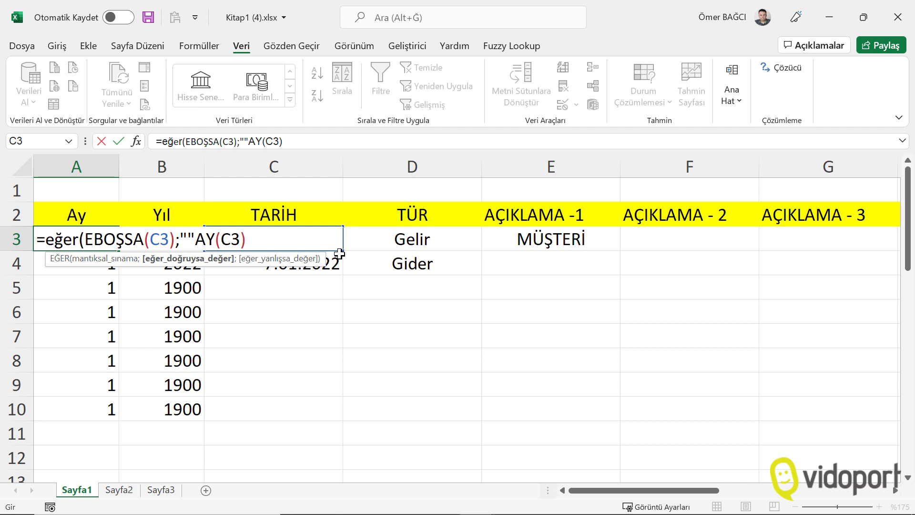
type(";")
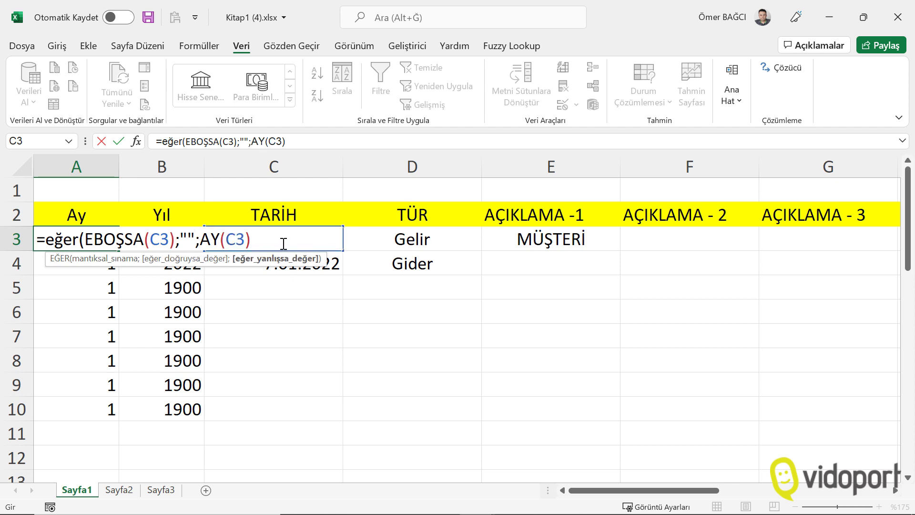
left_click(283, 243)
type(")")
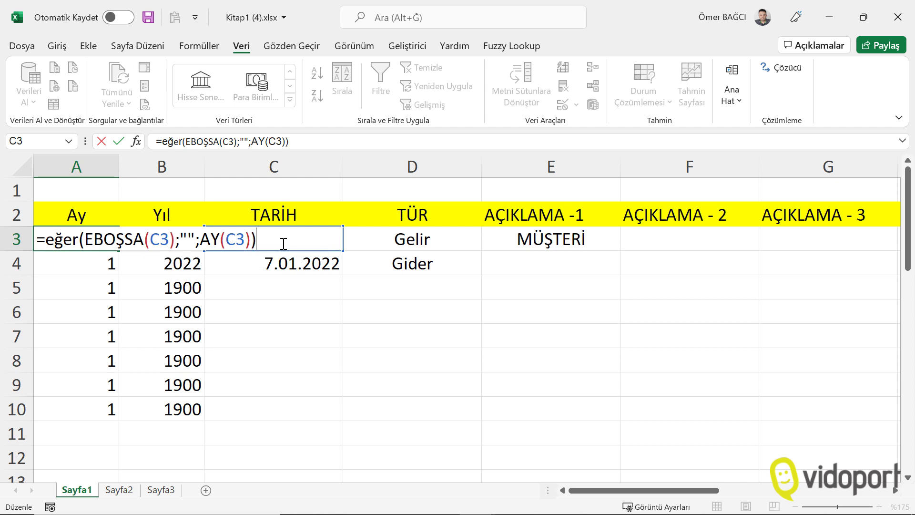
key("Return")
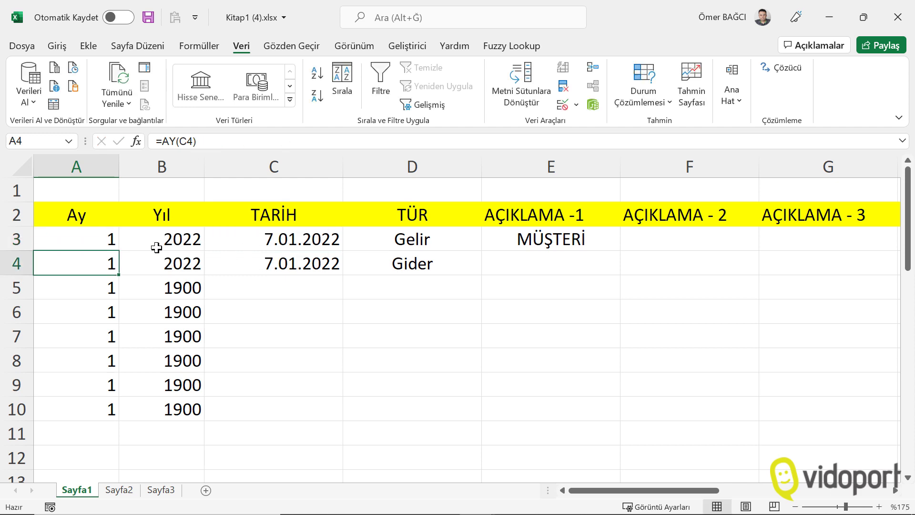
Step: Copy the revised A3 month formula down column A and check A10
left_click(112, 238)
left_click_drag(118, 249, 97, 443)
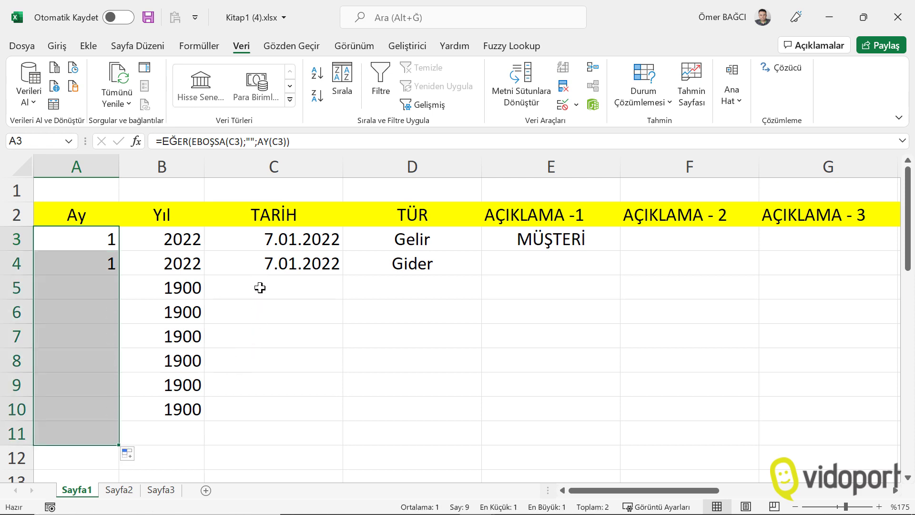
left_click(56, 281)
left_click(66, 407)
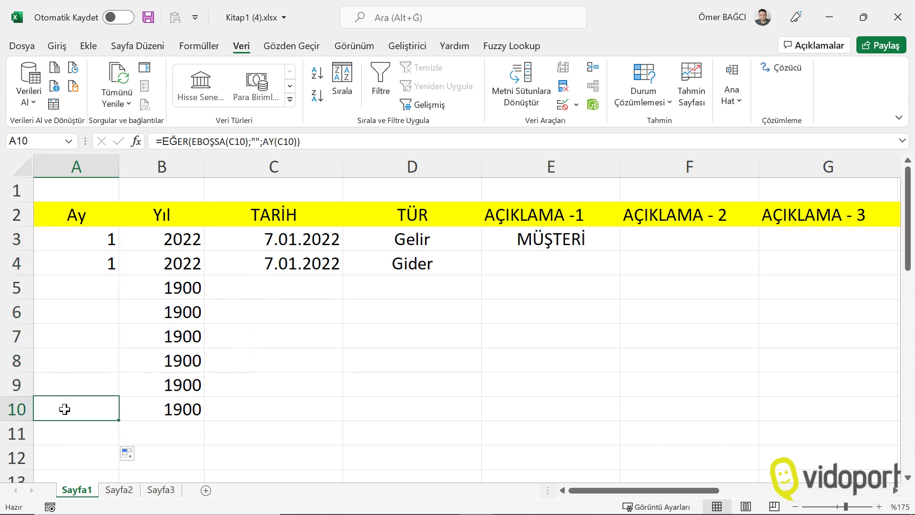
left_click(92, 234)
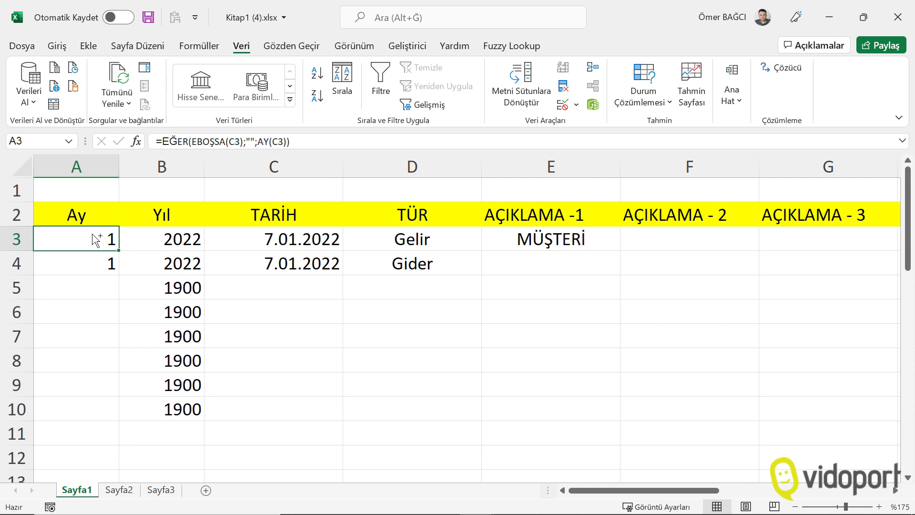
Step: Walk through A3's blank check, empty-text result and AY part, then confirm it
scroll(129, 237, "up", 8, "ctrl")
double_click(130, 203)
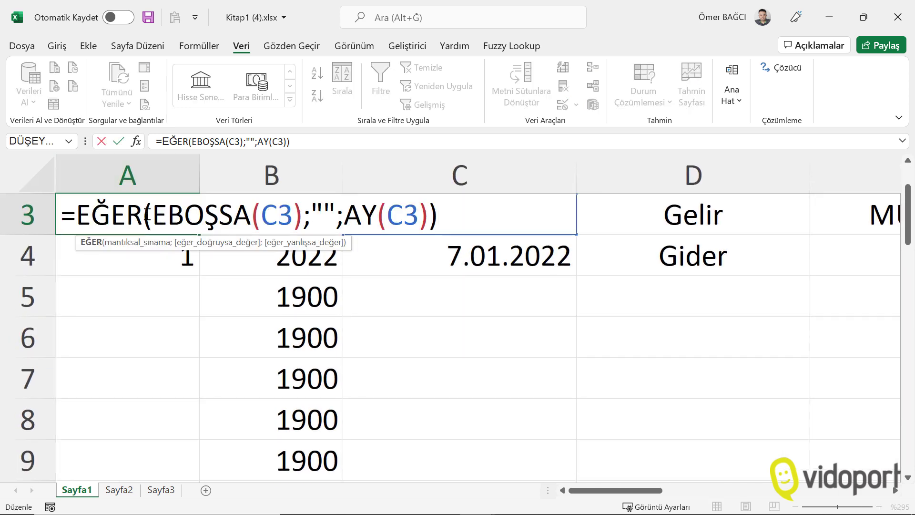
left_click_drag(151, 214, 294, 212)
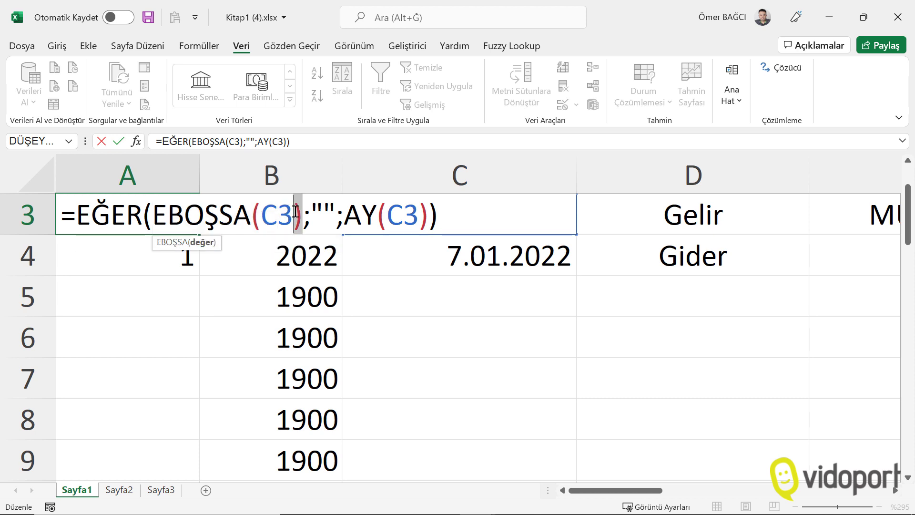
left_click(323, 212)
left_click_drag(363, 215, 401, 216)
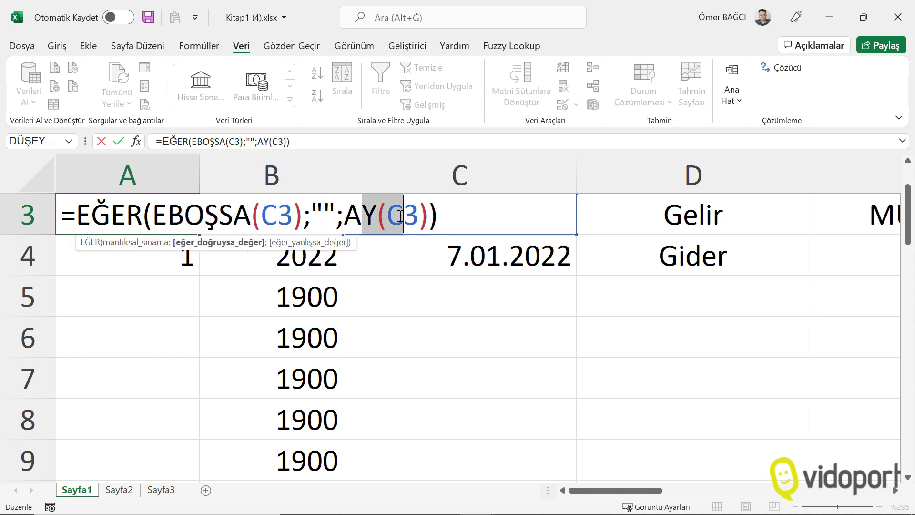
key("Return")
scroll(331, 252, "up", 1)
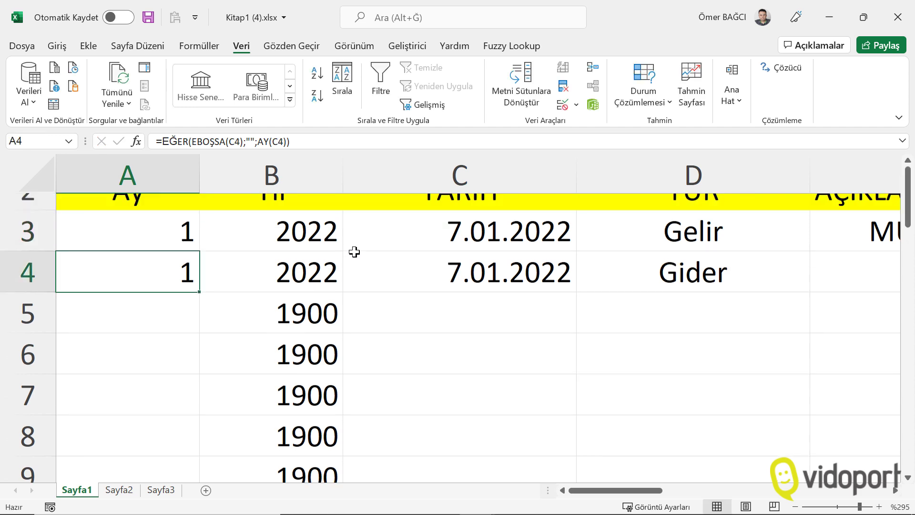
Step: Replace B3's formula with =EĞER(EBOŞSA(C3);"";YIL(C3))
left_click(298, 296)
double_click(298, 296)
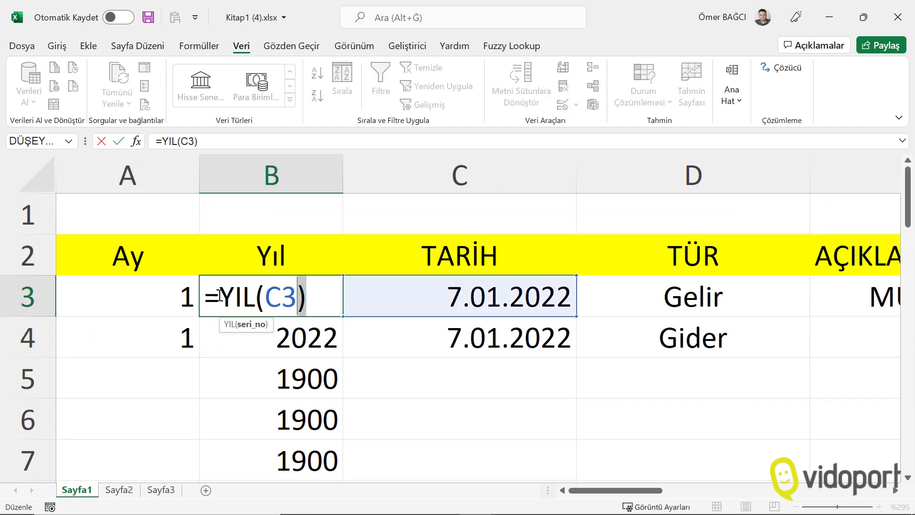
left_click_drag(319, 298, 169, 291)
type("=")
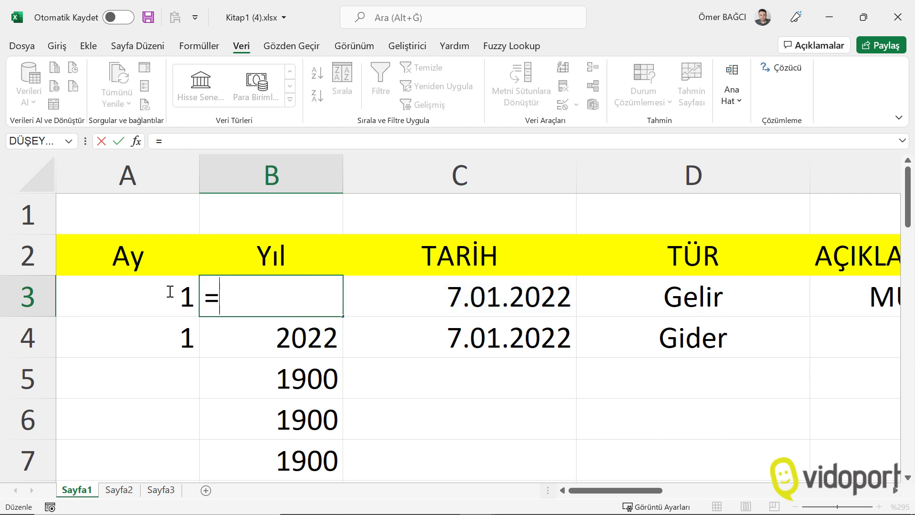
type("EĞER")
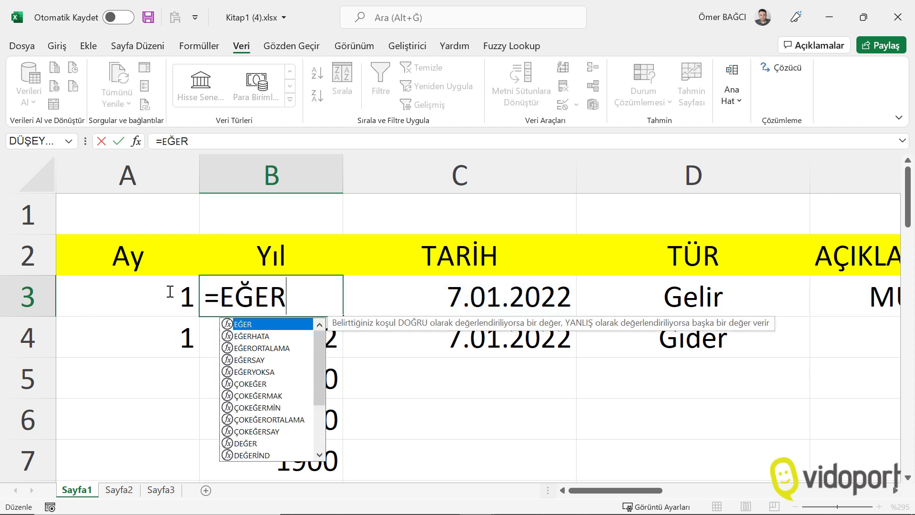
type("(eboş")
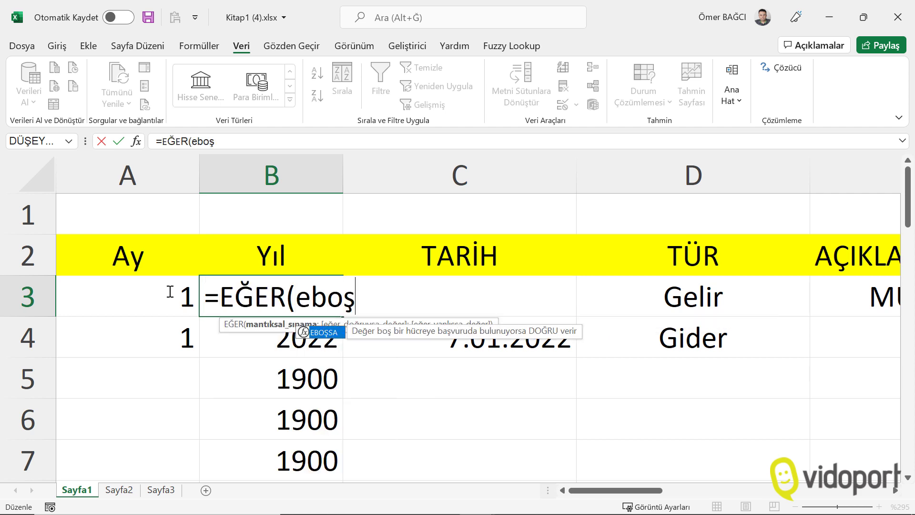
type("sa")
key("Tab")
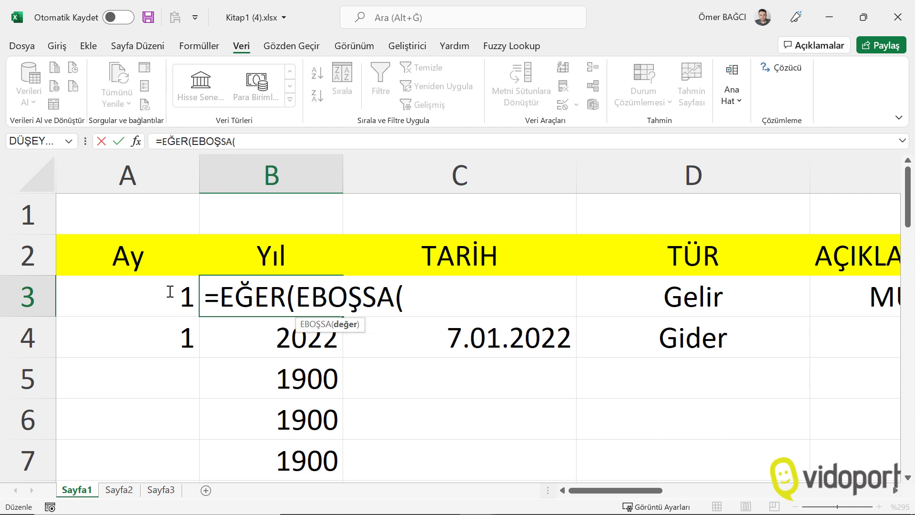
type("c3)")
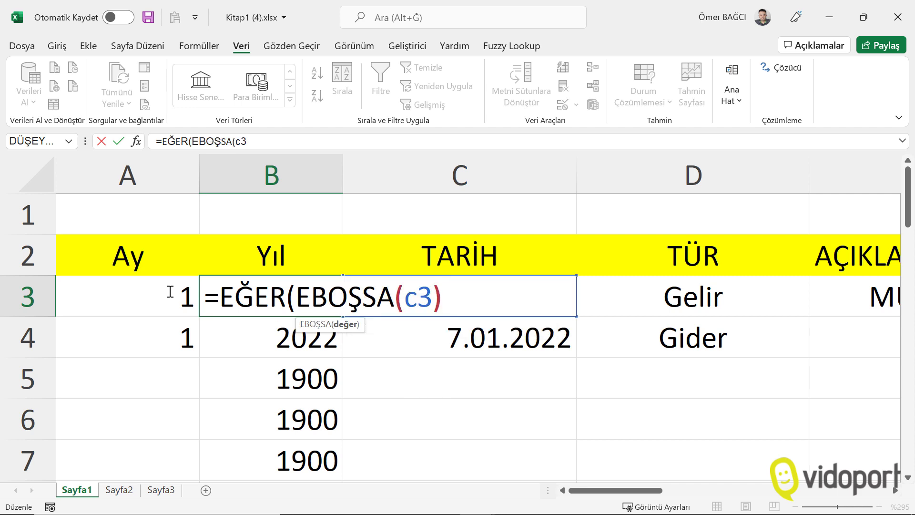
type(";")
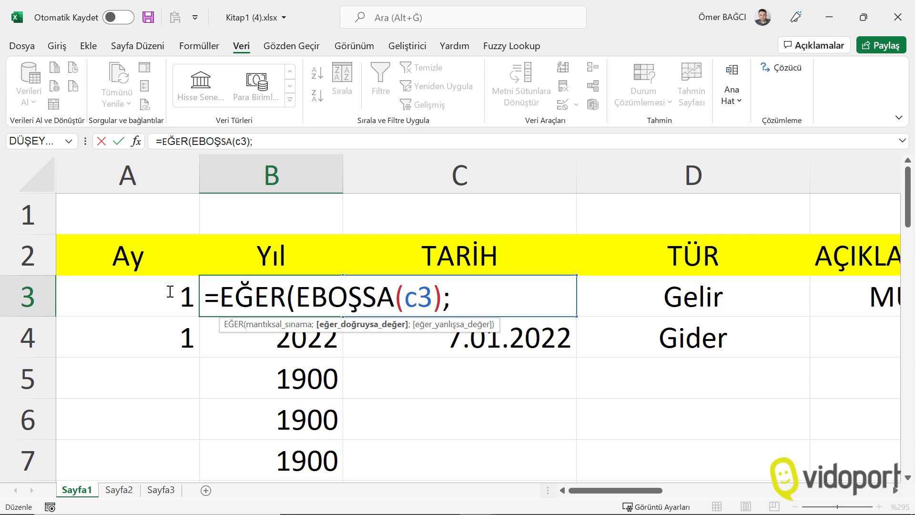
type("\"\";")
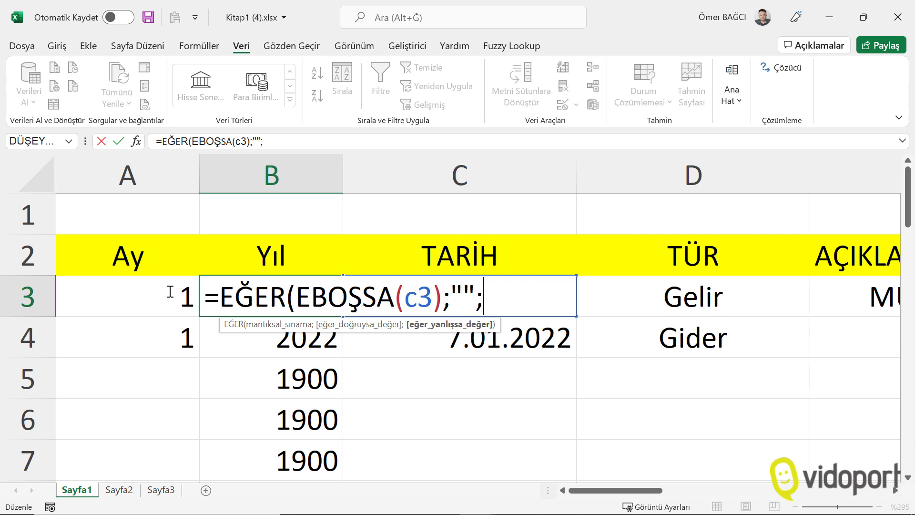
type("yıl")
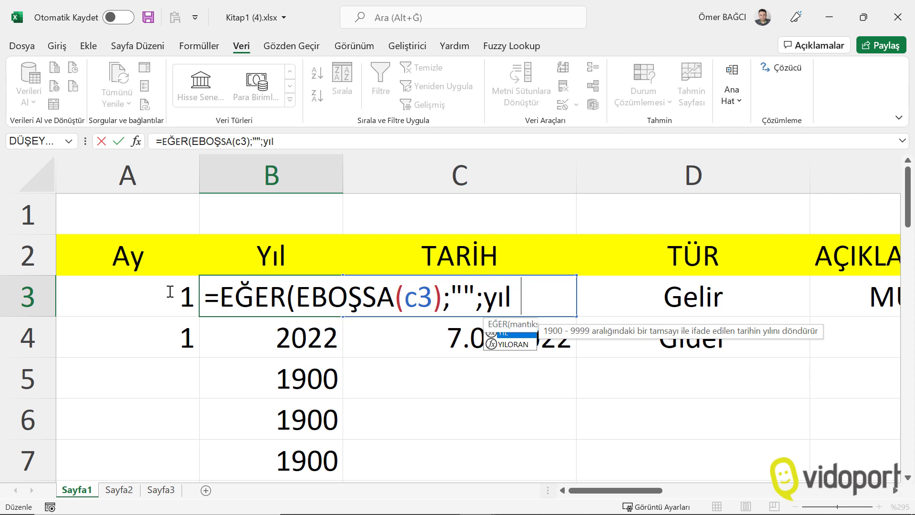
type("(c3)")
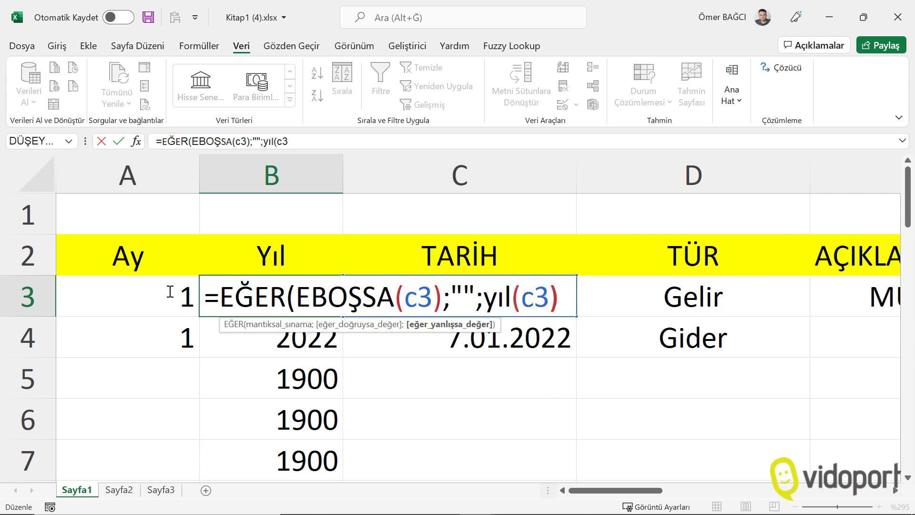
type(")")
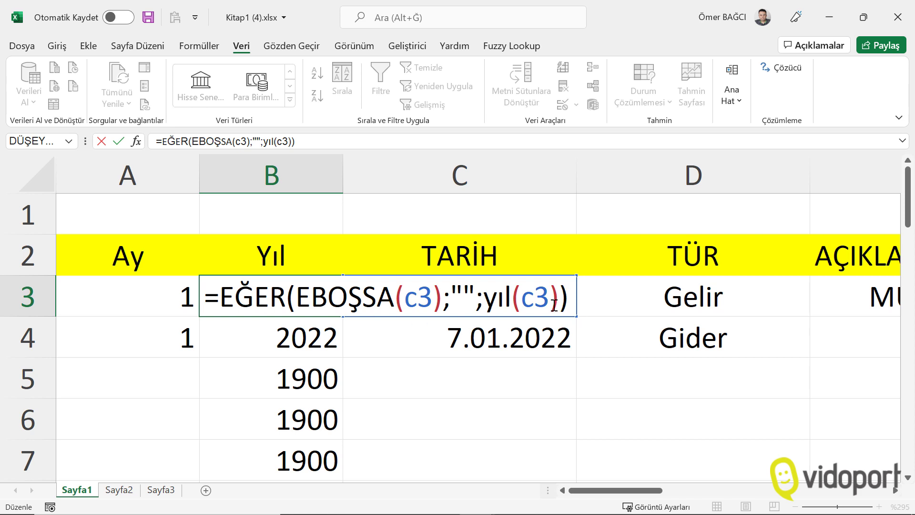
key("Return")
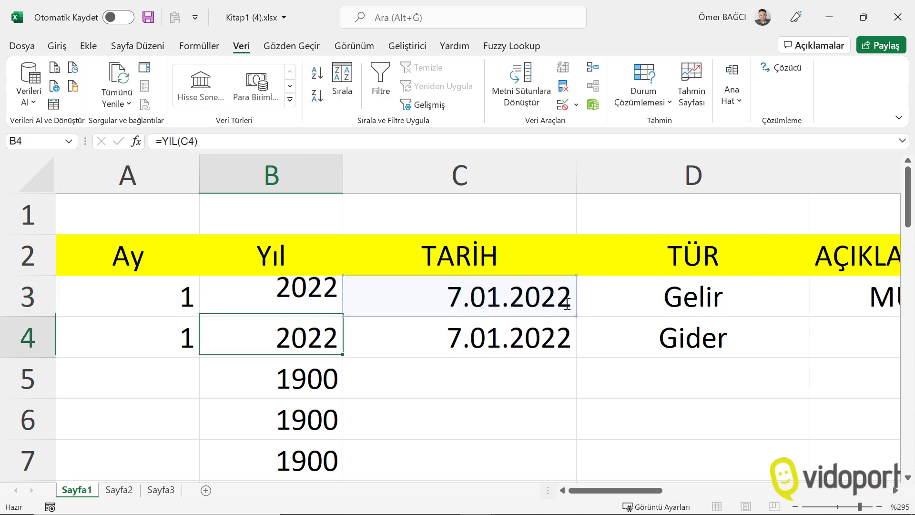
left_click(331, 309)
Step: Fill the row 3 Ay and Yıl formulas down to about row 571, checking B562
double_click(342, 316)
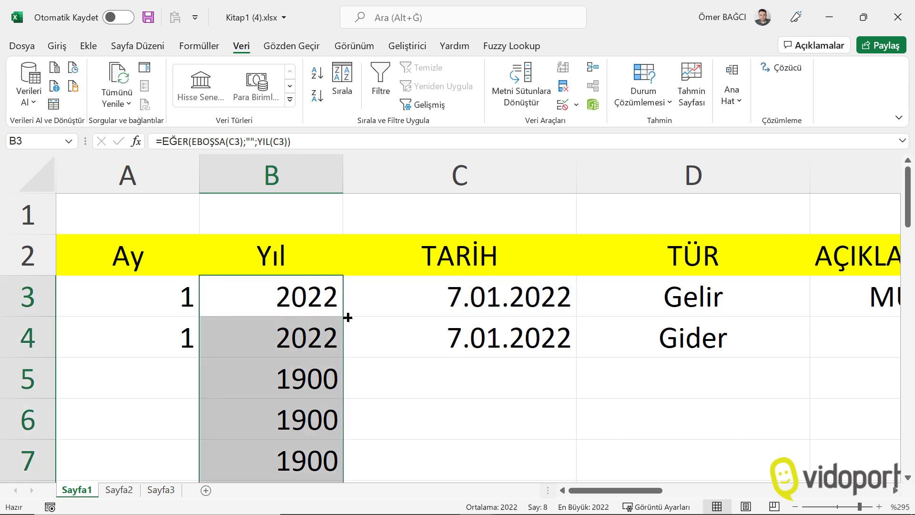
left_click(272, 306)
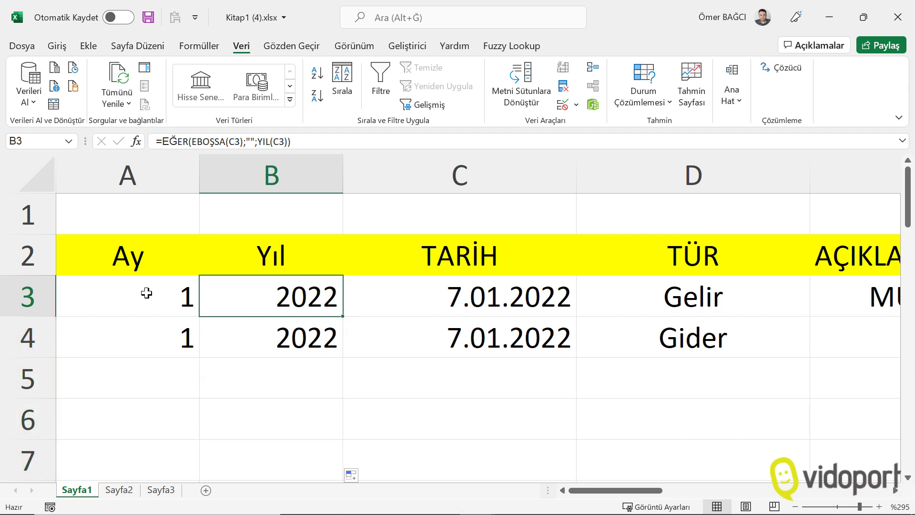
left_click_drag(146, 291, 296, 301)
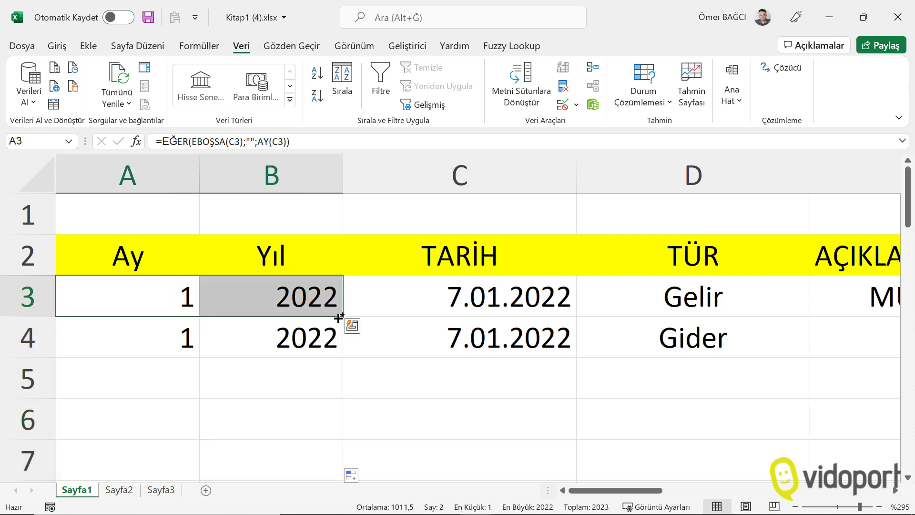
scroll(342, 329, "down", 4)
scroll(323, 311, "down", 4)
scroll(311, 303, "down", 4)
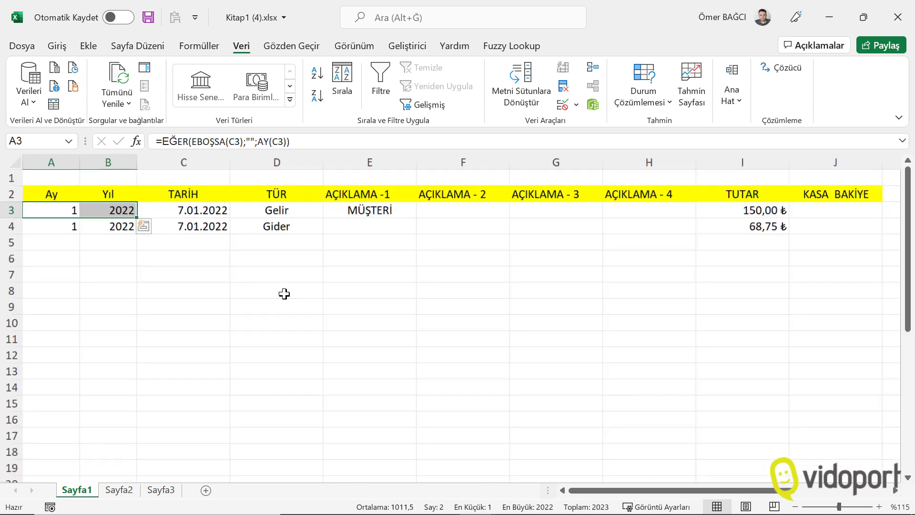
mouse_move(135, 217)
left_mouse_down()
mouse_move(108, 512)
mouse_move(116, 513)
left_mouse_up()
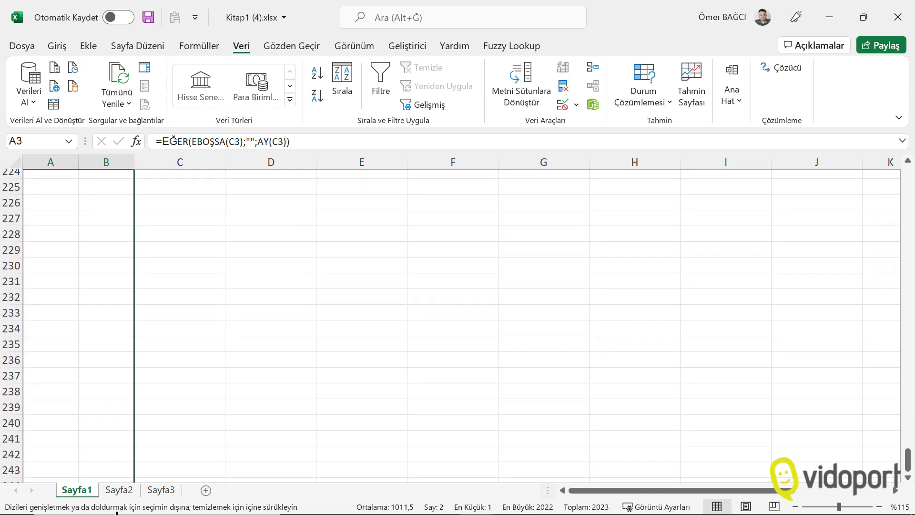
left_click_drag(116, 513, 117, 513)
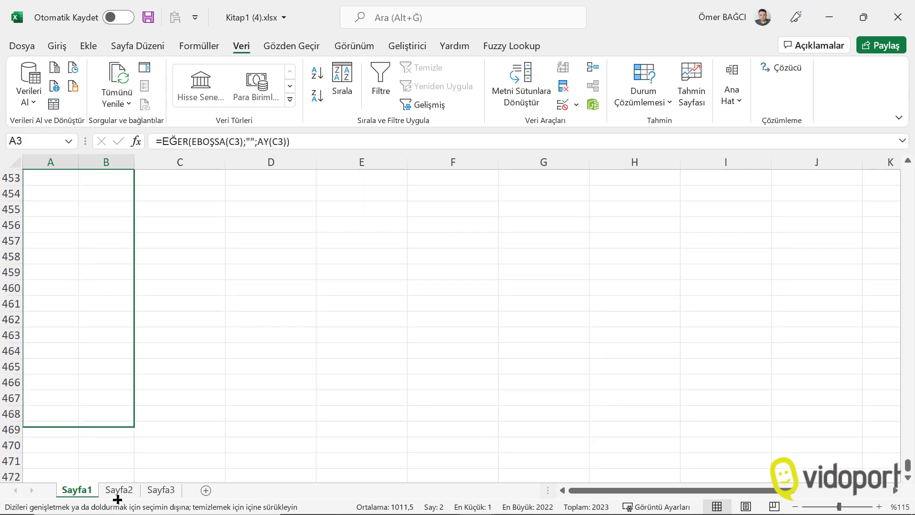
left_click_drag(116, 512, 122, 392)
scroll(112, 362, "up", 1)
left_click(87, 285)
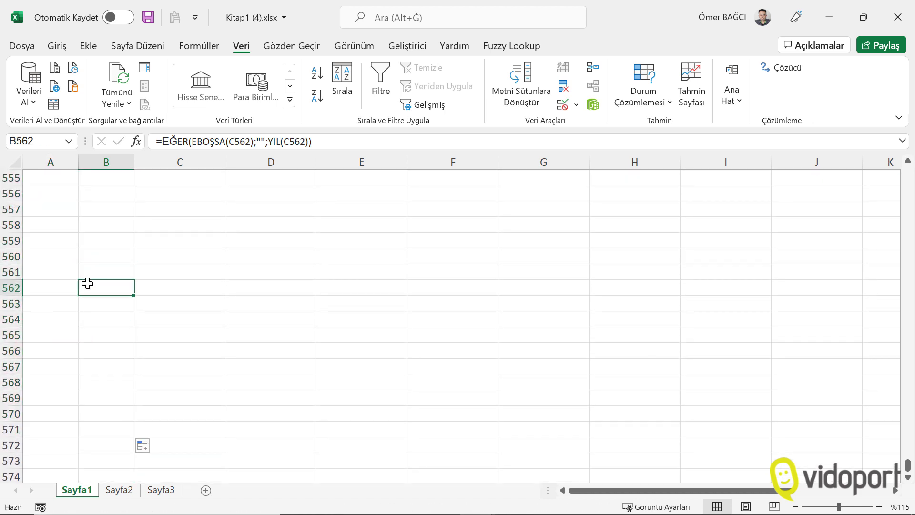
key("ctrl+Up")
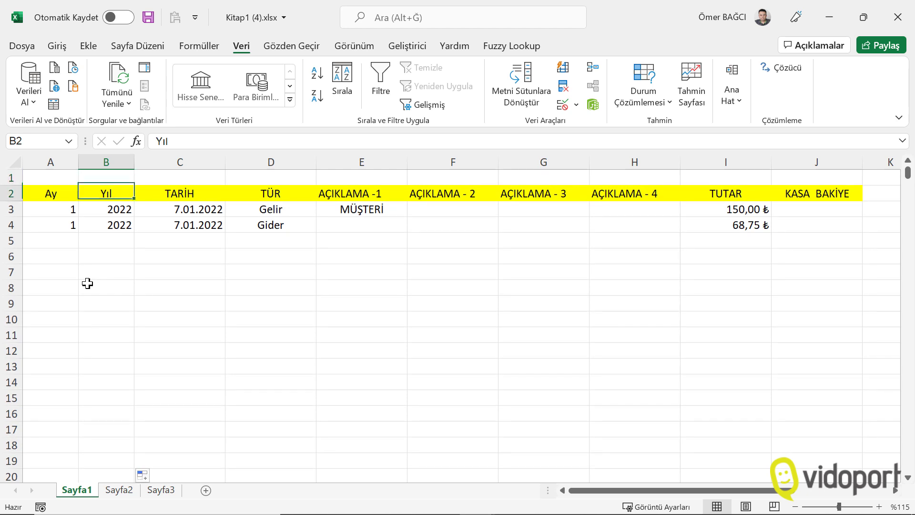
Step: Autofit columns A and B and enter 10.01.2022 in TARİH cell C5
key("Down")
key("Down")
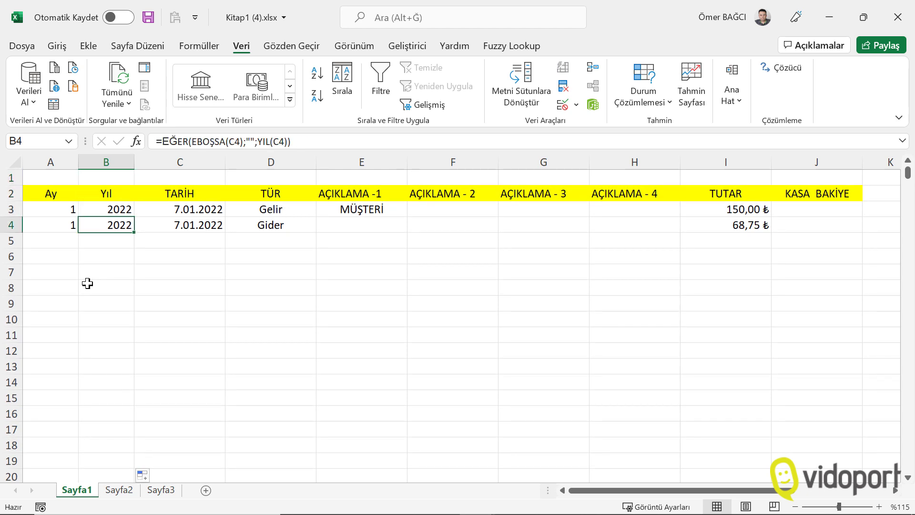
double_click(78, 162)
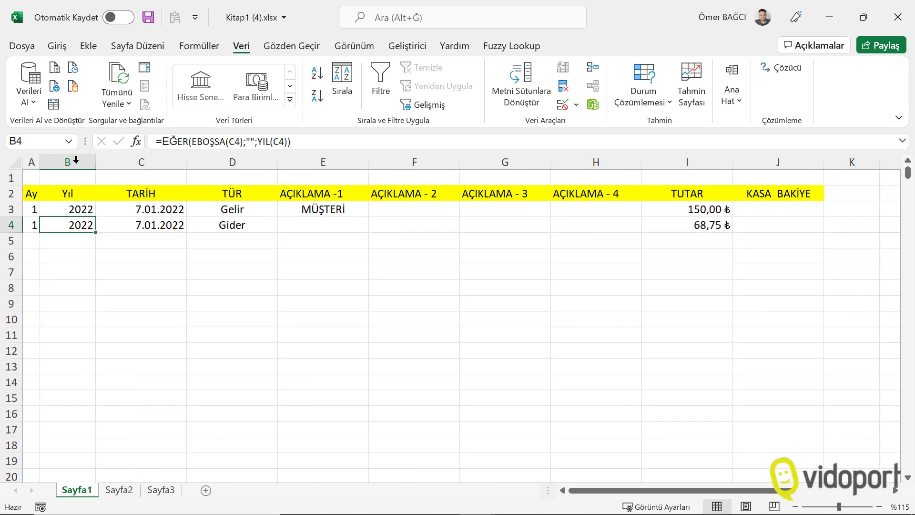
double_click(92, 162)
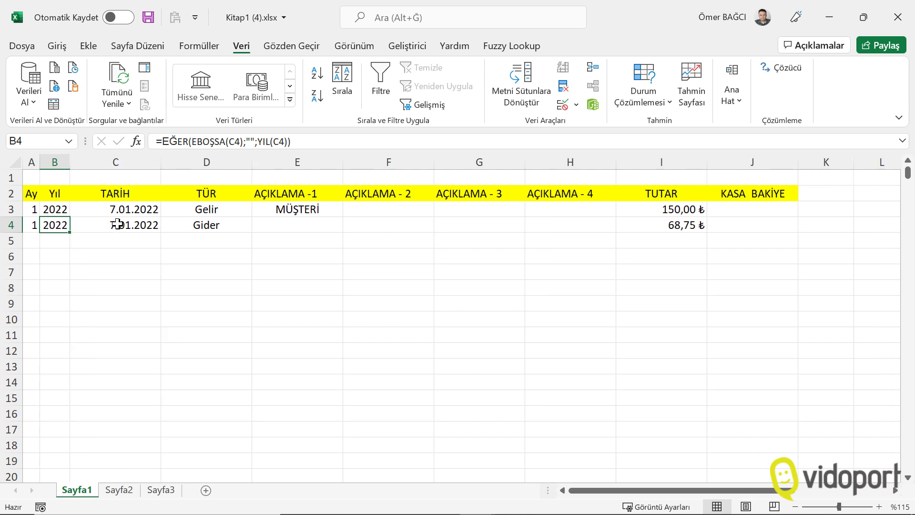
mouse_move(125, 239)
left_mouse_down()
mouse_move(272, 245)
mouse_move(117, 237)
left_mouse_up()
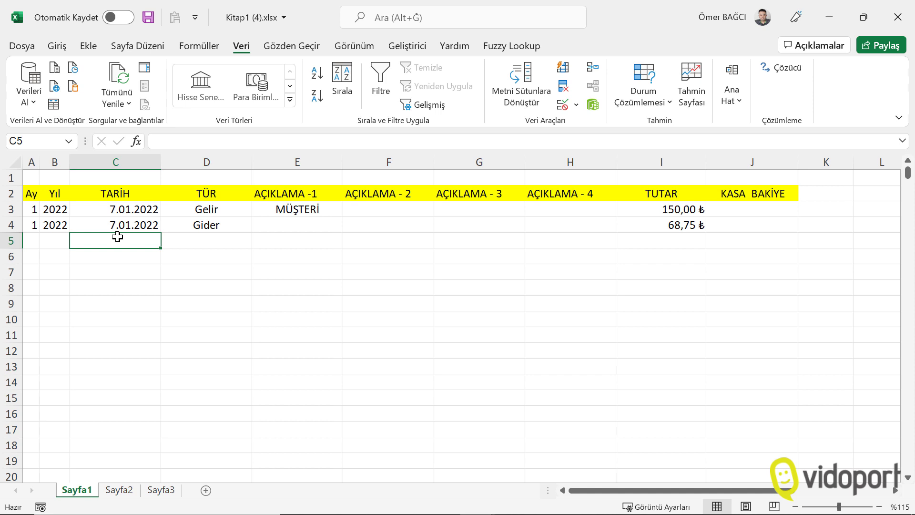
type("10.01.2022")
key("Return")
key("Up")
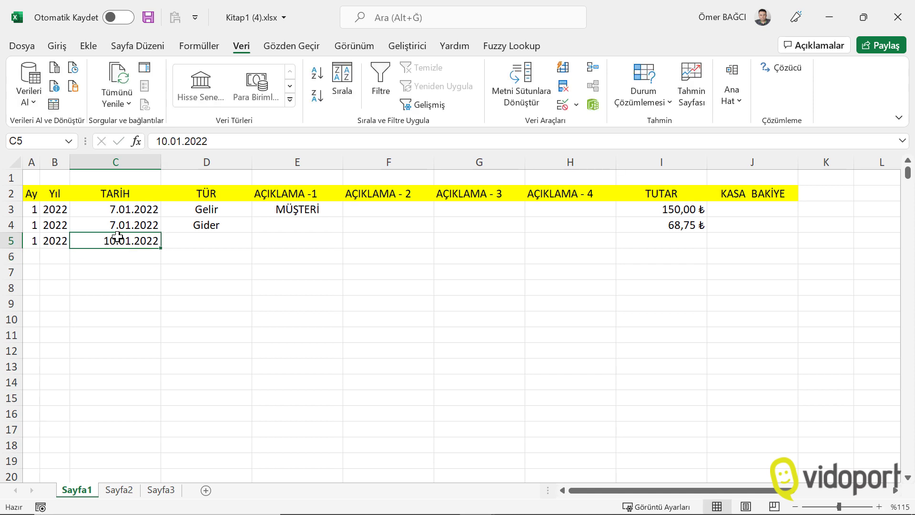
key("Left")
key("Right")
key("Delete")
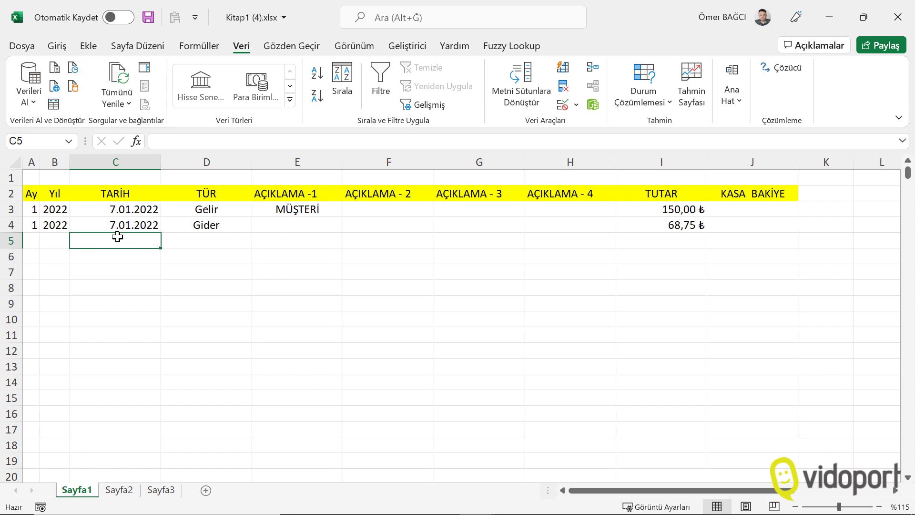
key("Right")
key("Right")
key("Right")
key("Right")
key("Right")
key("Right")
key("Right")
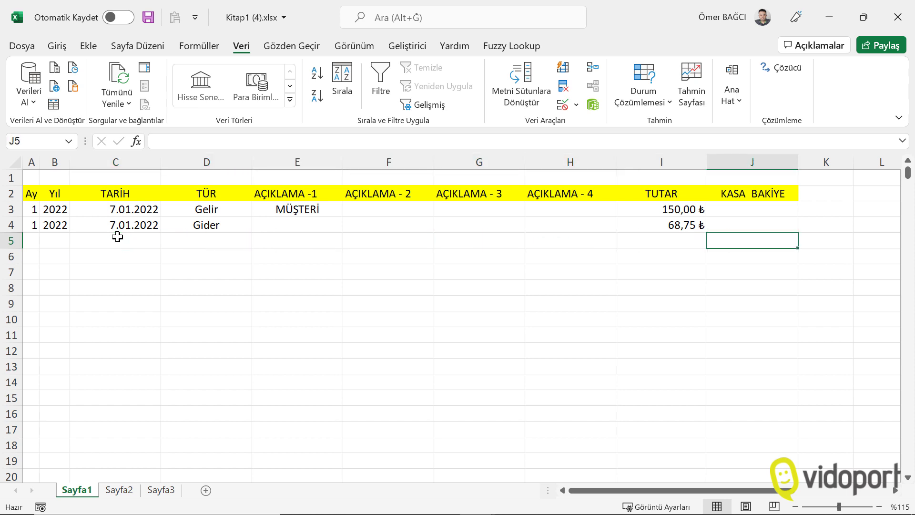
key("Up")
key("Up")
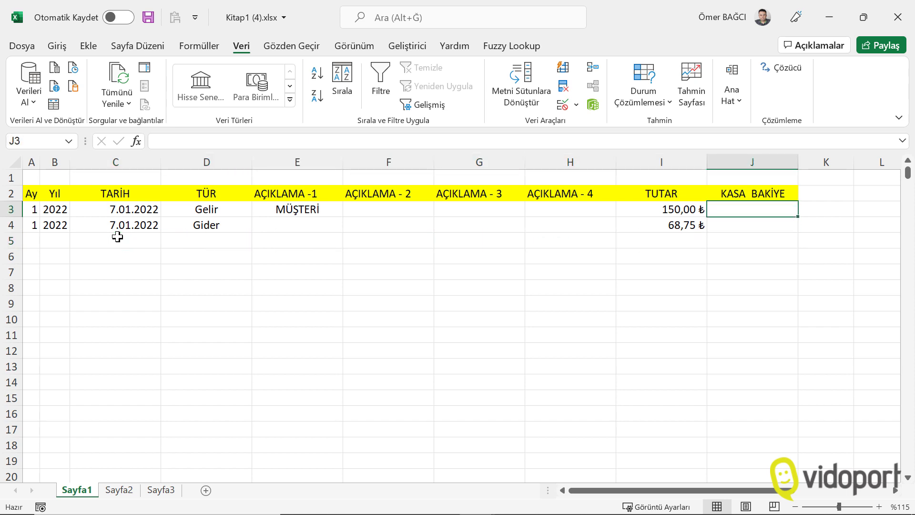
left_click(229, 212)
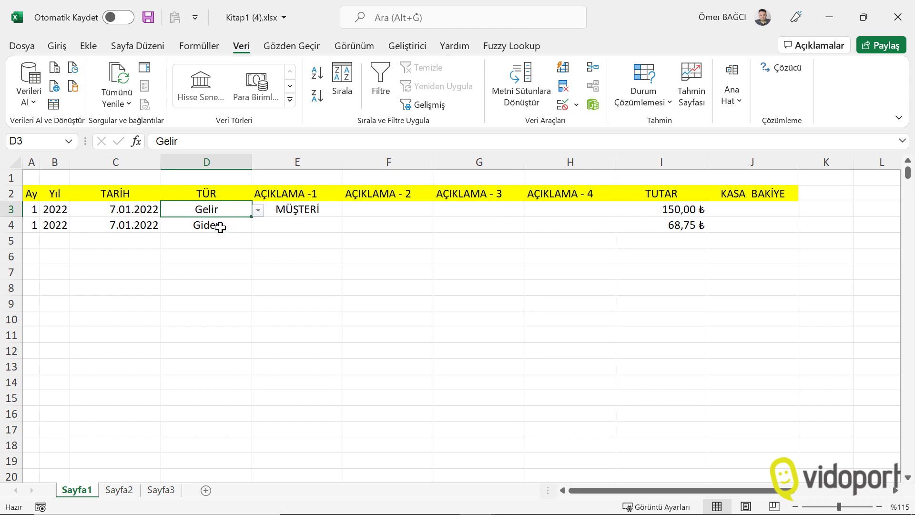
left_click(214, 227)
left_click(215, 243)
left_click(281, 228)
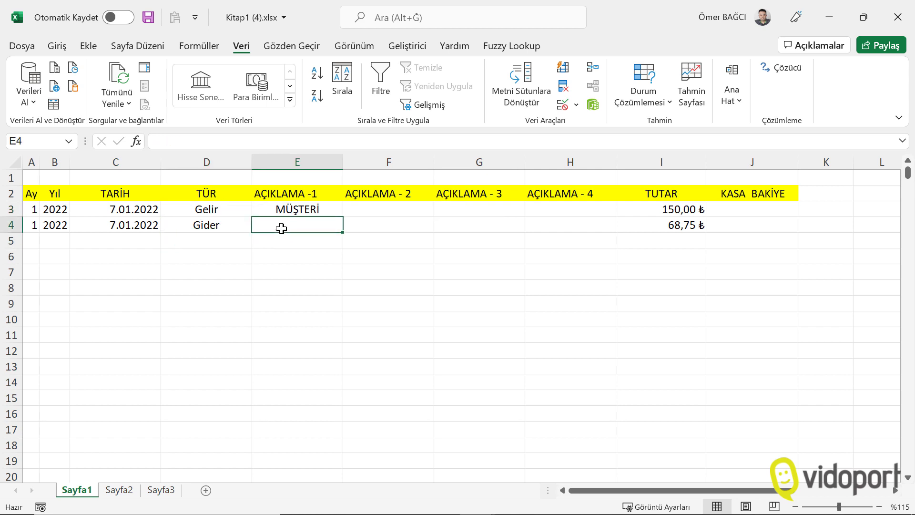
left_click(765, 213)
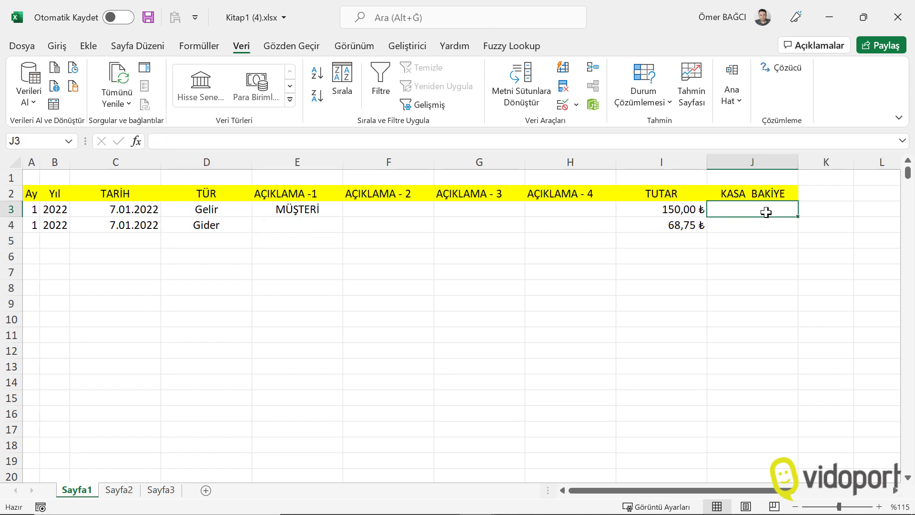
Step: Start J3's formula as =ETOPLA($D$3:D3 with the condition range anchored
type("=E")
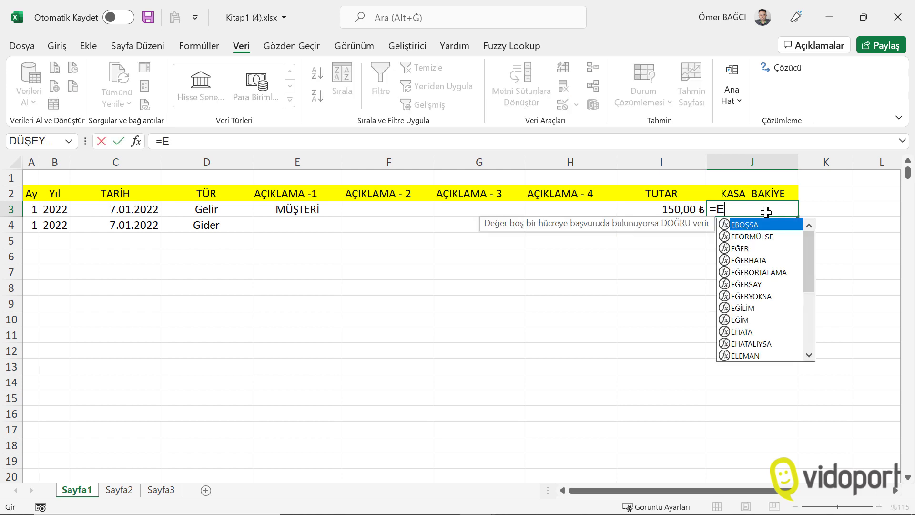
type("TOPLA")
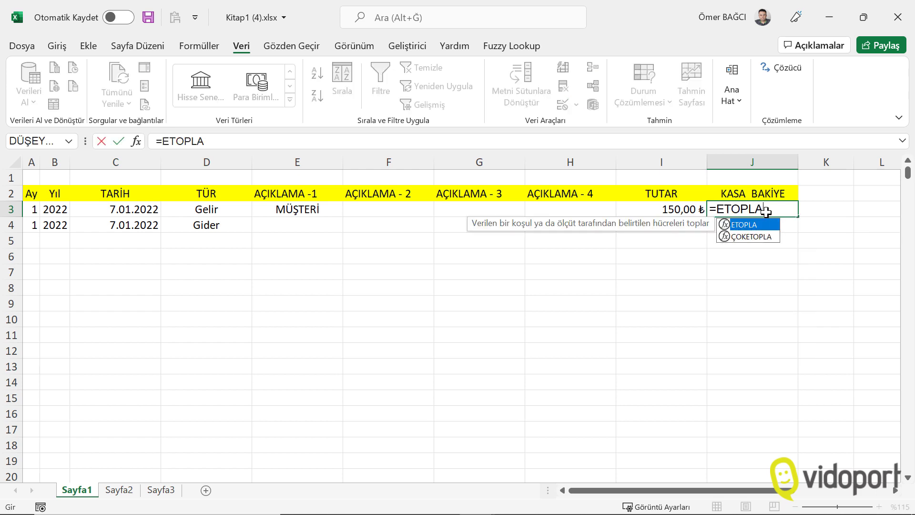
type("(")
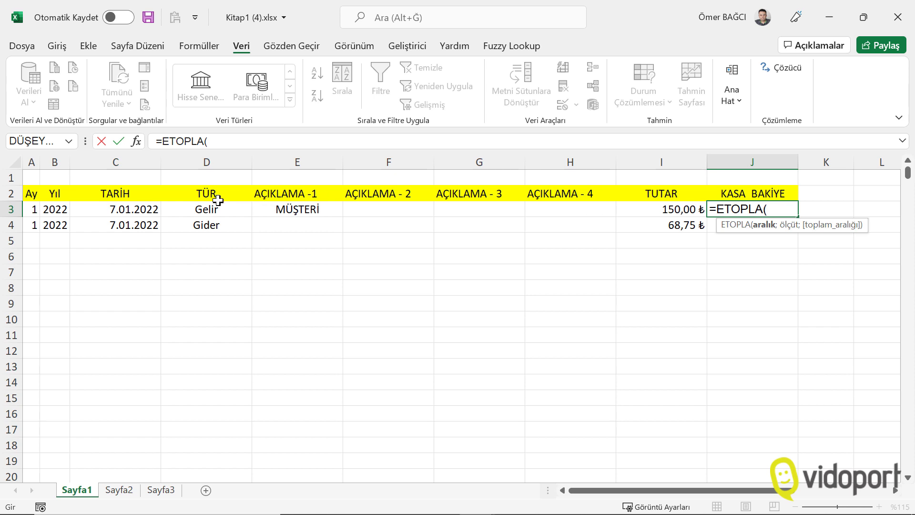
left_click(204, 209)
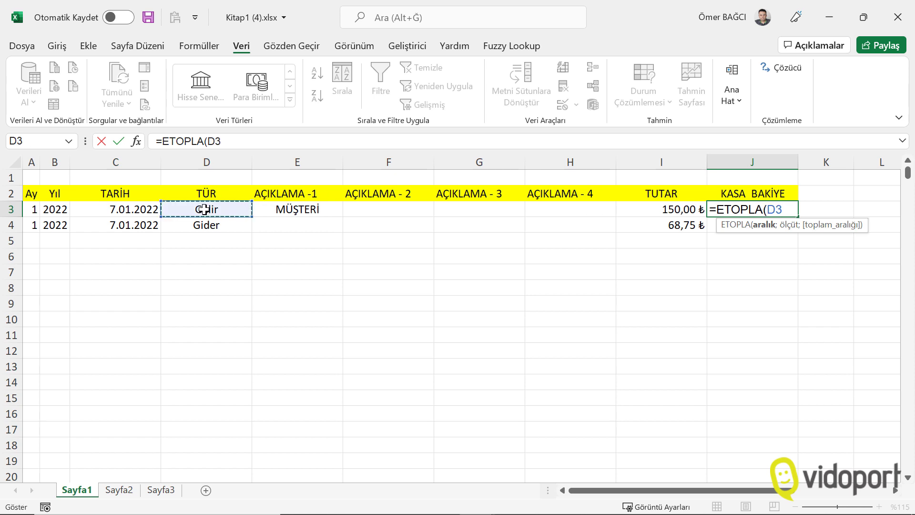
key("F8")
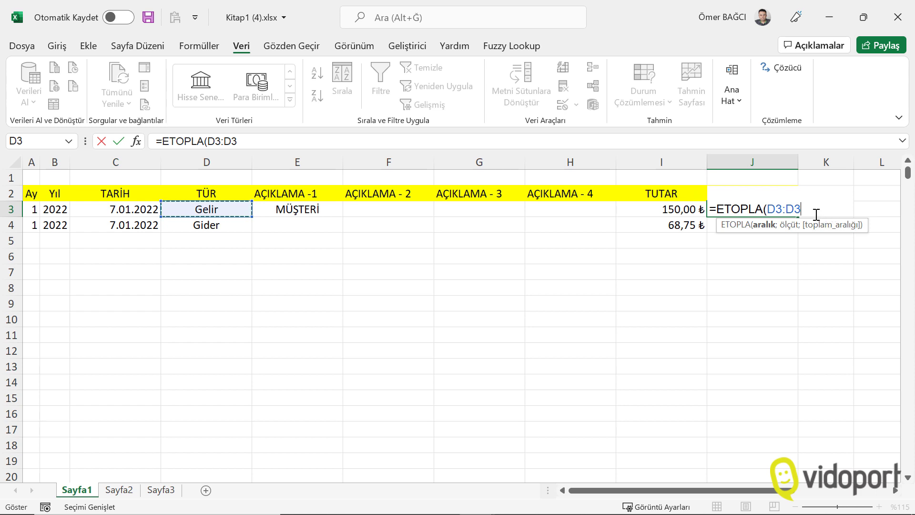
left_click(774, 208)
key("shift+End")
left_click(779, 210)
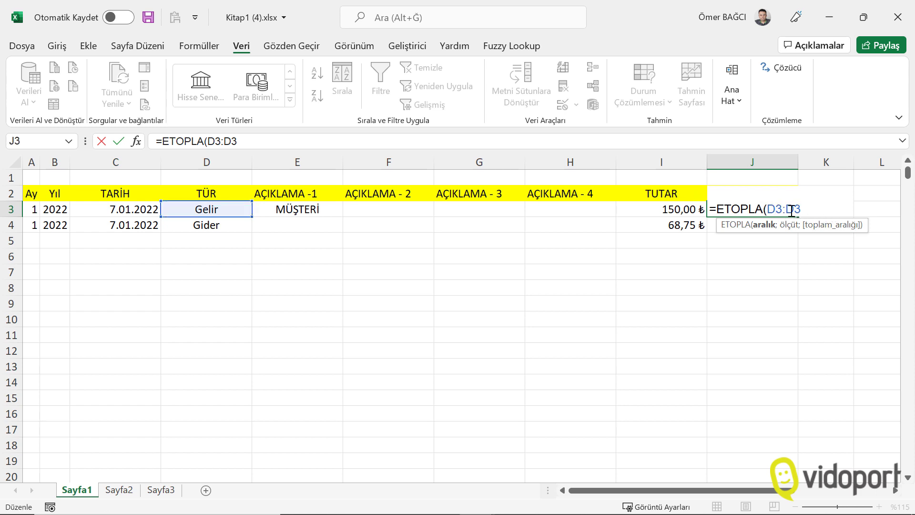
key("F4")
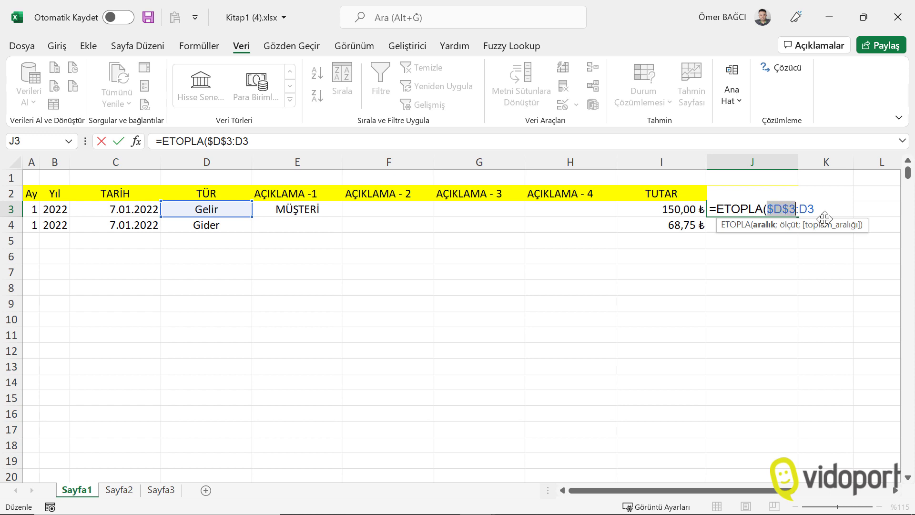
left_click(818, 210)
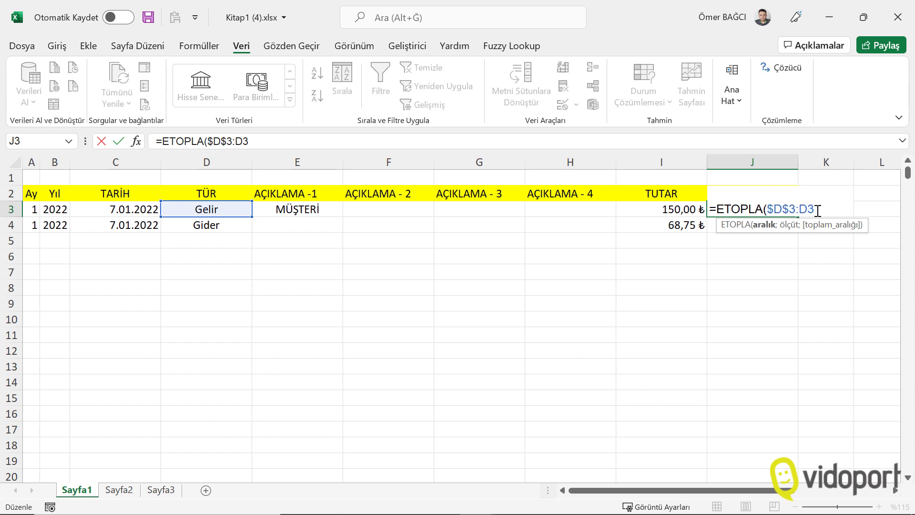
left_click(780, 206)
Step: Add the "Gelir" criterion and $I$3:I3 sum range, completing the formula to show 150
type(";")
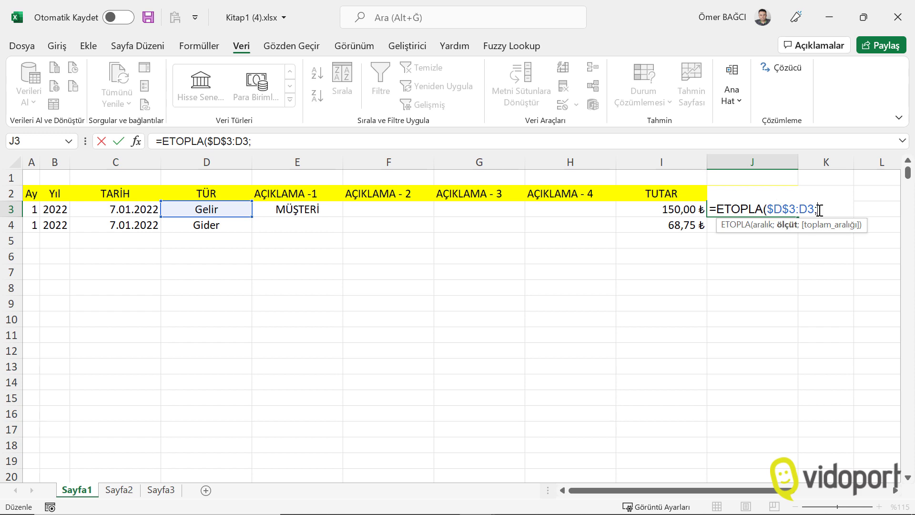
type("\"Ge")
type("lir\"")
type(";")
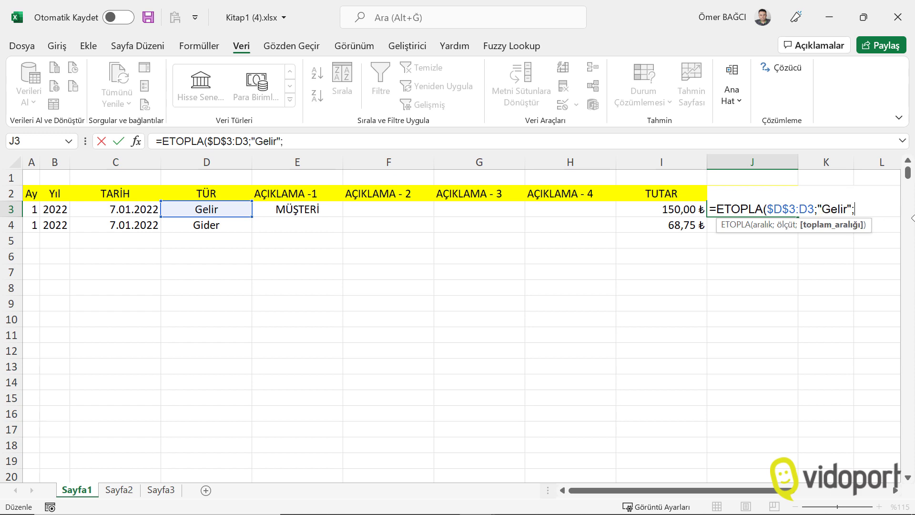
left_click(678, 212)
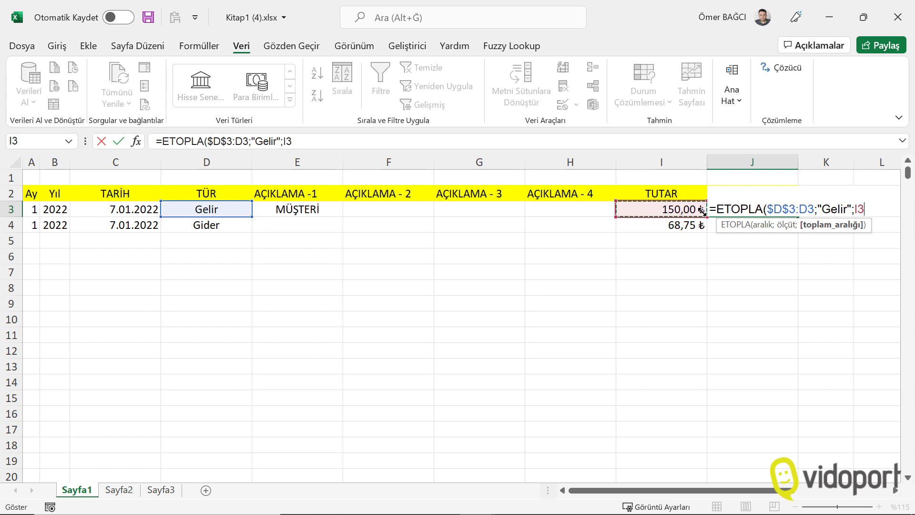
key("F8")
left_click(701, 211)
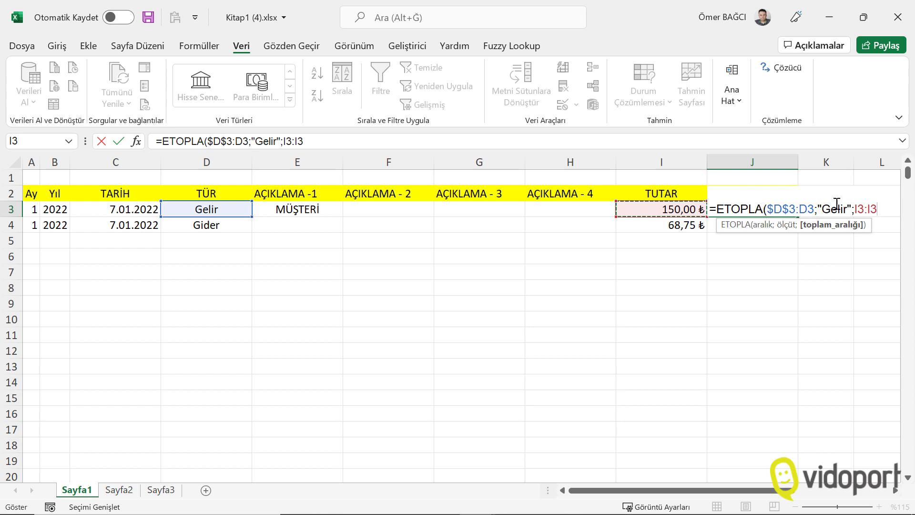
double_click(861, 209)
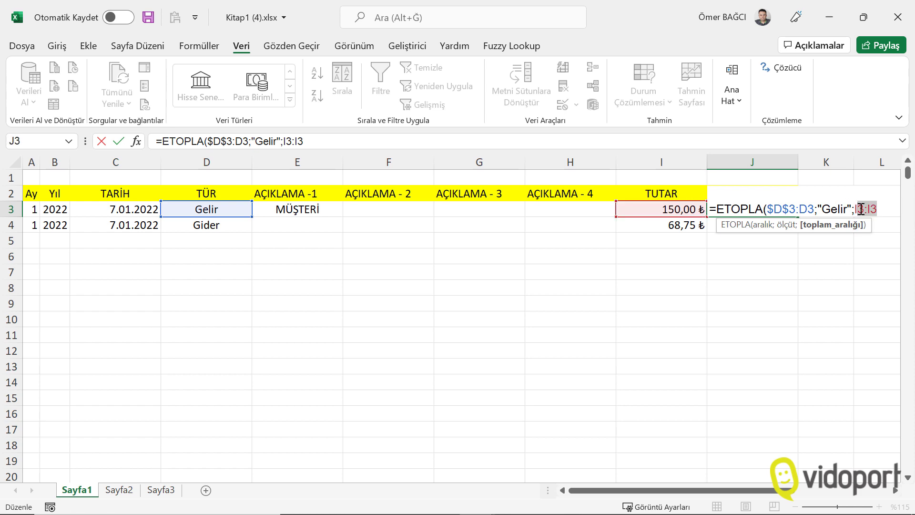
left_click(860, 209)
key("F4")
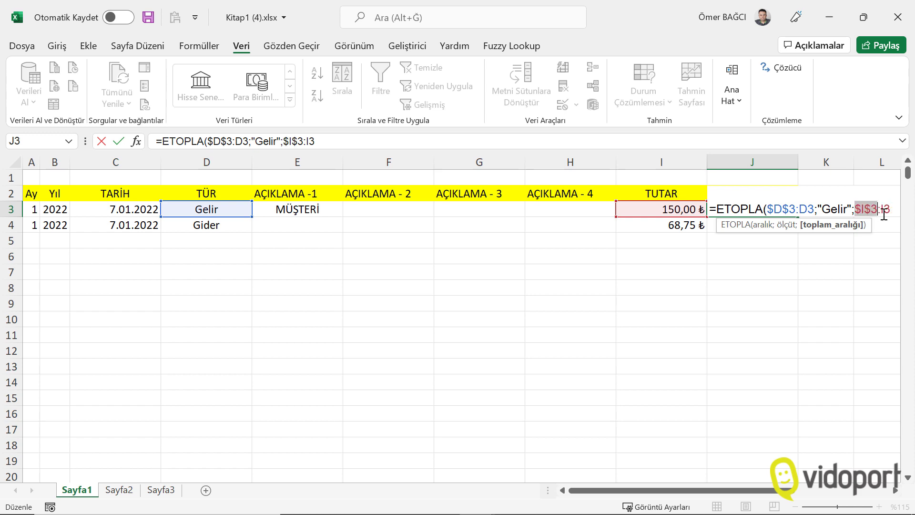
left_click(889, 210)
type(")")
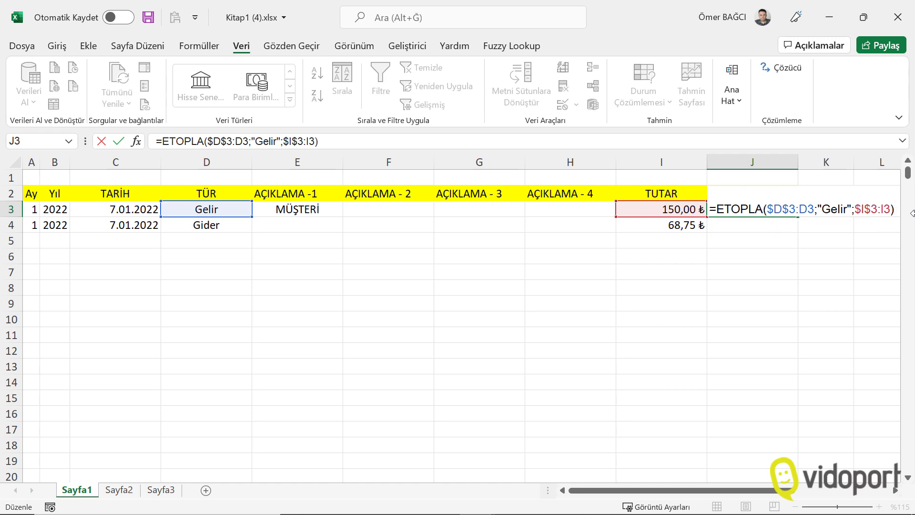
key("Return")
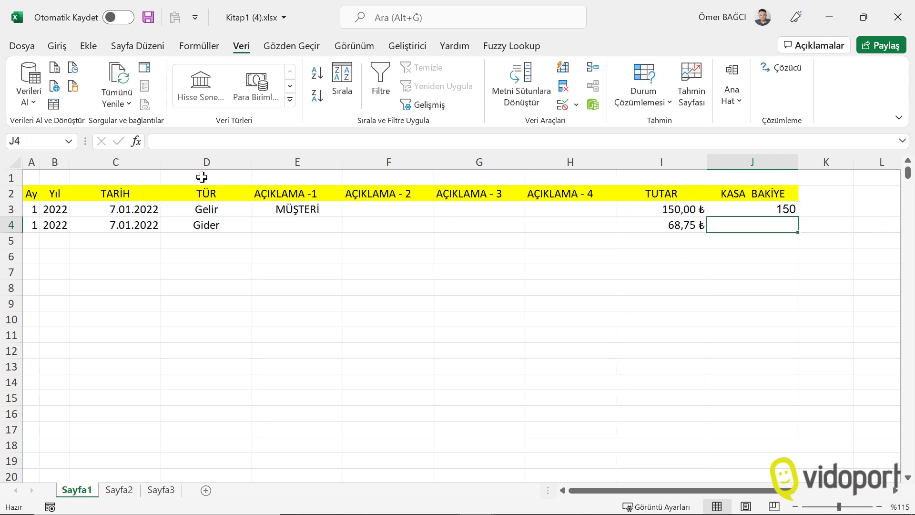
Step: Start appending an ETOPLA to J3's balance formula, then cancel the unfinished change
left_click(893, 491)
left_click(894, 491)
left_click(894, 491)
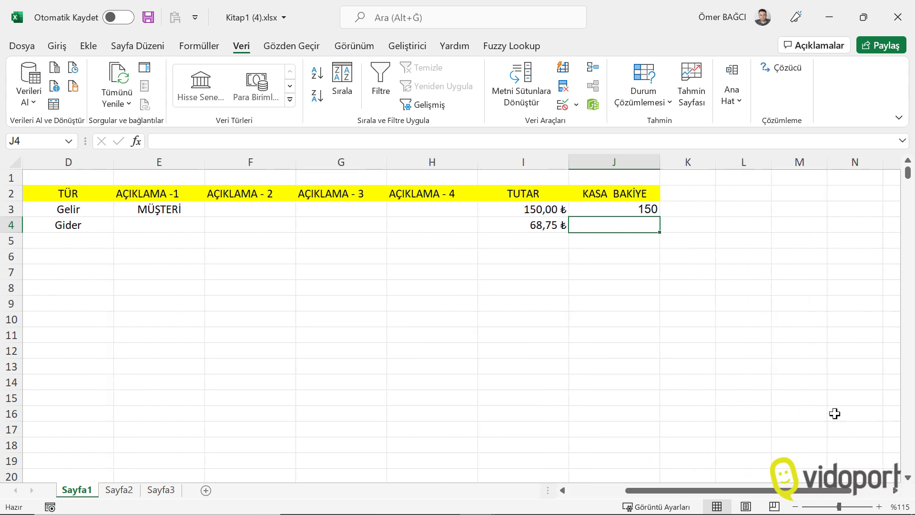
scroll(835, 413, "up", 1, "ctrl")
scroll(801, 403, "up", 1, "ctrl")
scroll(743, 324, "up", 1)
left_click(690, 216)
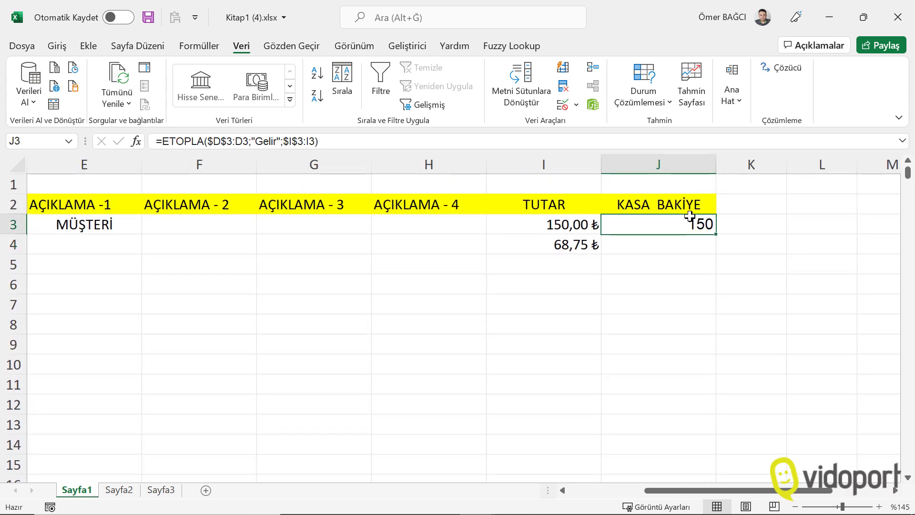
double_click(686, 222)
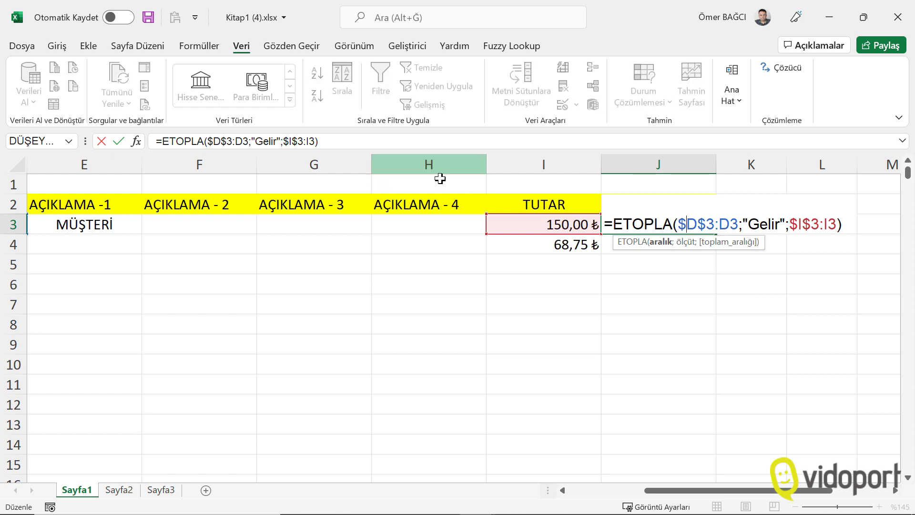
left_click(850, 220)
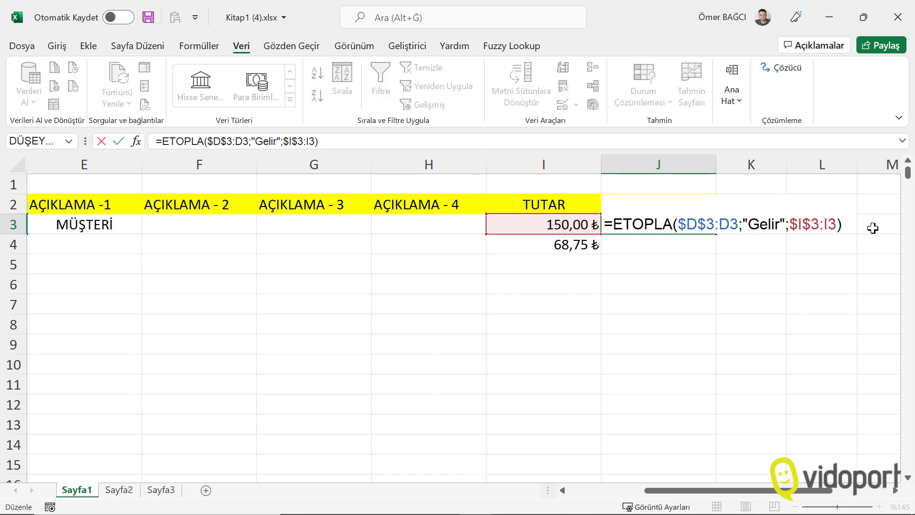
type("-Etop")
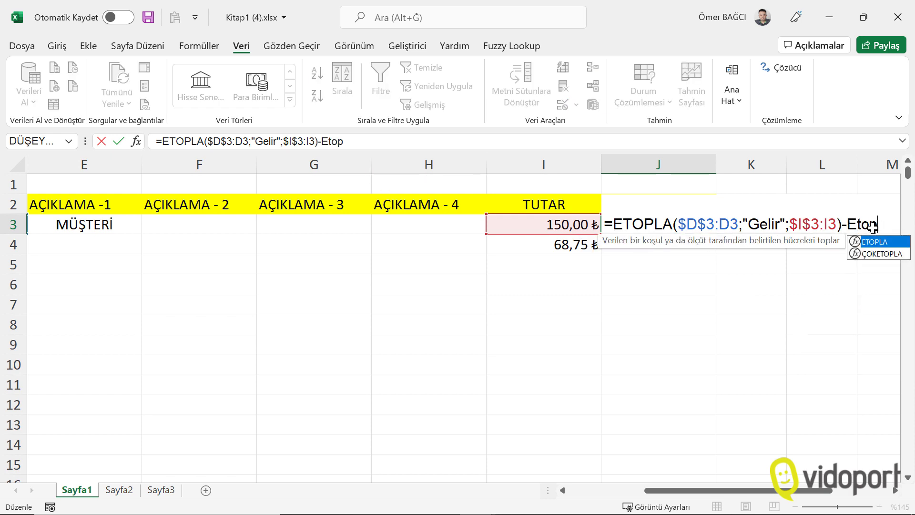
type("la(")
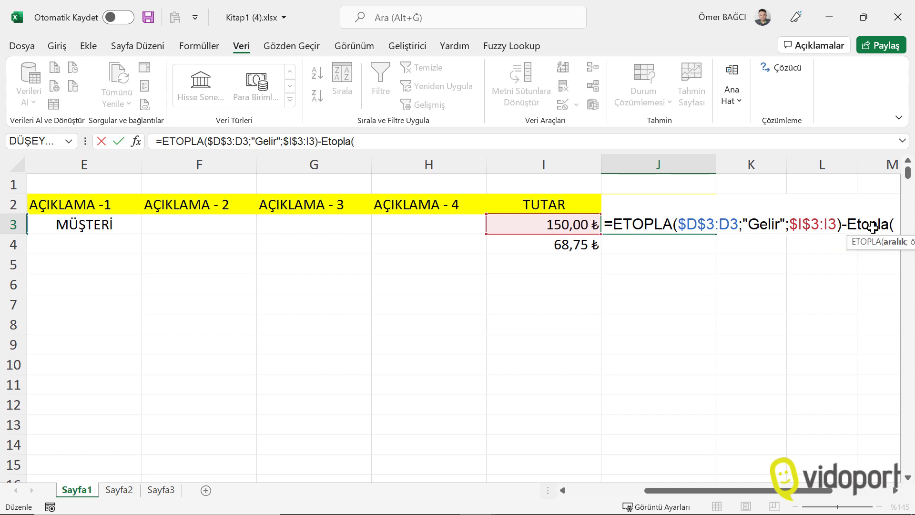
key("Escape")
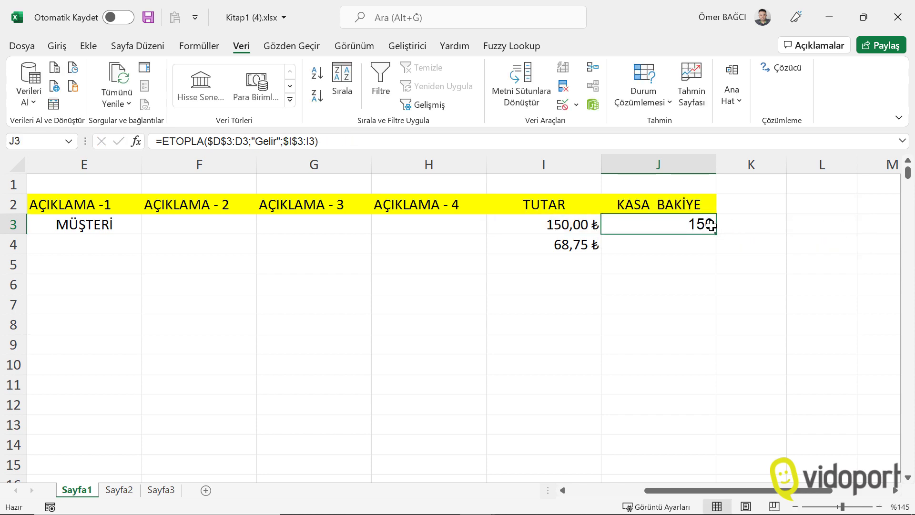
Step: Copy the whole ETOPLA Gelir sum text from J3's formula
double_click(613, 222)
left_click_drag(612, 223, 842, 224)
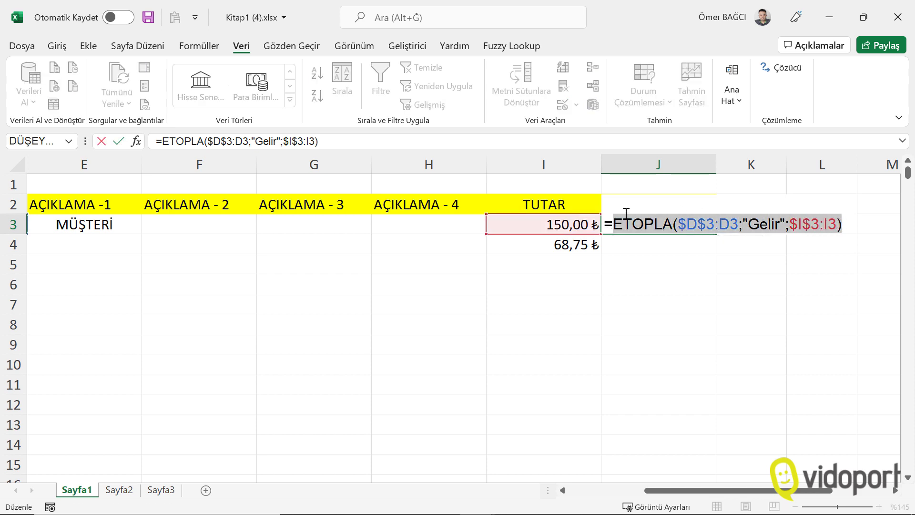
right_click(632, 223)
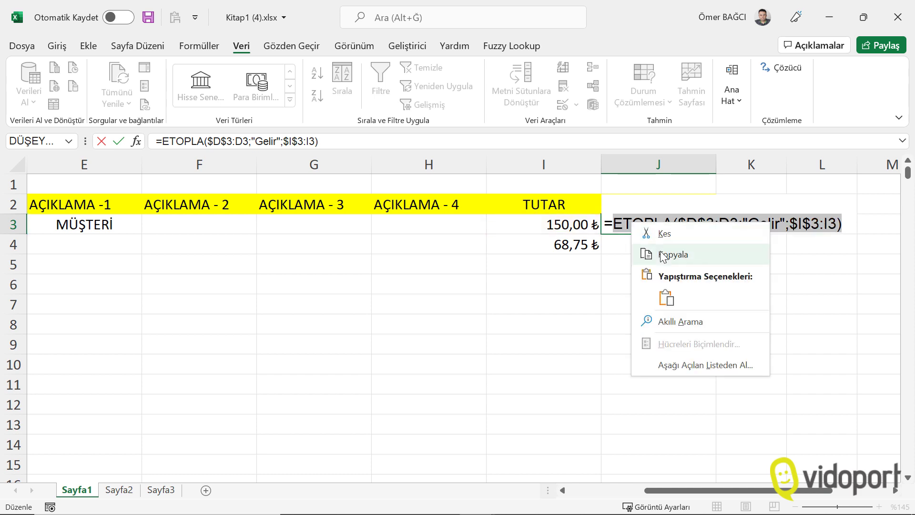
left_click(662, 253)
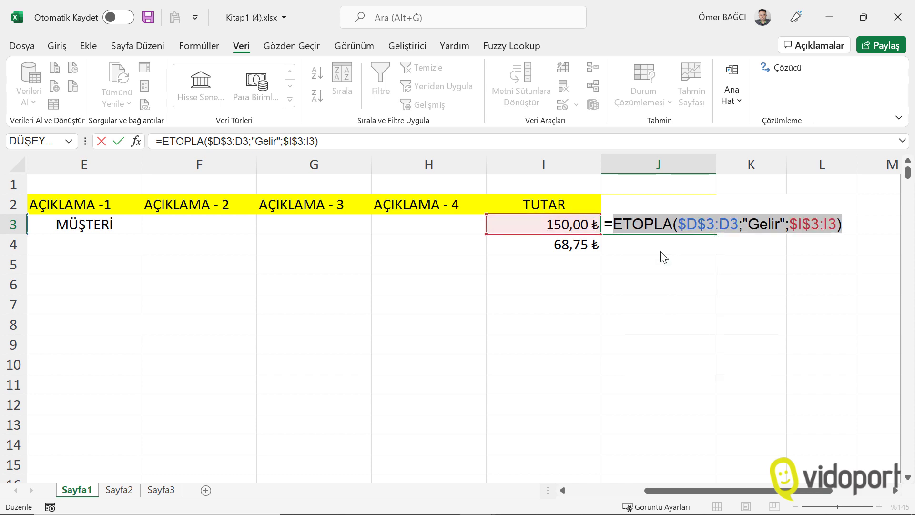
Step: Paste the copied sum after the minus, switching its criterion from "Gelir" to "Gider"
left_click(849, 228)
type("-")
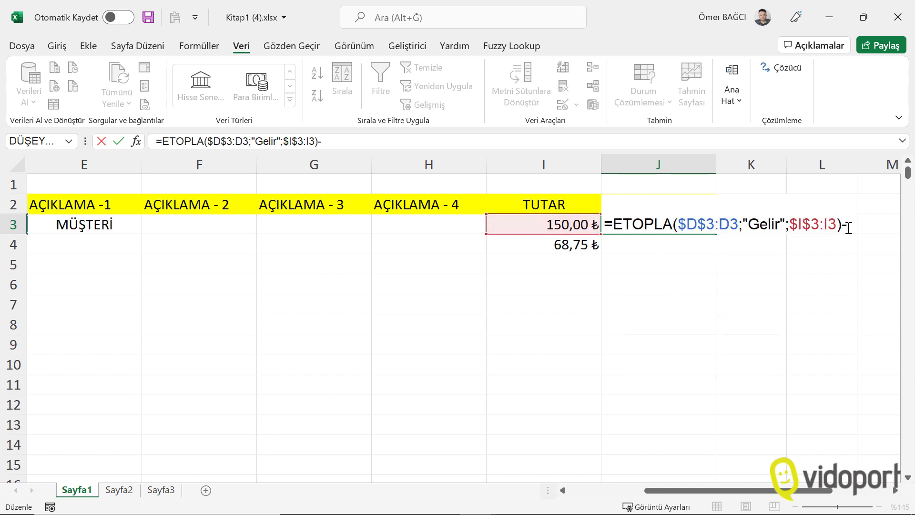
key("ctrl+v")
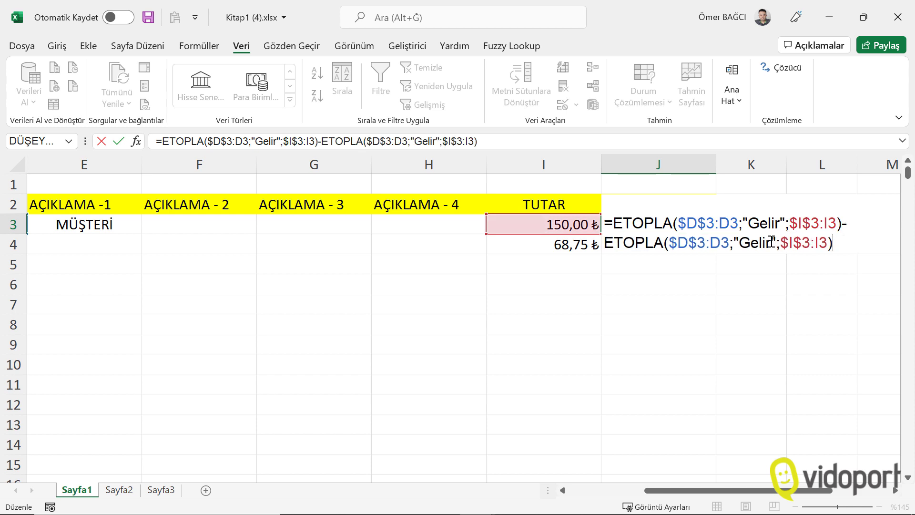
left_click(758, 243)
key("BackSpace")
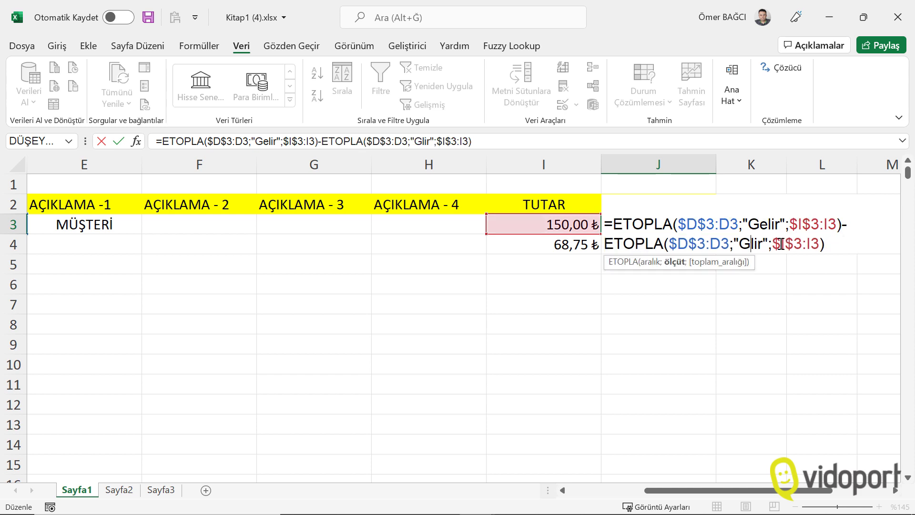
type("ider")
key("Delete")
key("Delete")
key("Delete")
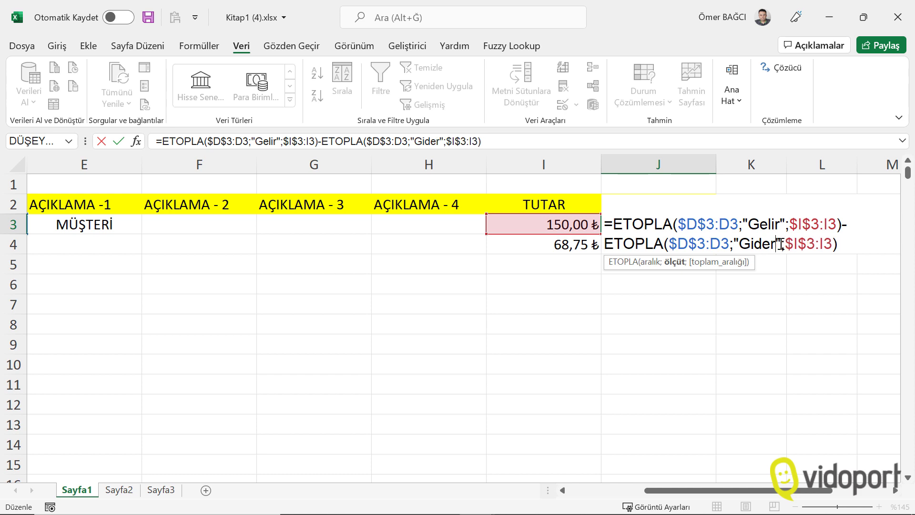
key("End")
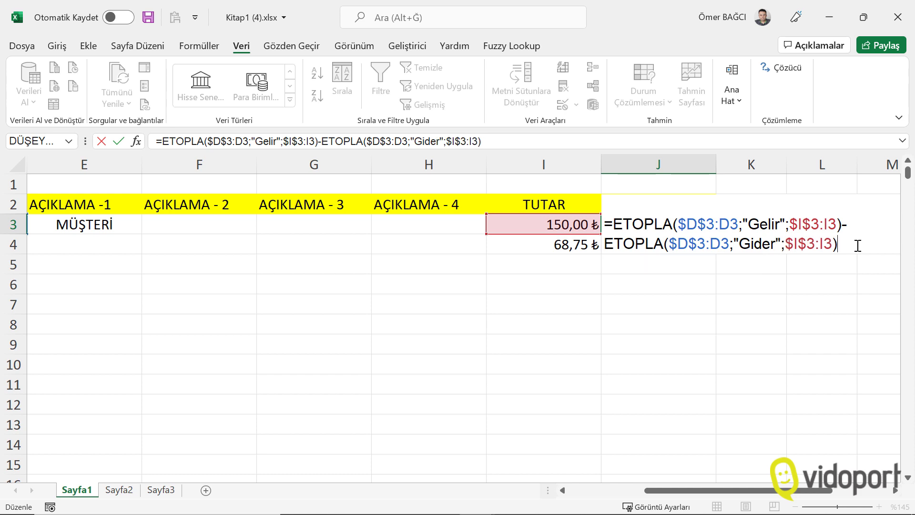
key("Return")
Step: Fill J3's balance formula down to J10 and check the amounts in I3 and I4
left_click(700, 224)
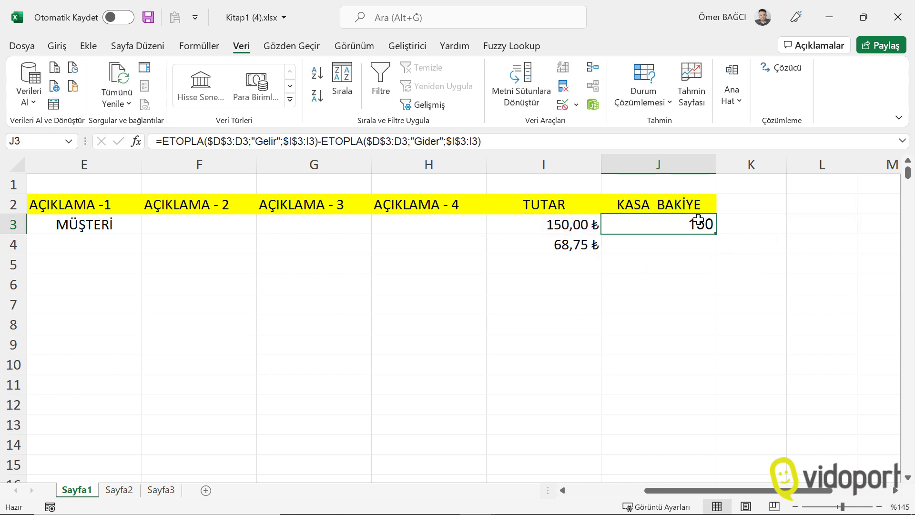
left_click_drag(716, 237, 714, 371)
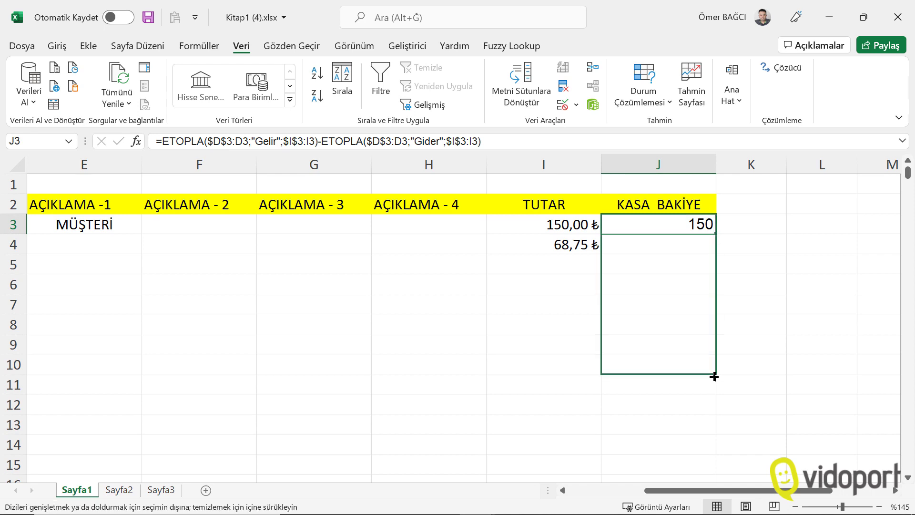
left_click(577, 225)
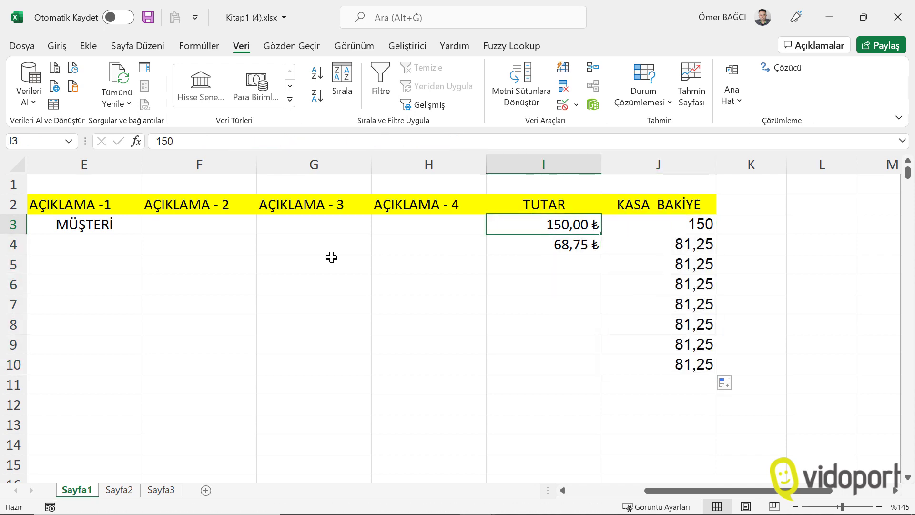
scroll(329, 258, "down", 2, "ctrl")
left_click(522, 227)
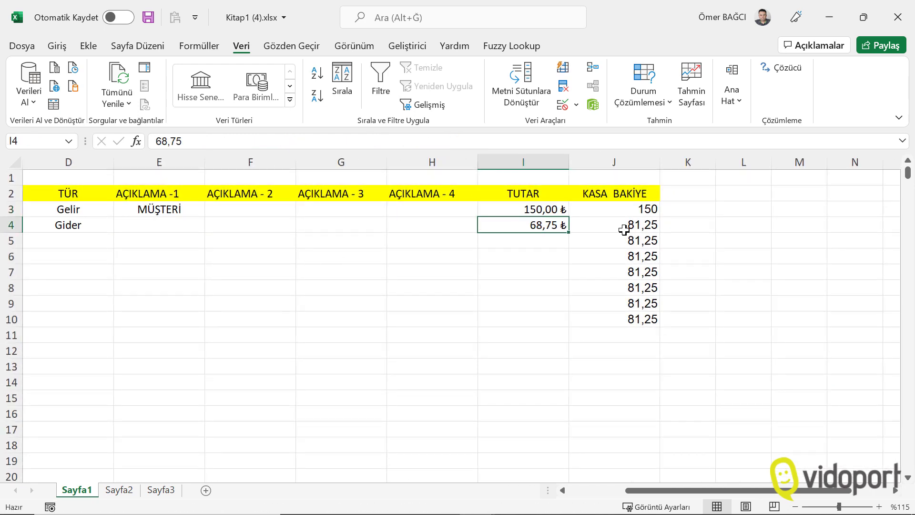
Step: Inspect how the copied formula ranges adjusted in J4–J7 and confirm C5 is empty
left_click(625, 230)
left_click(649, 272)
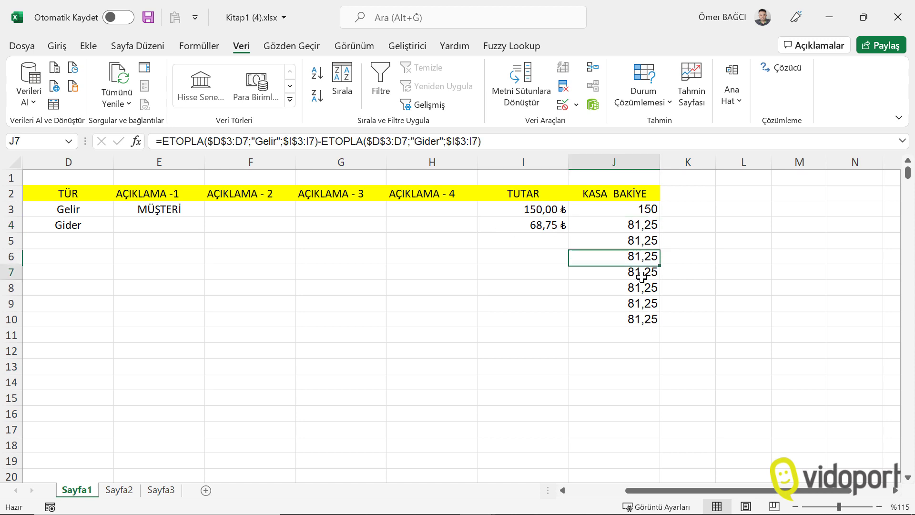
left_click(642, 245)
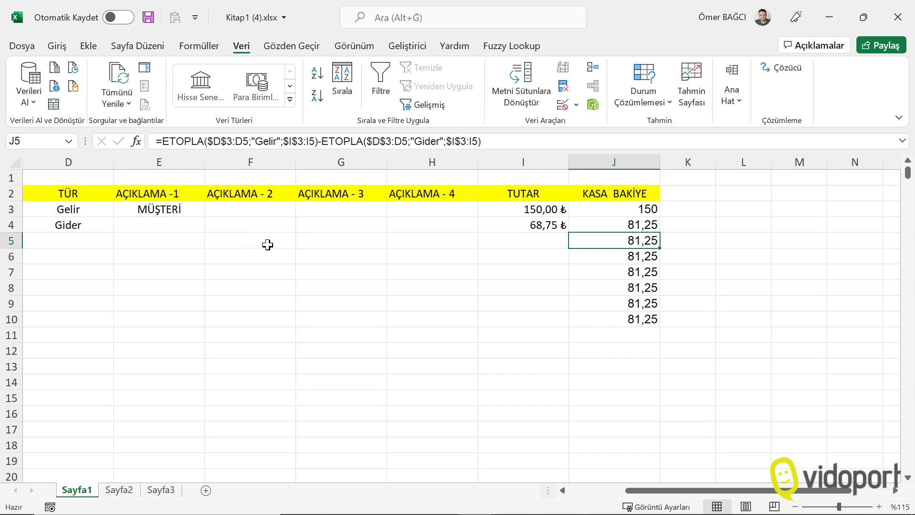
scroll(262, 245, "down", 1, "ctrl")
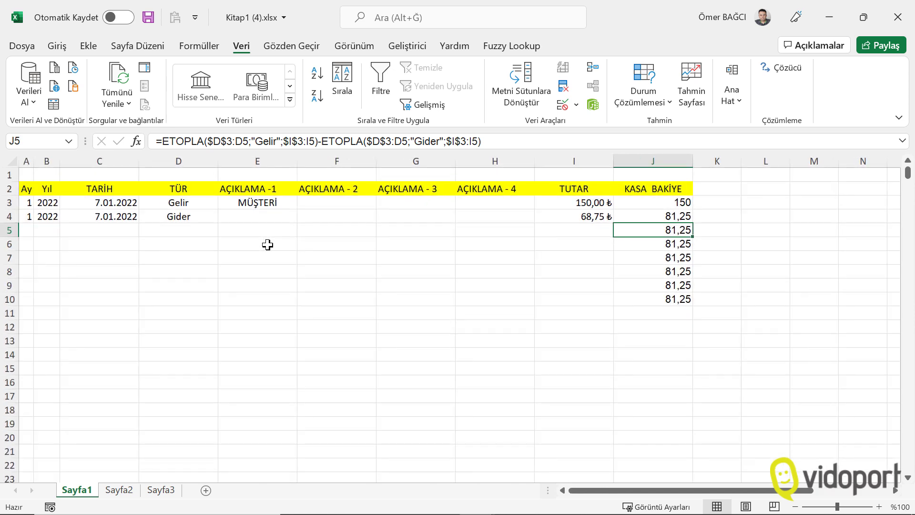
left_click(100, 228)
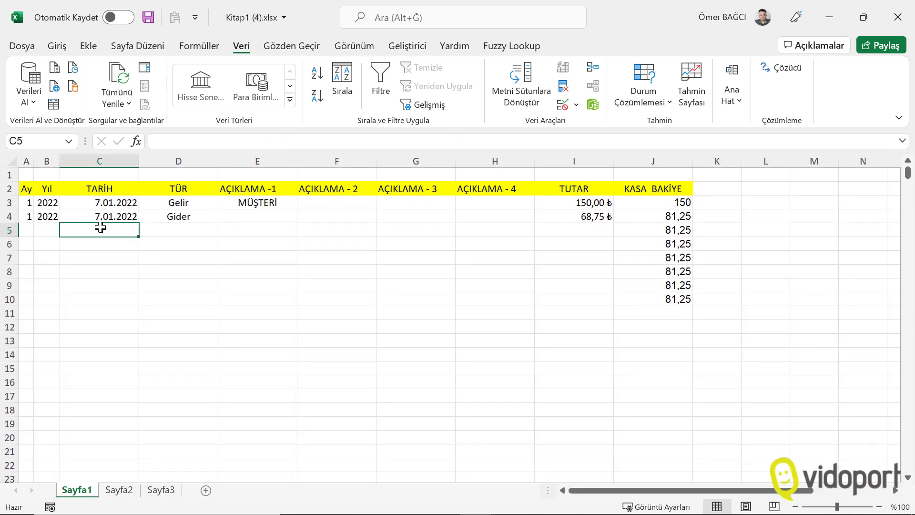
left_click(687, 240)
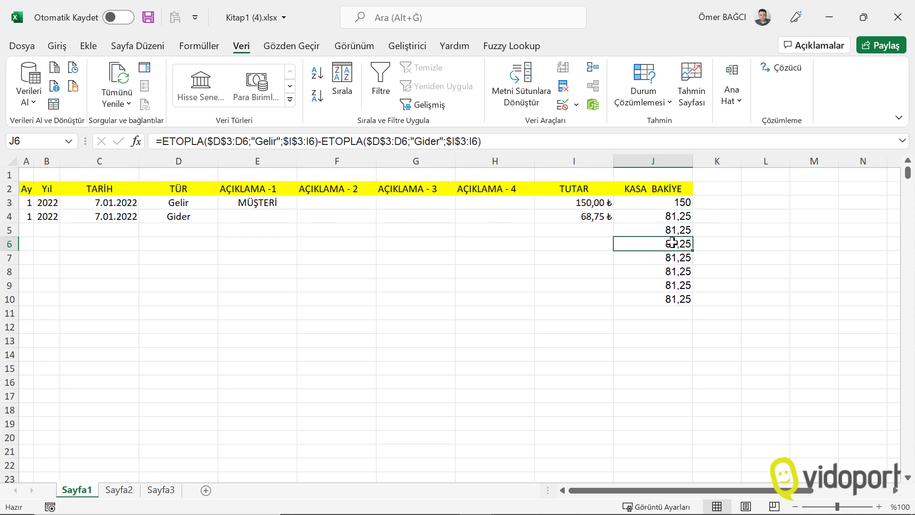
Step: Return to J3, look at the first date in C3, and reopen J3's formula
left_click(681, 203)
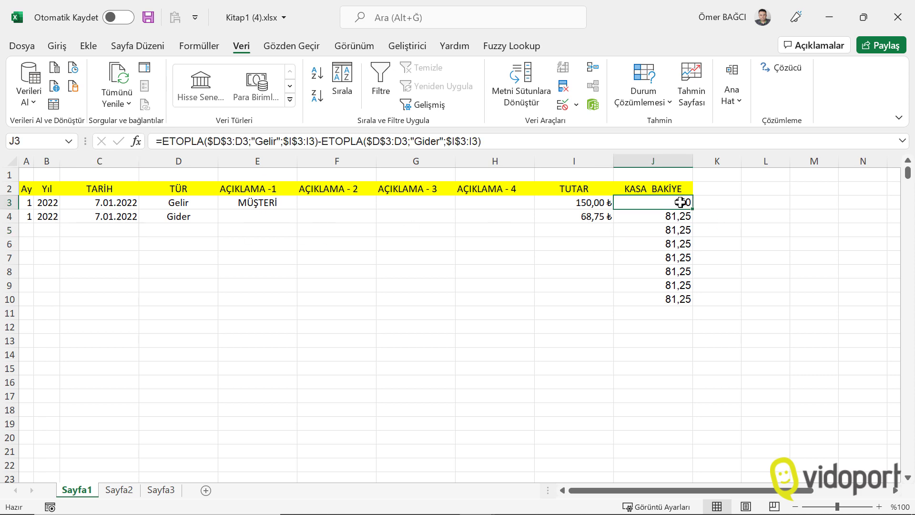
scroll(681, 203, "up", 2, "ctrl")
scroll(679, 200, "up", 1, "ctrl")
mouse_move(530, 249)
left_mouse_down()
mouse_move(280, 251)
mouse_move(110, 224)
left_mouse_up()
left_click(110, 221)
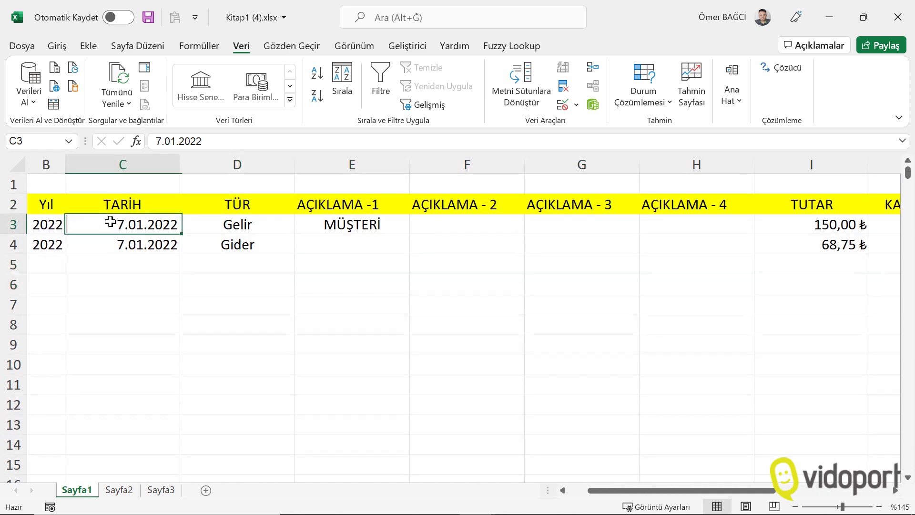
scroll(715, 237, "down", 2, "ctrl")
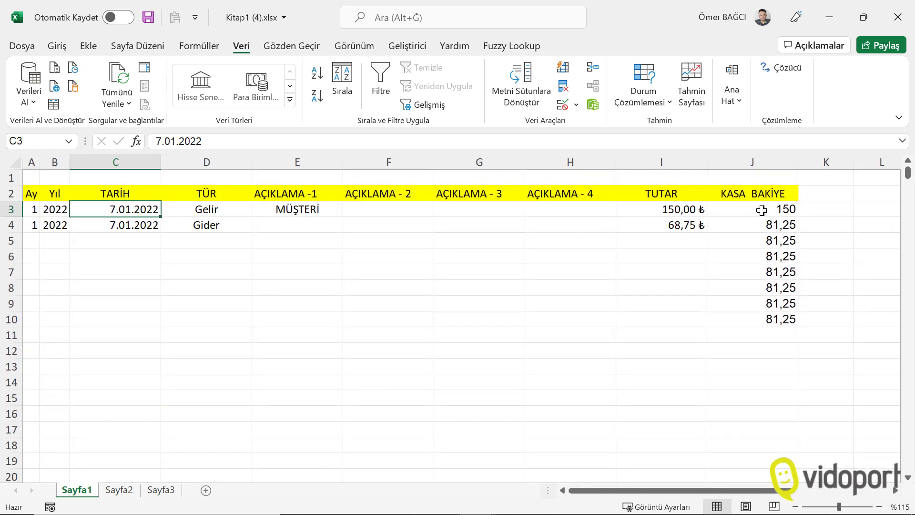
double_click(761, 210)
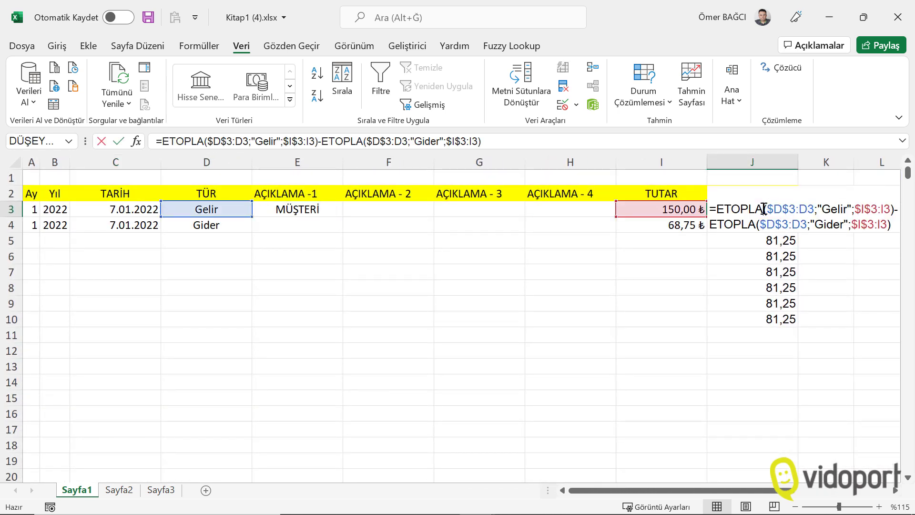
left_click(716, 209)
type("E")
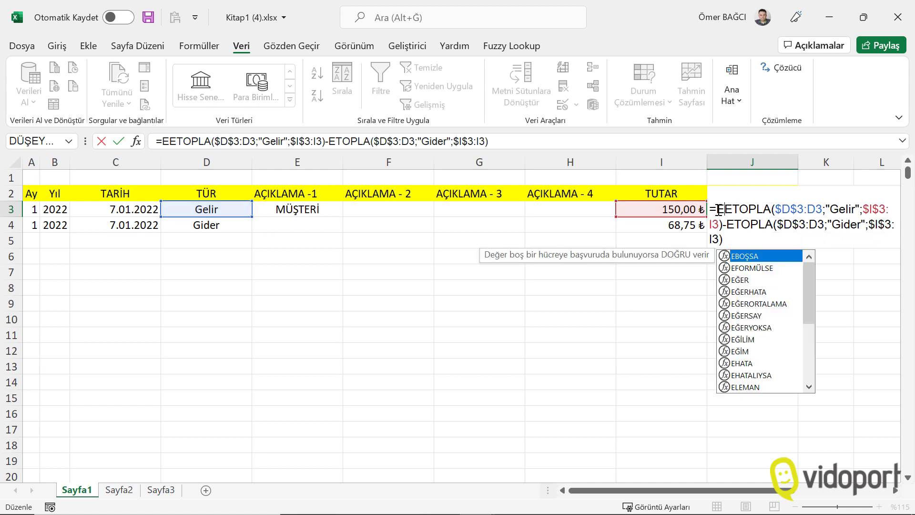
type("boşsa")
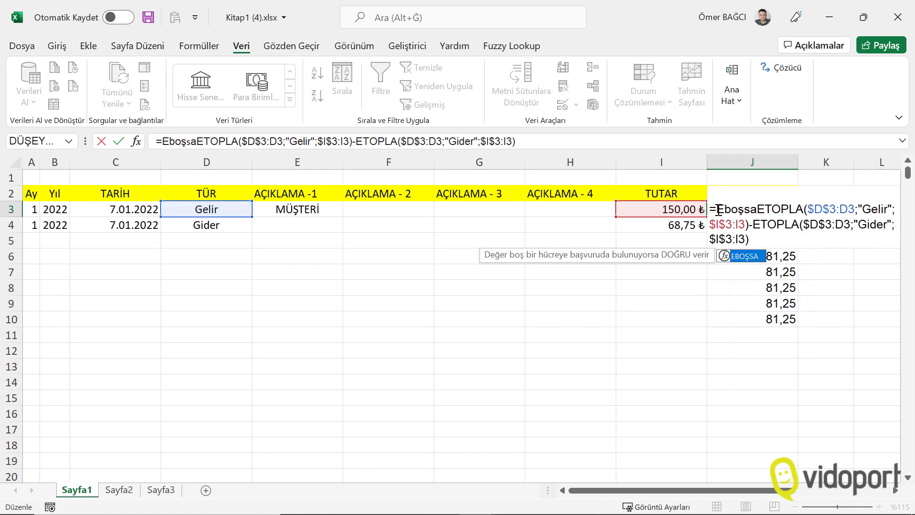
type("(")
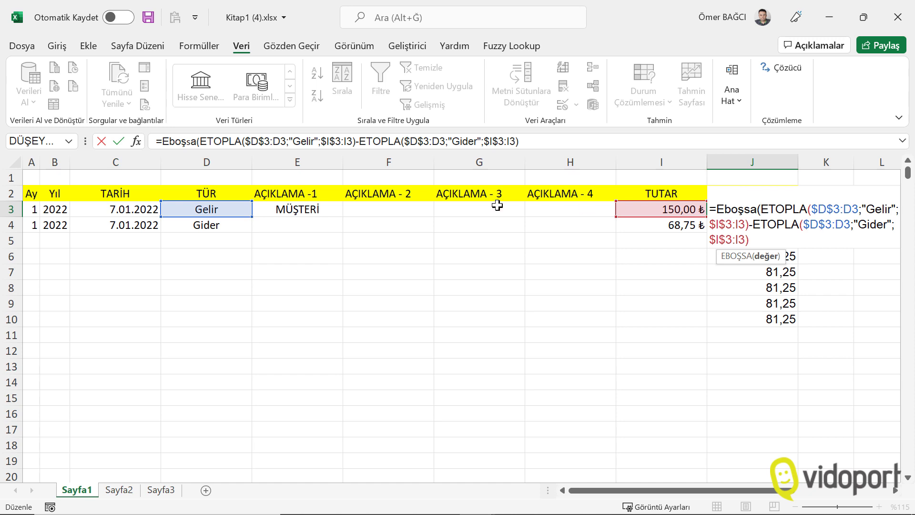
left_click(718, 209)
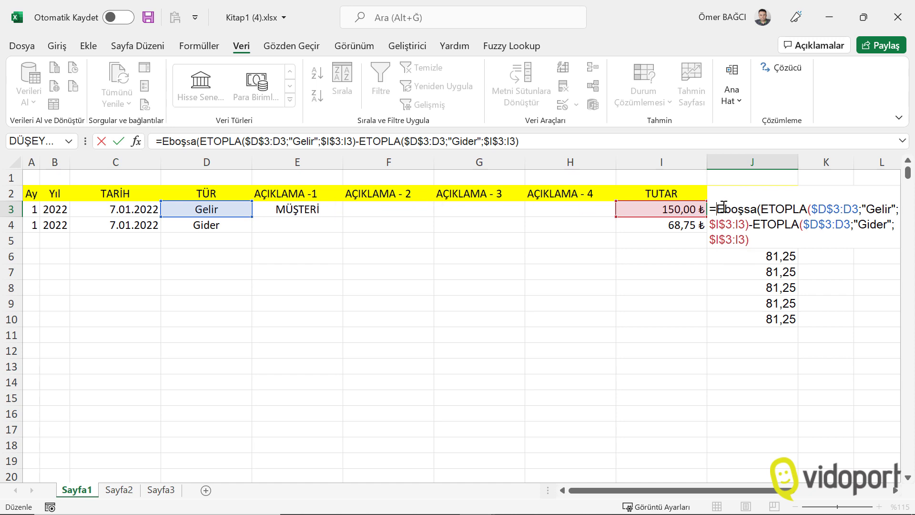
left_click_drag(718, 209, 758, 209)
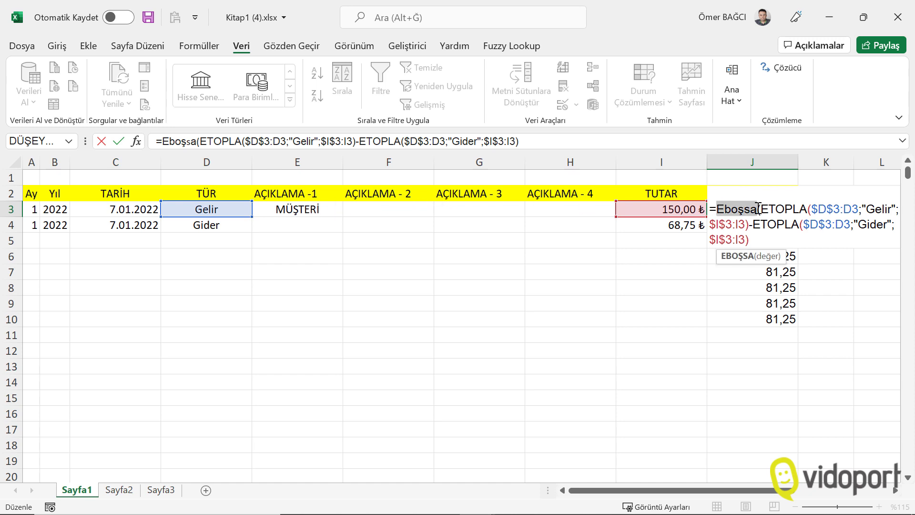
type("EĞER(")
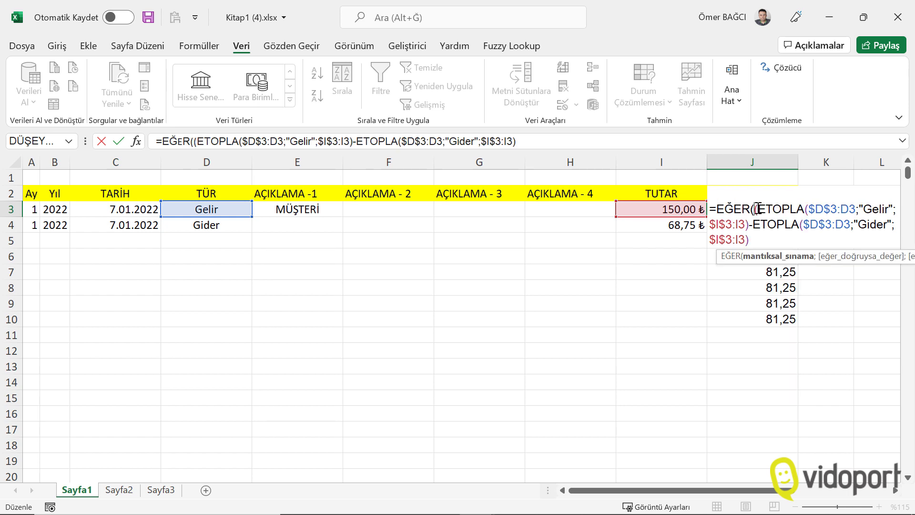
type("eboş")
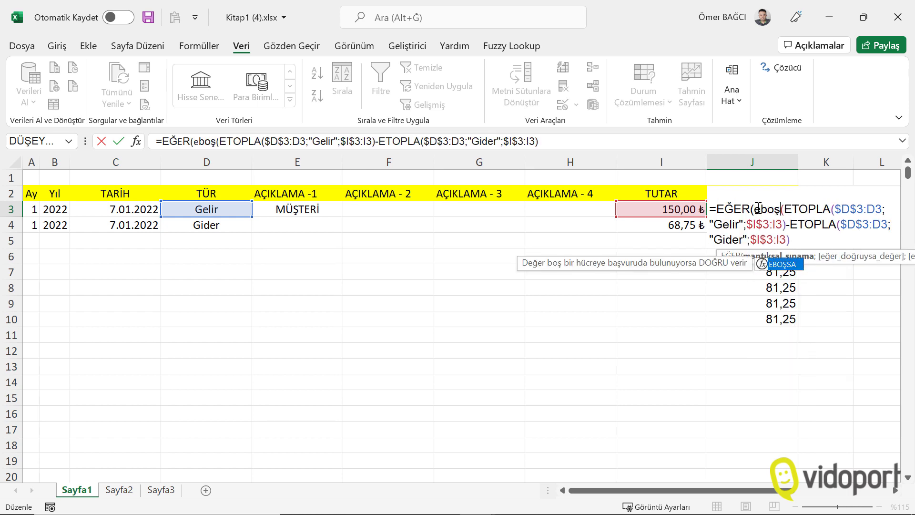
type("sa(")
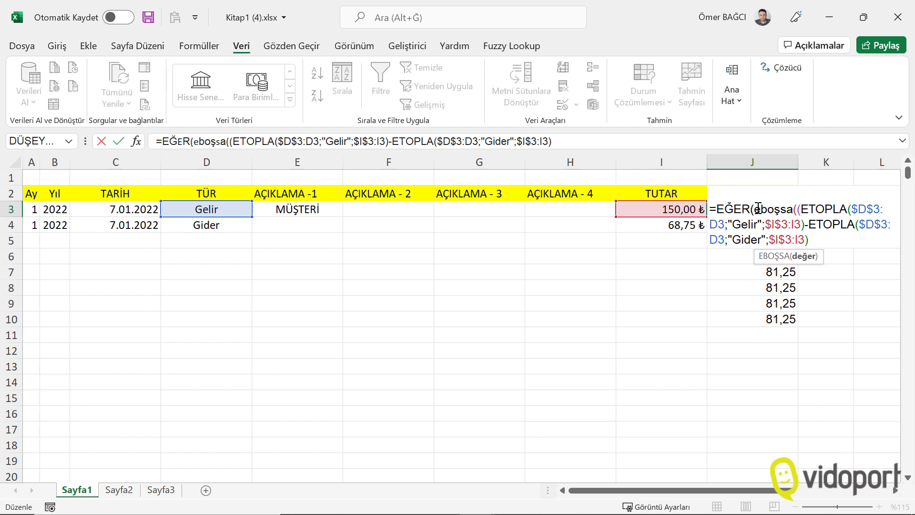
left_click(137, 209)
type(")")
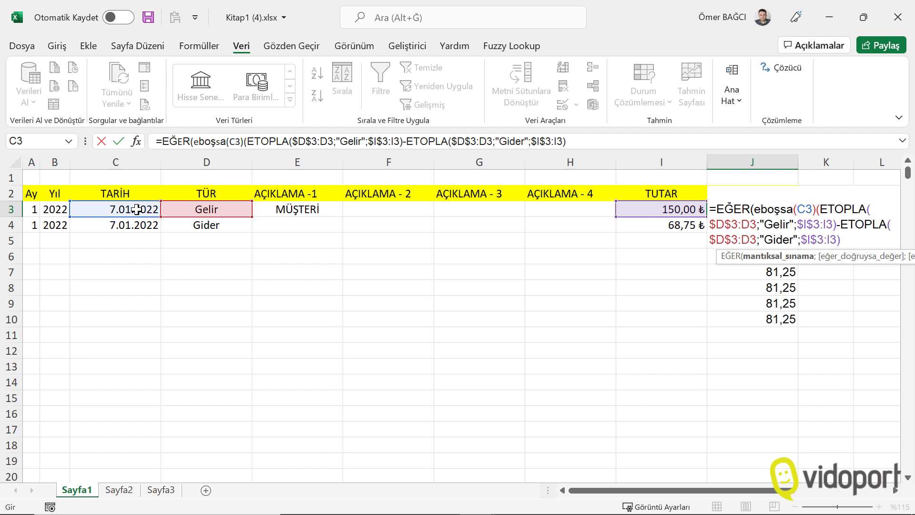
type(";\"\"")
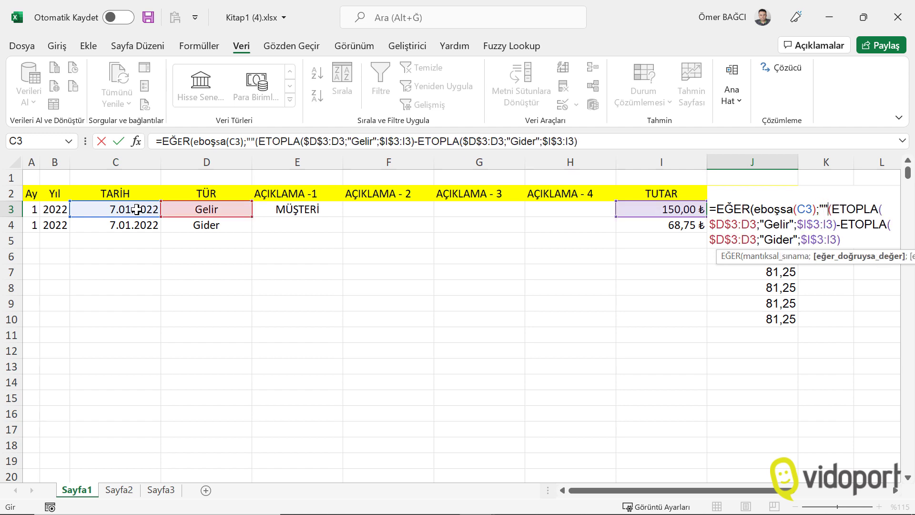
type(";")
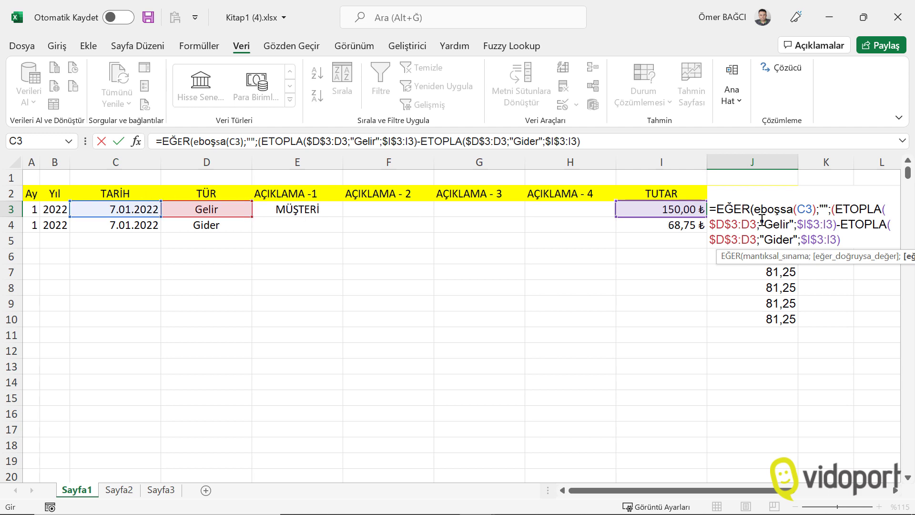
left_click(835, 210)
key("BackSpace")
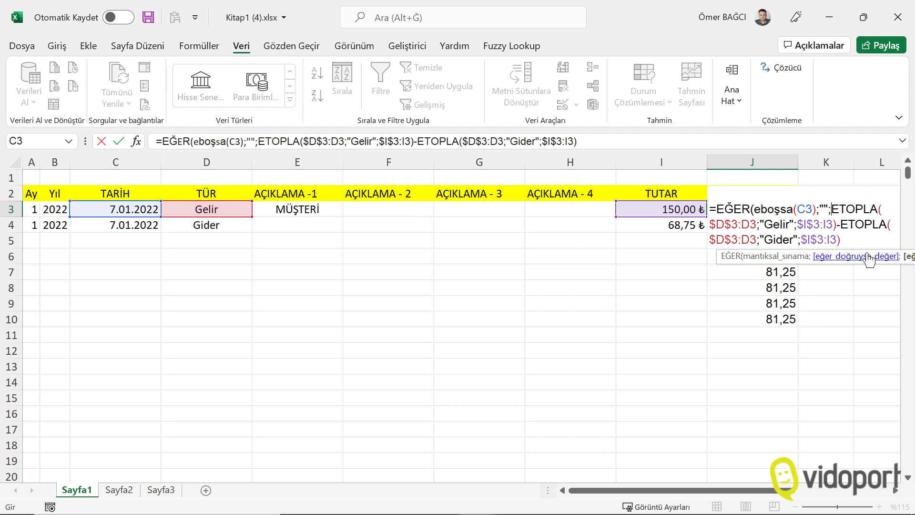
left_click(862, 240)
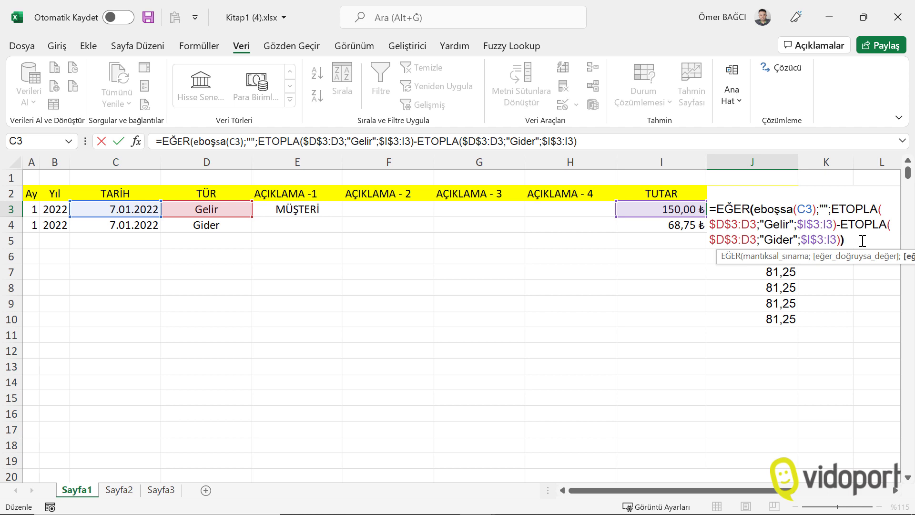
type(")")
key("Return")
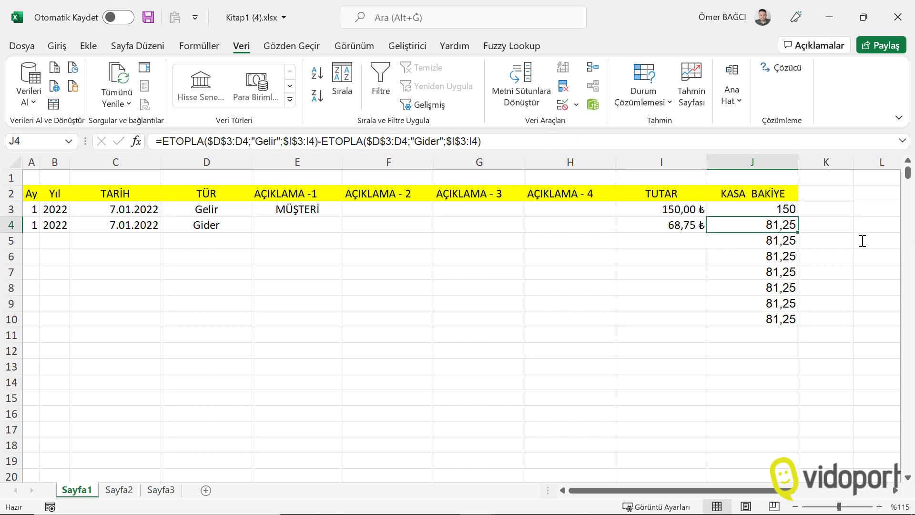
left_click(792, 212)
double_click(799, 220)
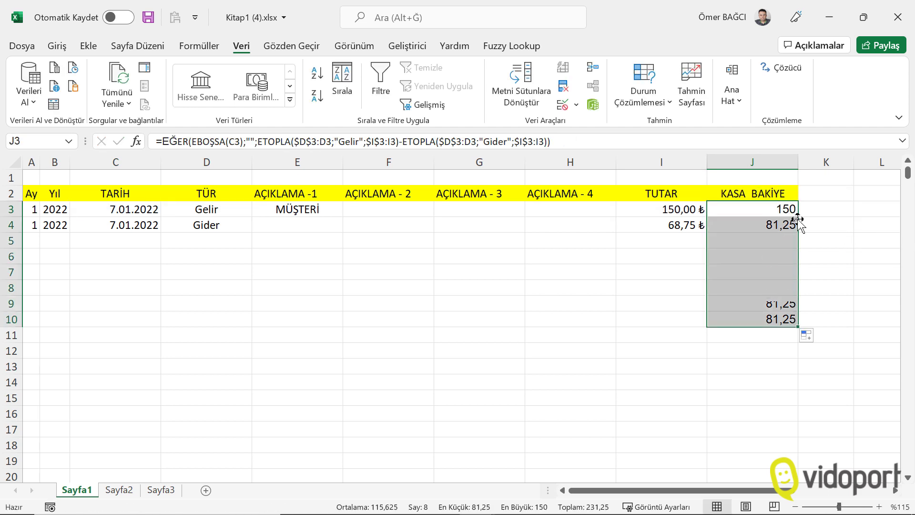
left_click(778, 280)
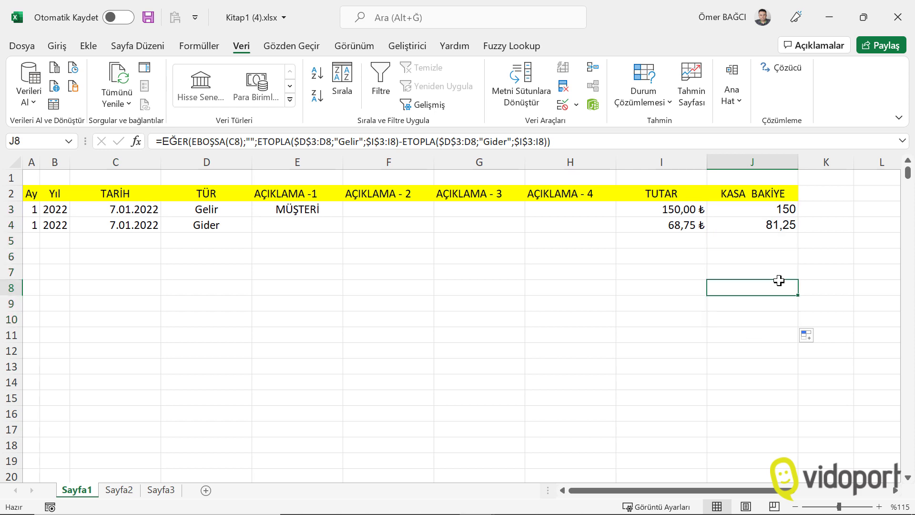
key("ctrl+z")
key("ctrl+z")
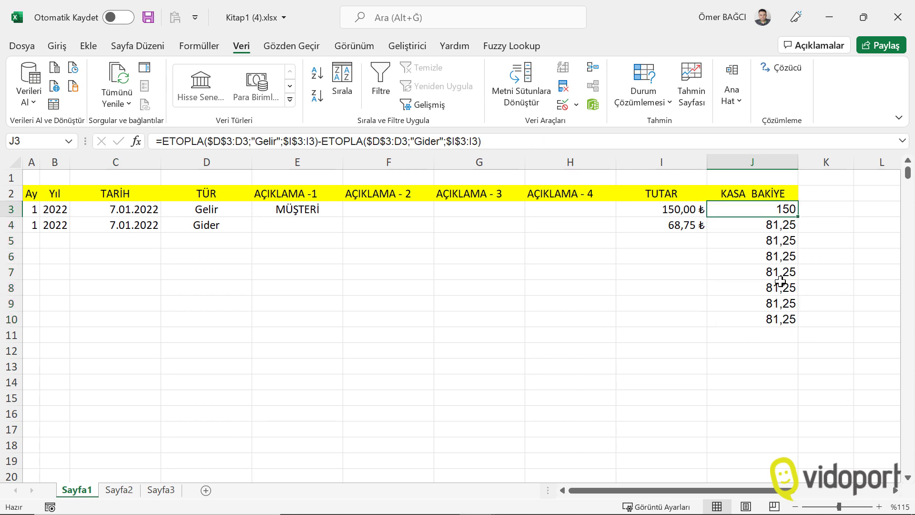
Step: Wrap J3's balance as =EĞER(EBOŞSA(C3);"";…) with a closing parenthesis, still showing 150
scroll(780, 281, "up", 2, "ctrl")
scroll(758, 283, "up", 8, "ctrl")
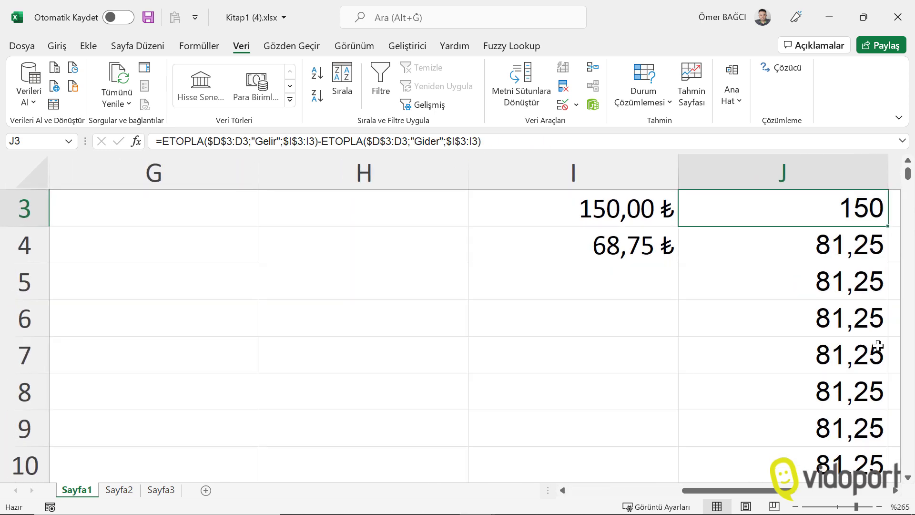
left_click(895, 490)
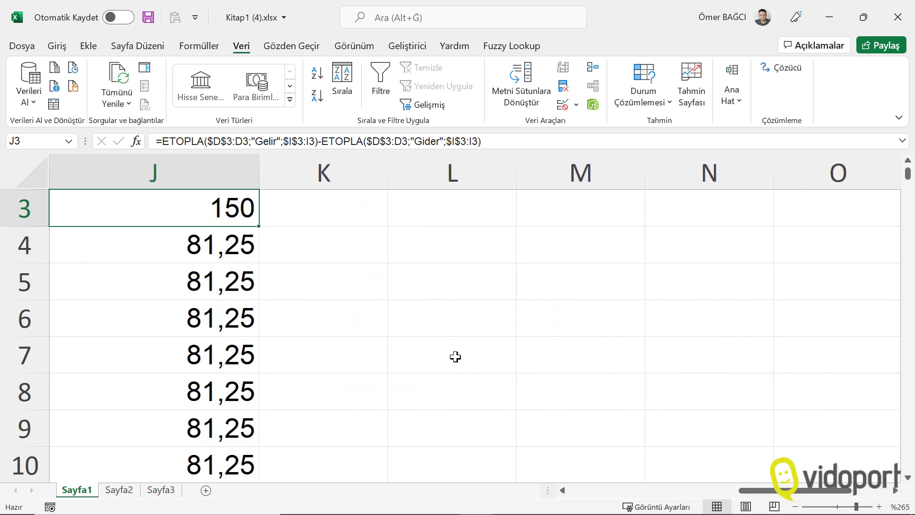
double_click(210, 205)
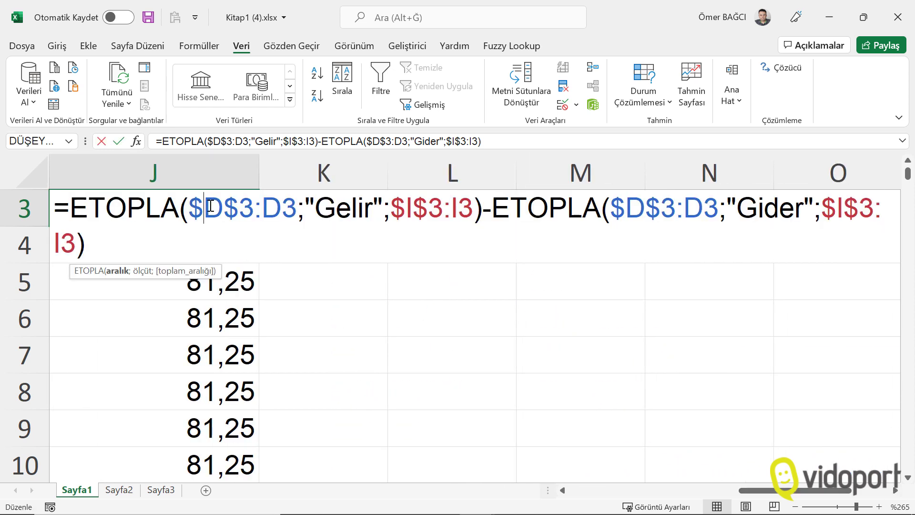
left_click(76, 208)
type("eğer")
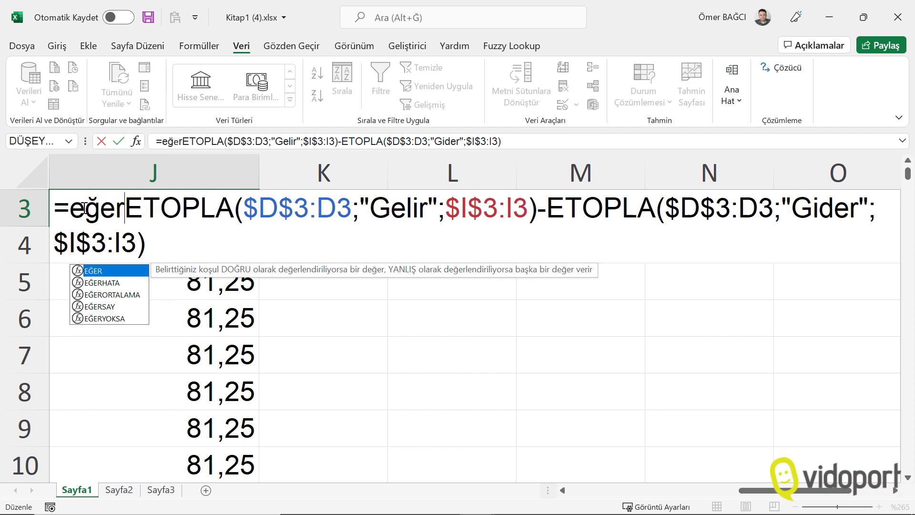
type("(e")
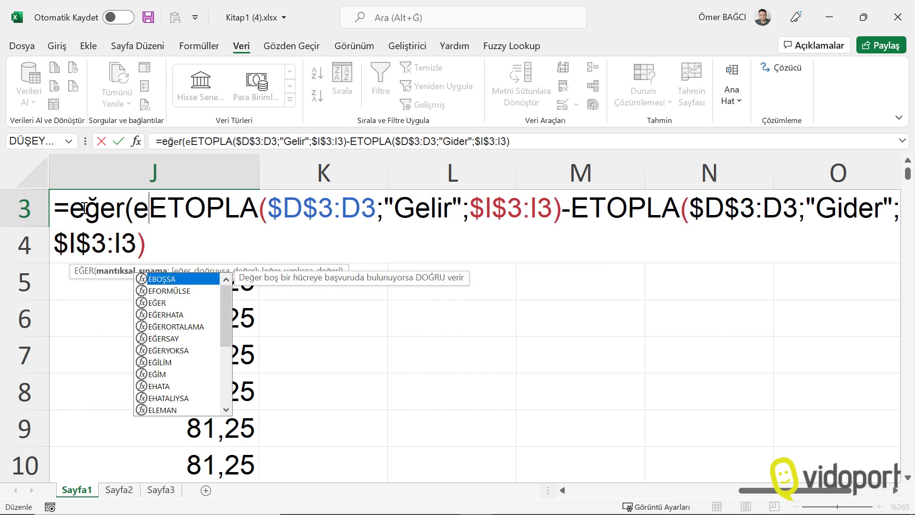
type("boşsa(")
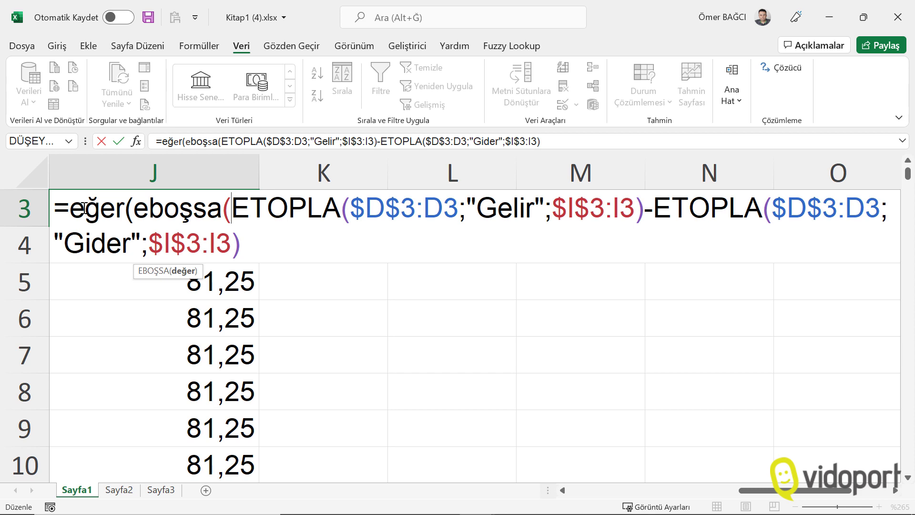
type("c")
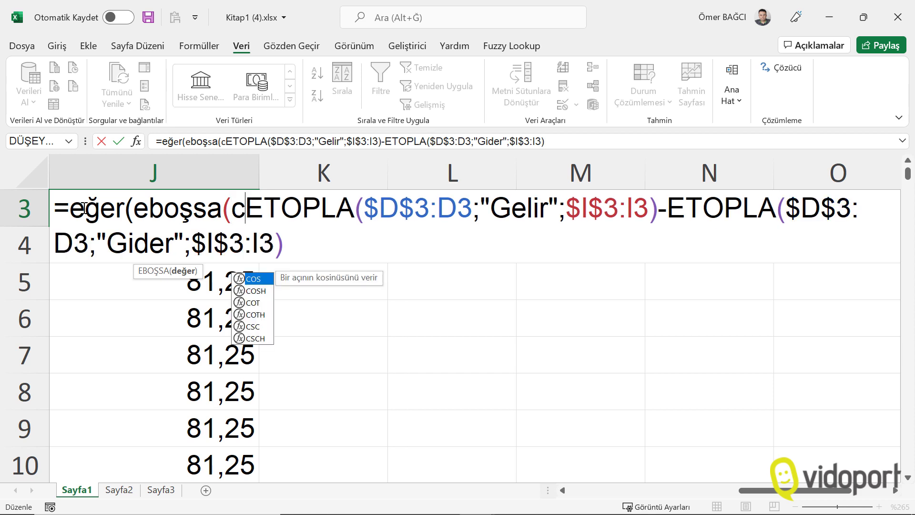
type("3")
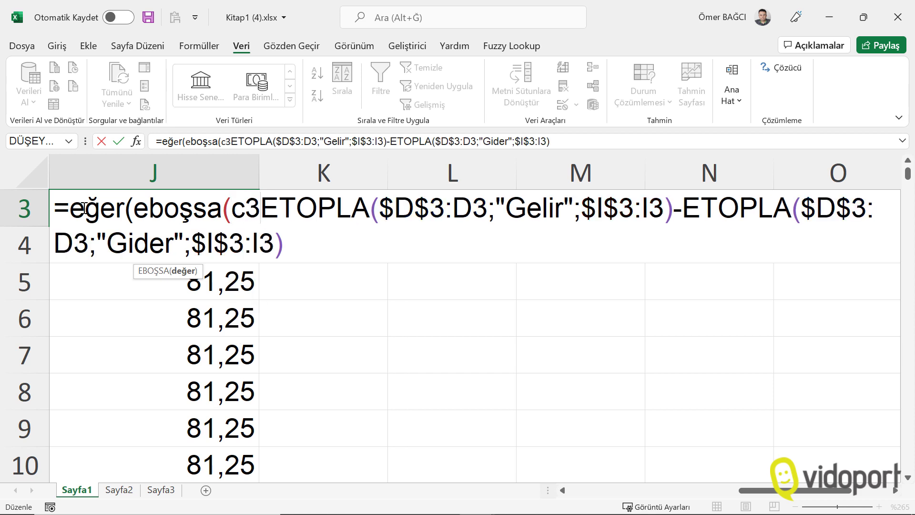
type(");")
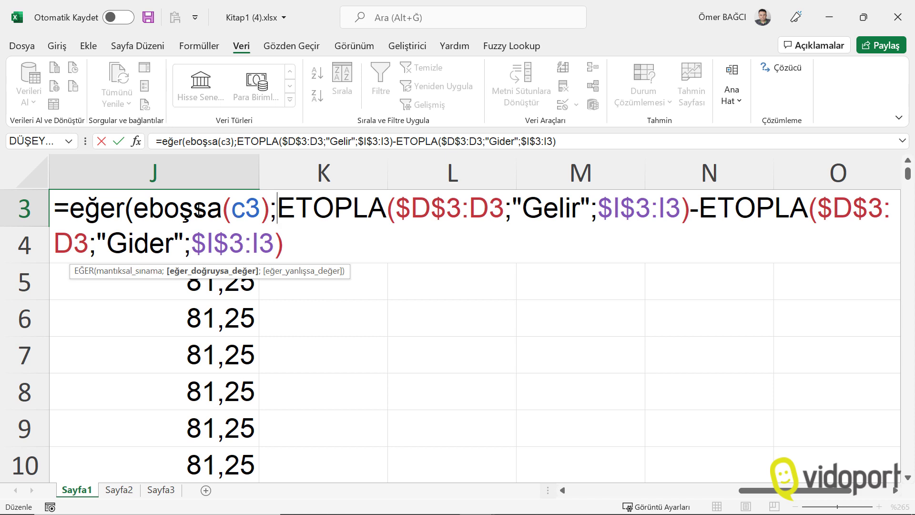
type("\"\"")
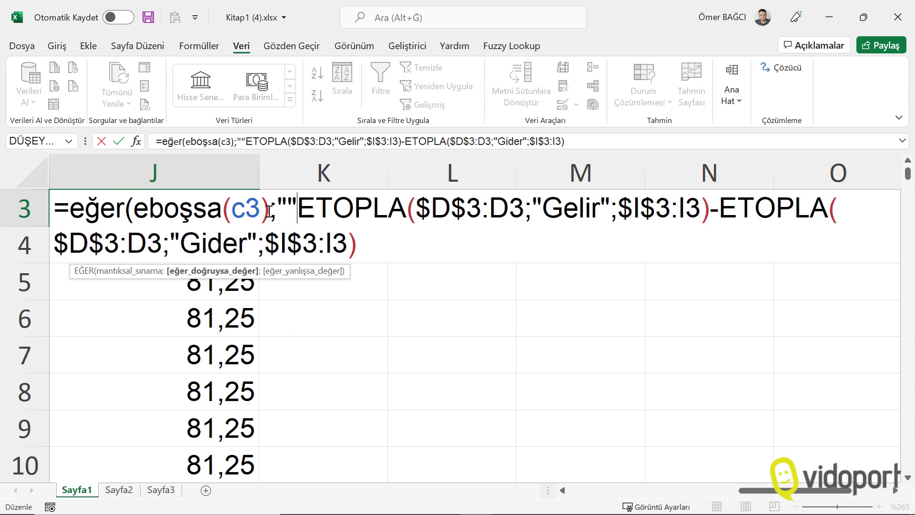
type(";")
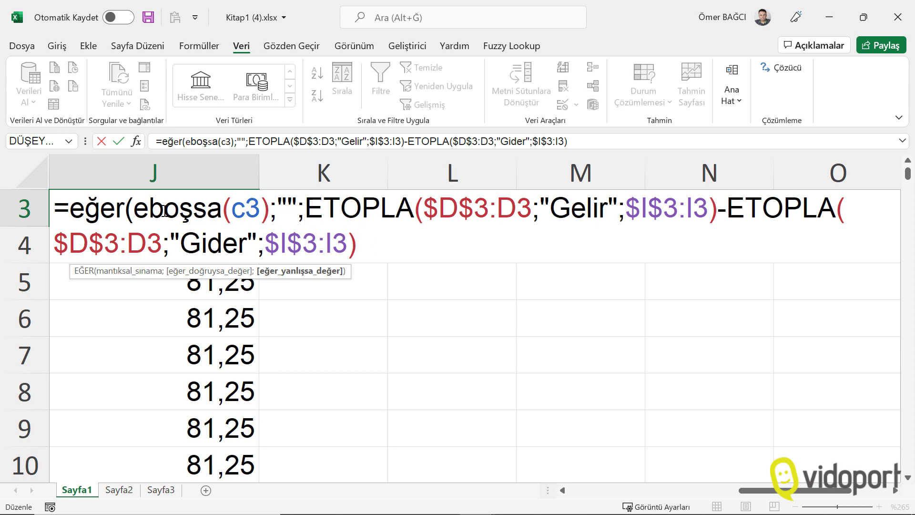
left_click(129, 210)
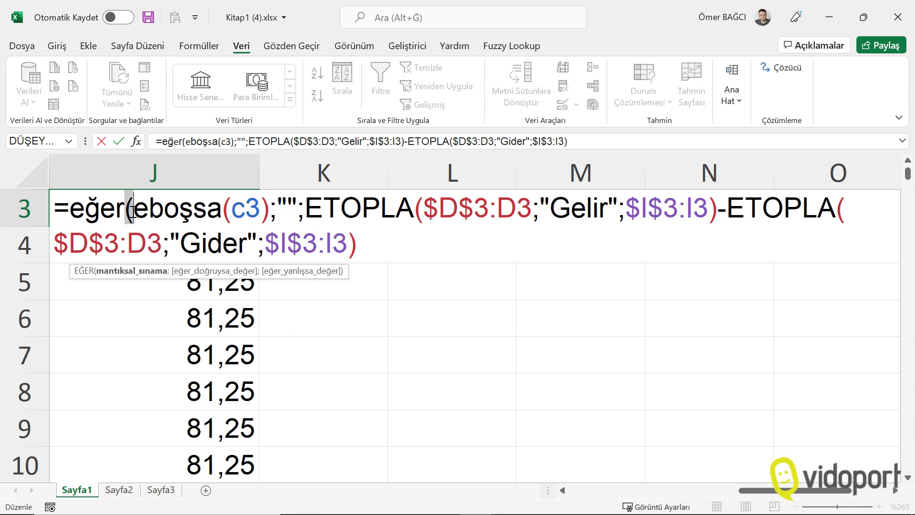
left_click(366, 246)
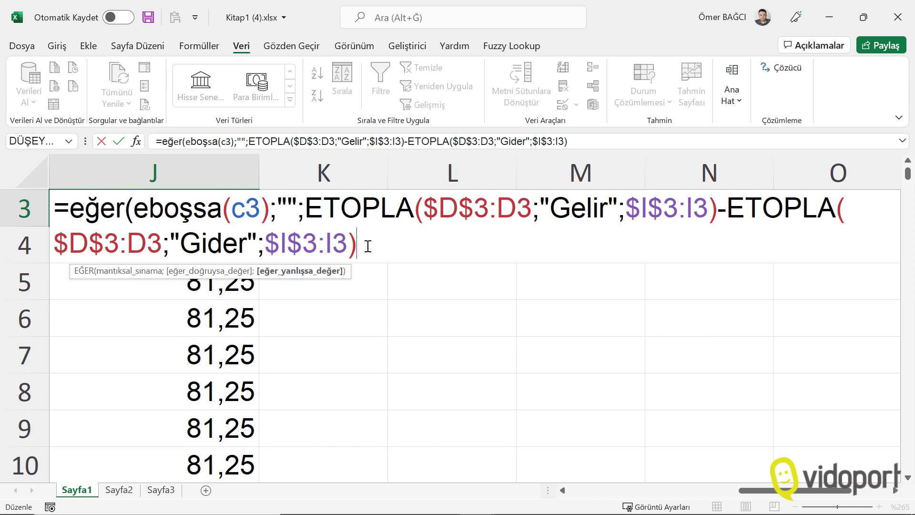
type(")")
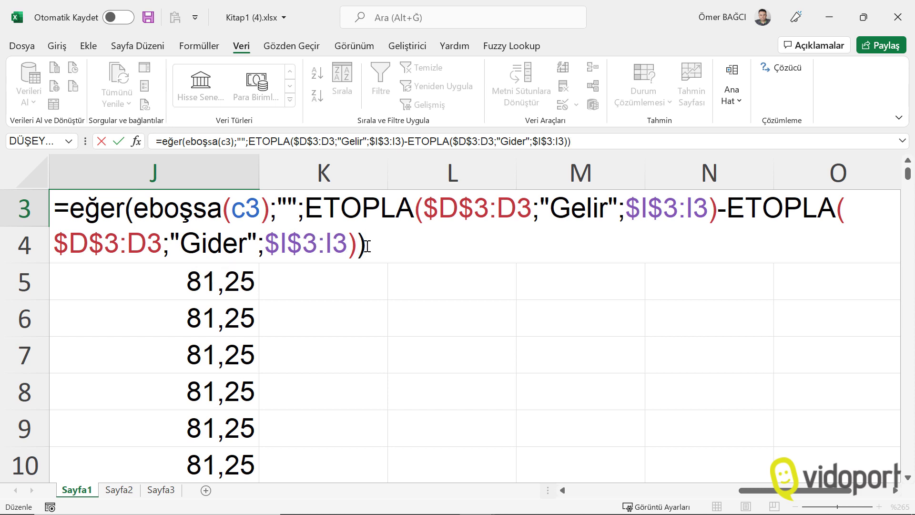
key("Return")
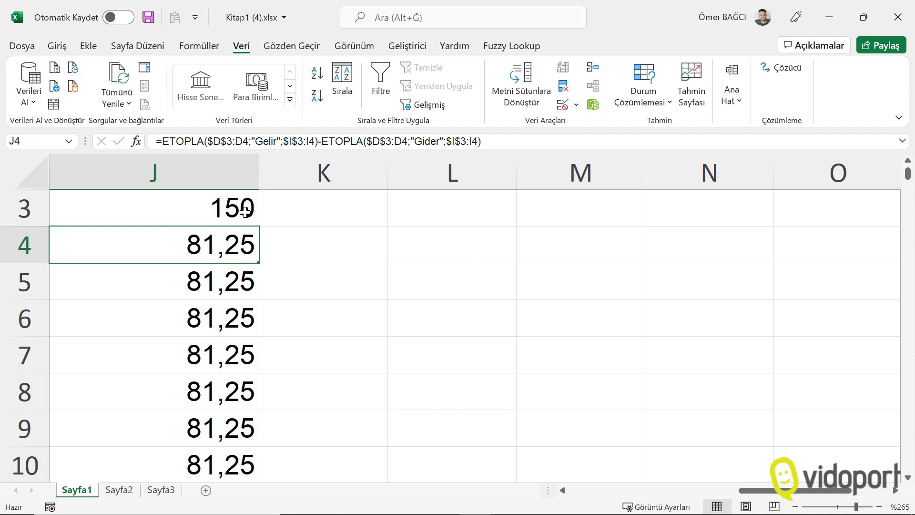
Step: Extend J3's blank-safe balance formula down column J to about row 537
left_click(245, 212)
scroll(245, 211, "down", 6)
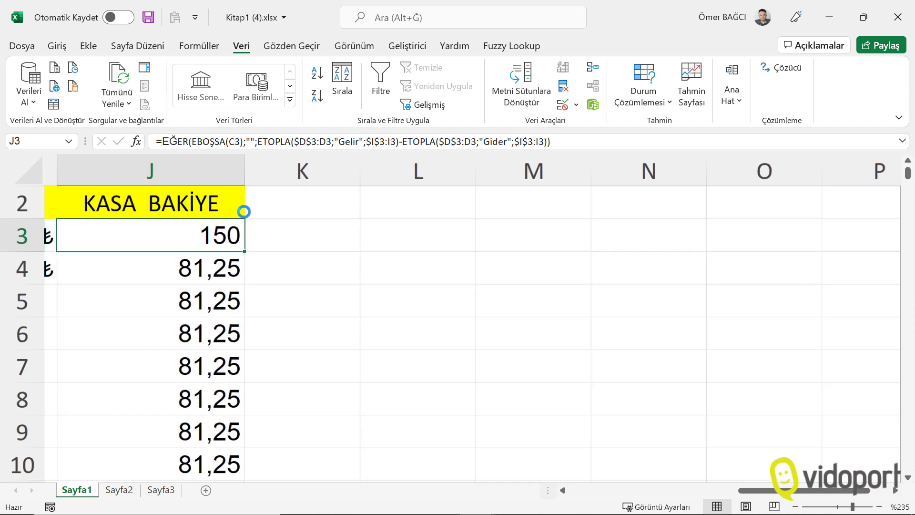
left_click_drag(212, 277, 233, 279)
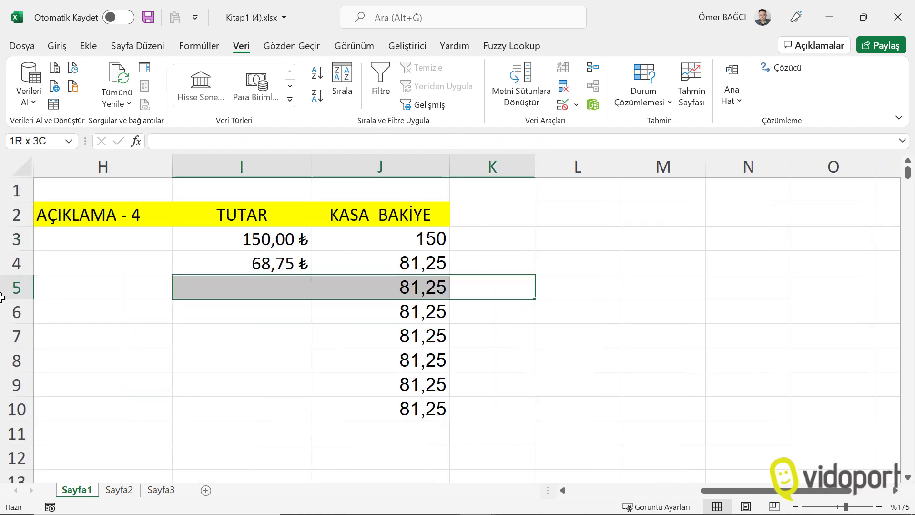
scroll(232, 280, "down", 2)
scroll(232, 279, "down", 1)
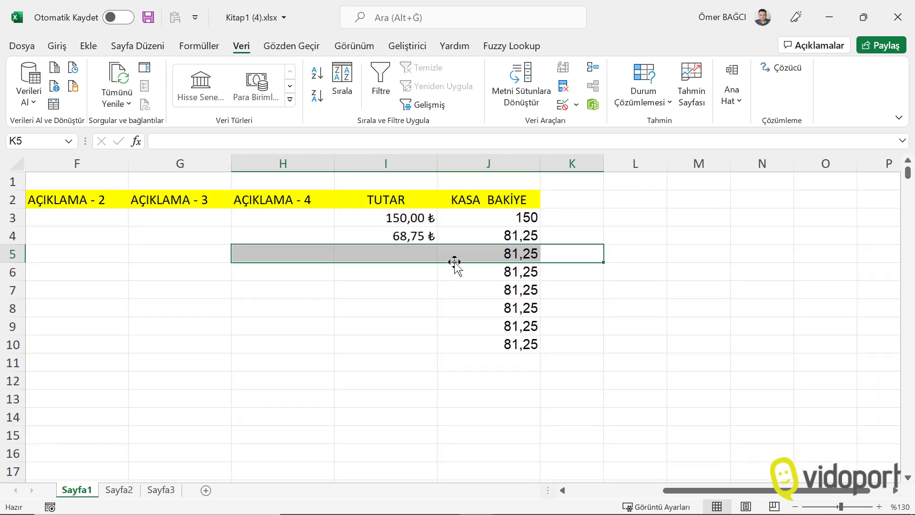
left_click_drag(527, 271, 526, 288)
left_click(532, 219)
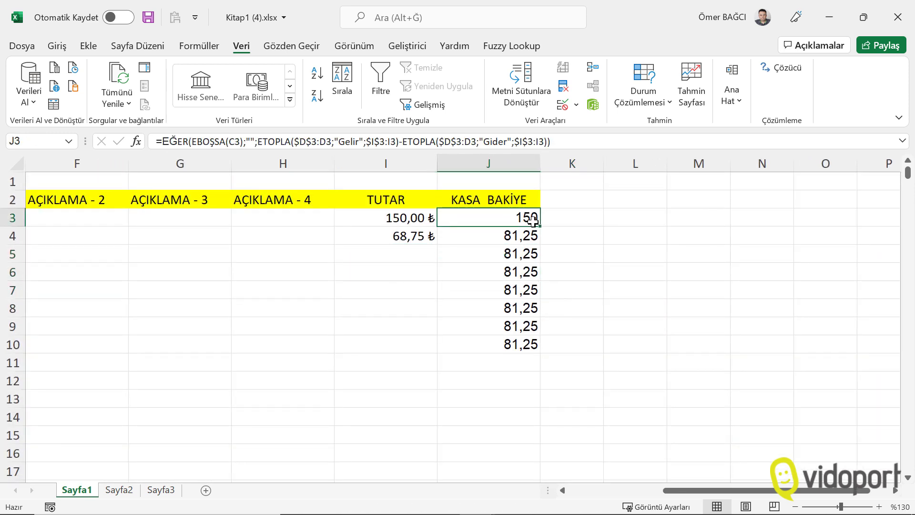
double_click(542, 225)
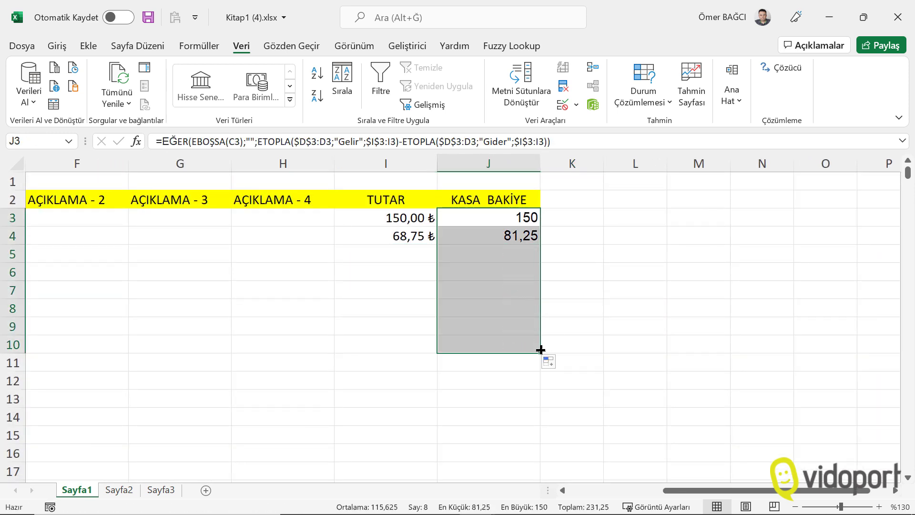
scroll(503, 324, "down", 3)
scroll(501, 314, "down", 2)
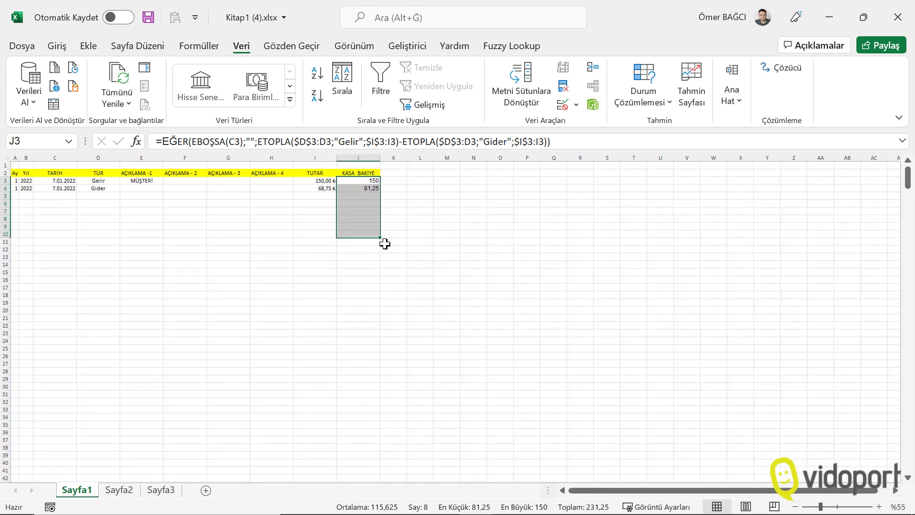
mouse_move(381, 242)
left_mouse_down()
mouse_move(382, 512)
mouse_move(374, 479)
left_mouse_up()
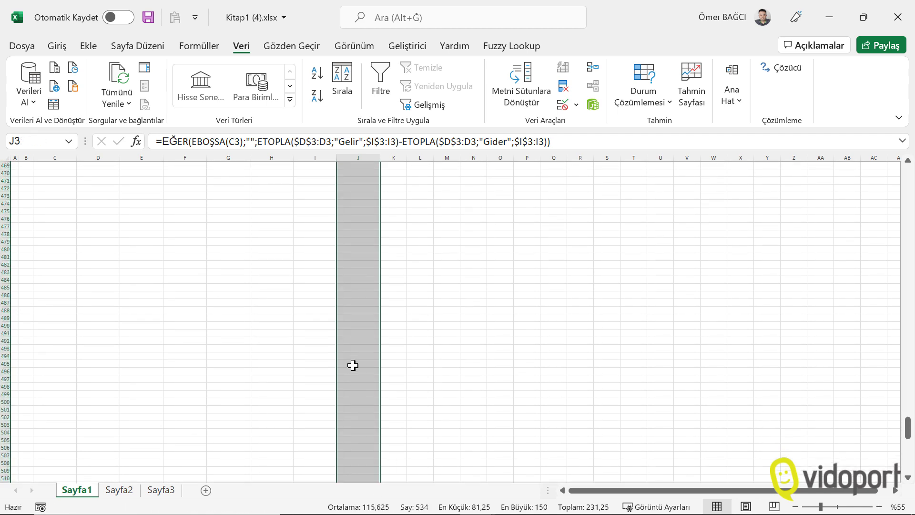
Step: Check the formula copied into J412, then return to the ledger top and select D6
scroll(353, 365, "up", 5)
scroll(353, 365, "up", 2)
scroll(354, 366, "up", 9)
scroll(354, 366, "up", 10)
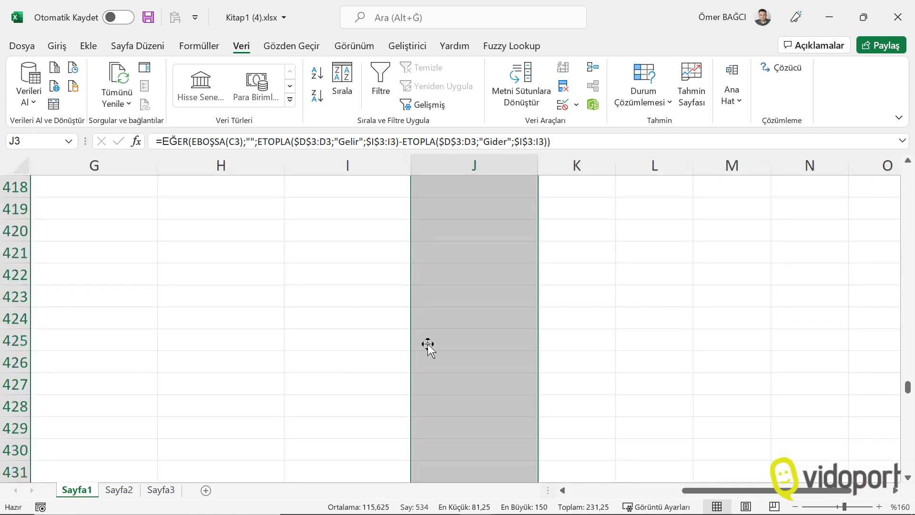
scroll(427, 346, "up", 3)
left_click(519, 249)
right_click(907, 237)
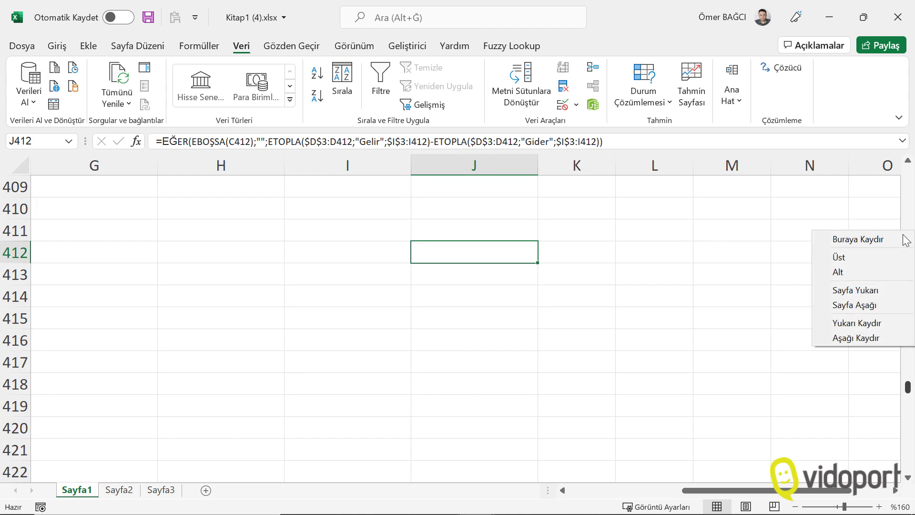
left_click(882, 257)
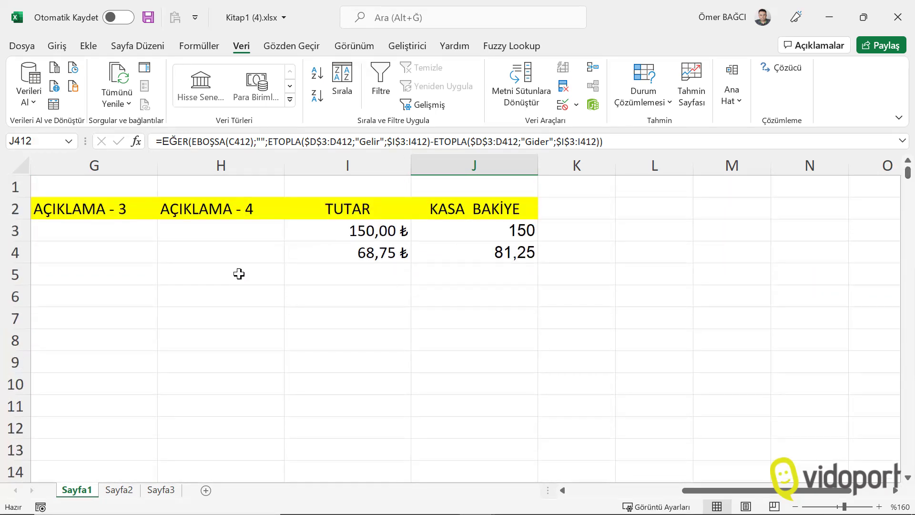
mouse_move(239, 273)
left_mouse_down()
mouse_move(34, 272)
mouse_move(98, 273)
left_mouse_up()
left_click(113, 286)
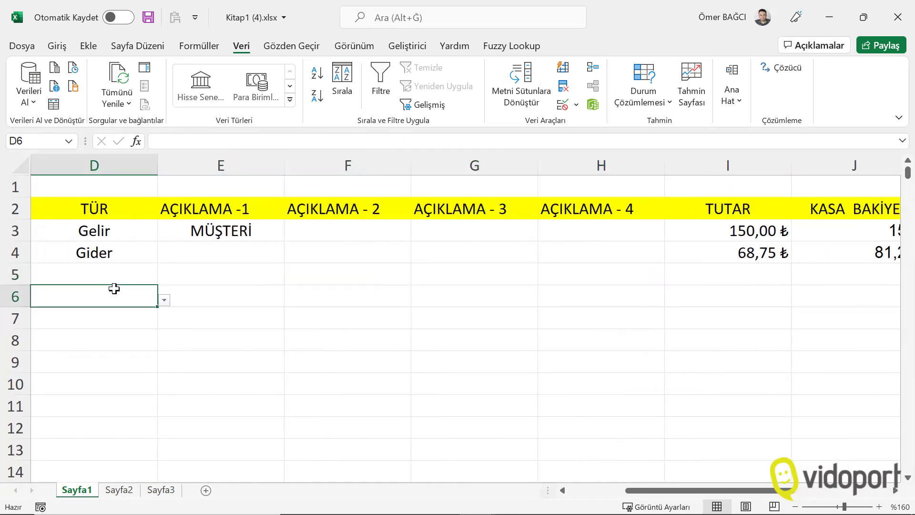
scroll(115, 288, "down", 1)
scroll(114, 288, "down", 1)
key("Left")
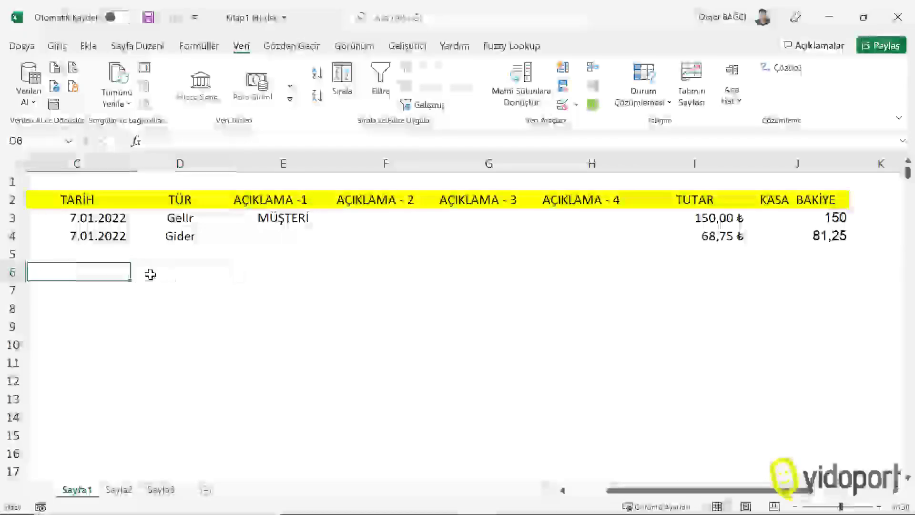
key("Left")
key("Left")
key("Right")
key("Right")
key("Right")
key("Right")
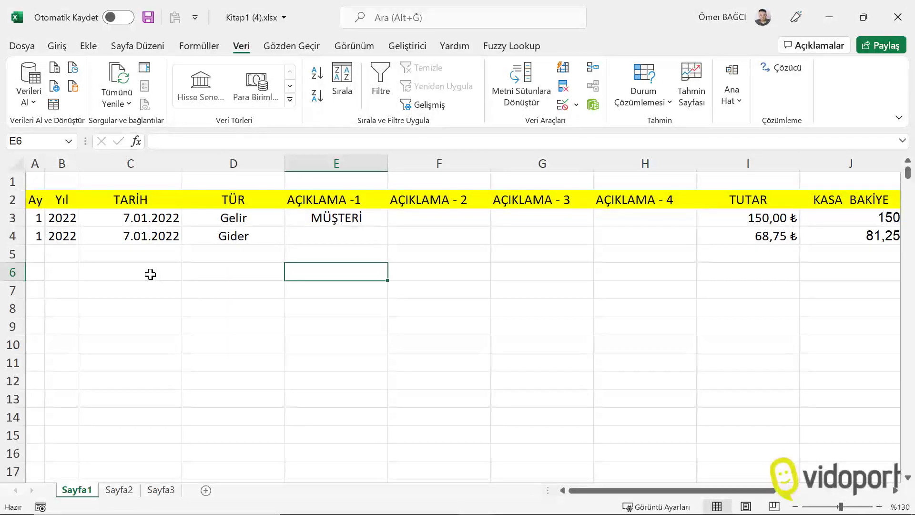
left_click_drag(43, 218, 56, 240)
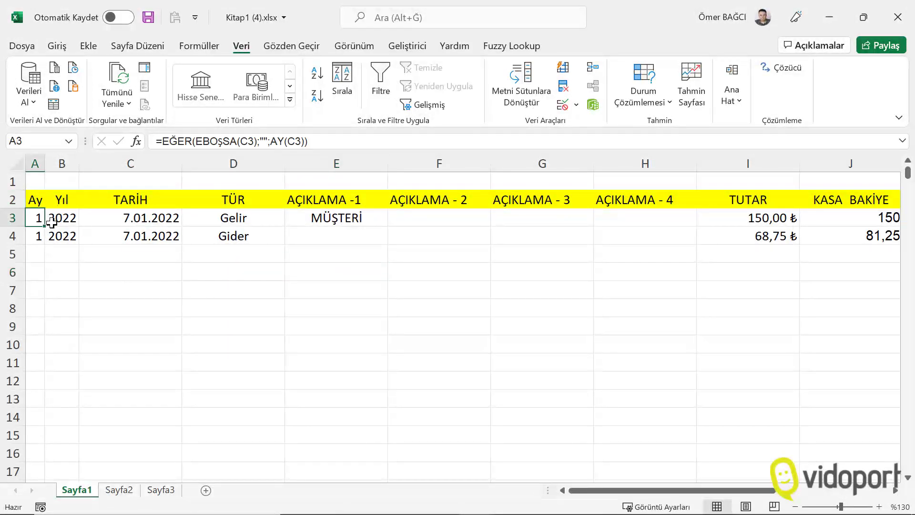
left_click_drag(869, 222, 861, 247)
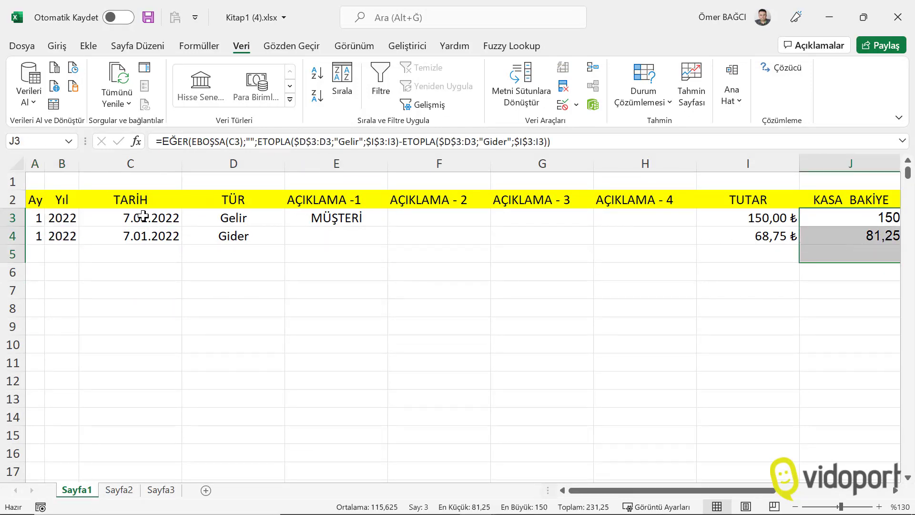
mouse_move(143, 215)
left_mouse_down()
mouse_move(668, 238)
mouse_move(724, 315)
left_mouse_up()
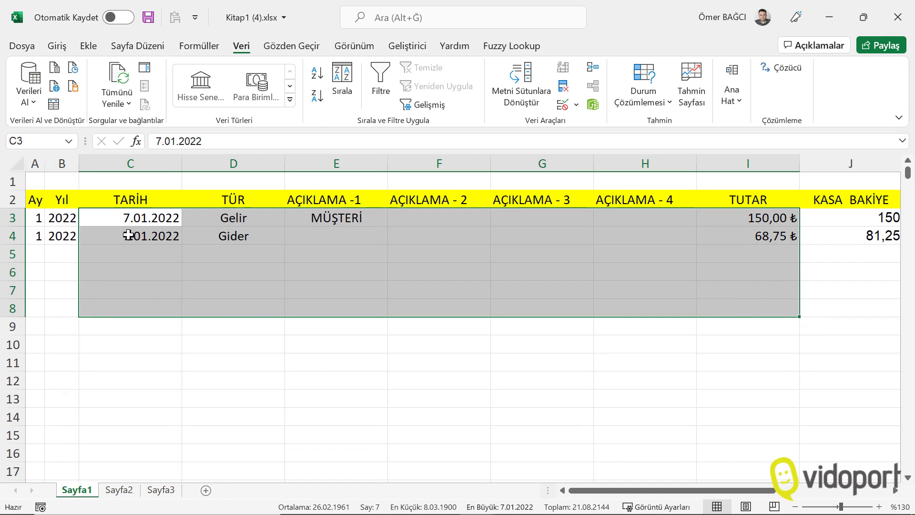
Step: Select the data-entry block C3:I503 through the Name Box
mouse_move(116, 222)
left_mouse_down()
mouse_move(776, 251)
mouse_move(756, 332)
left_mouse_up()
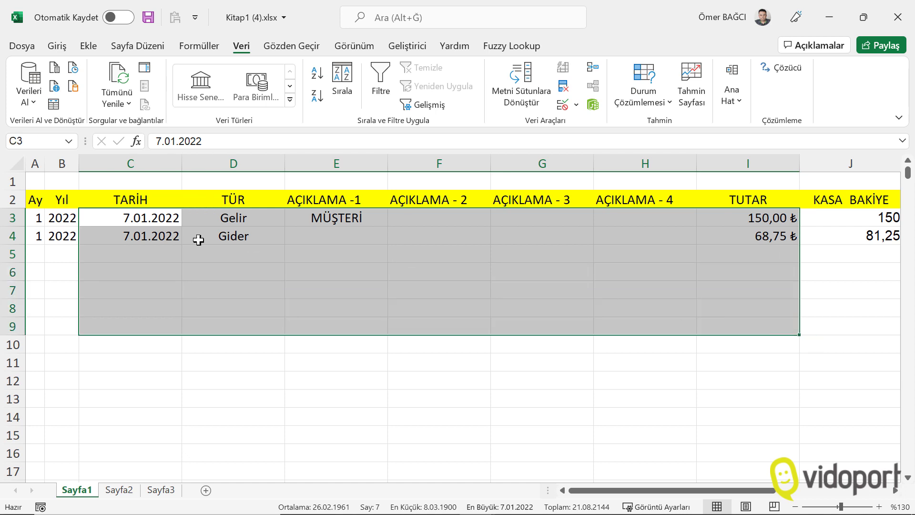
left_click(108, 215)
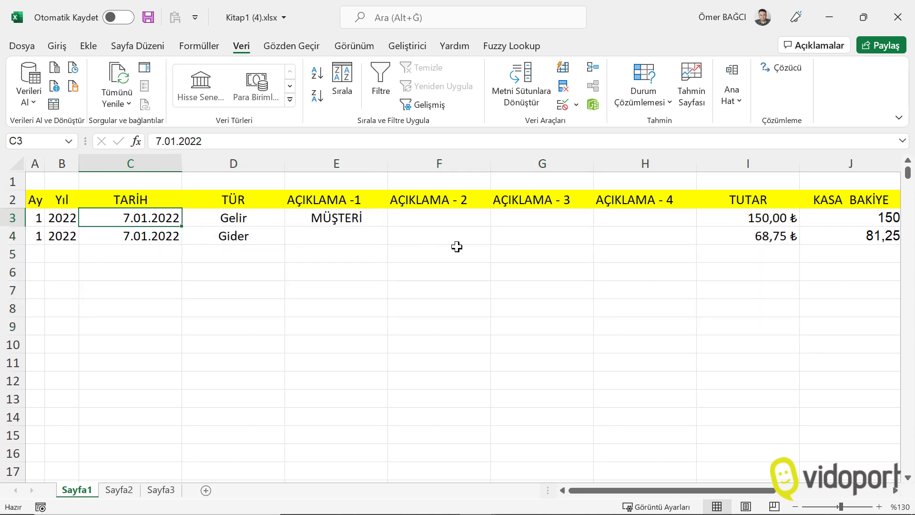
left_click(27, 142)
key("Return")
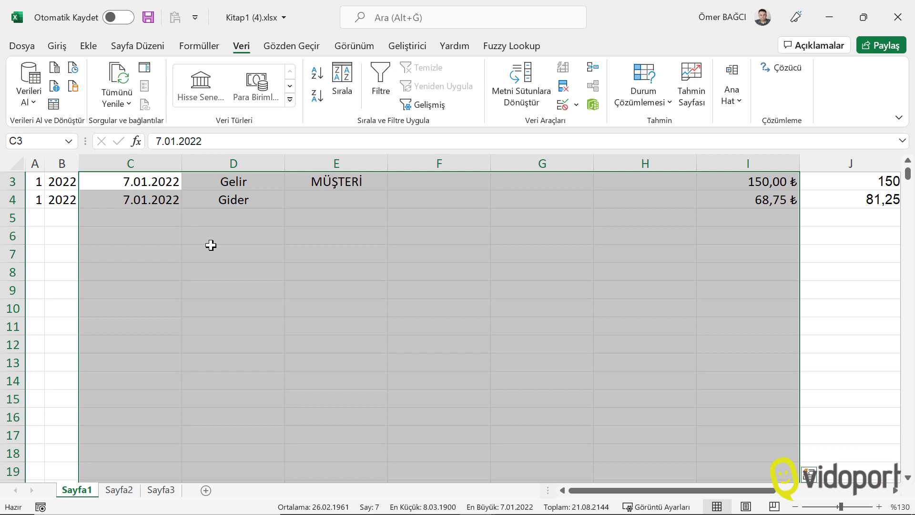
Step: Bring up Aralıkları Düzenlemeye İzin Ver from the Gözden Geçir ribbon
scroll(211, 245, "up", 1)
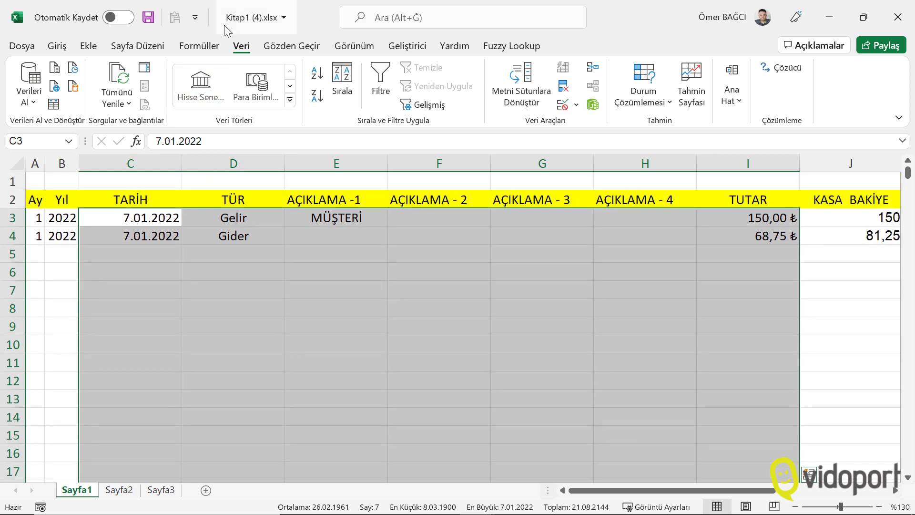
left_click(291, 46)
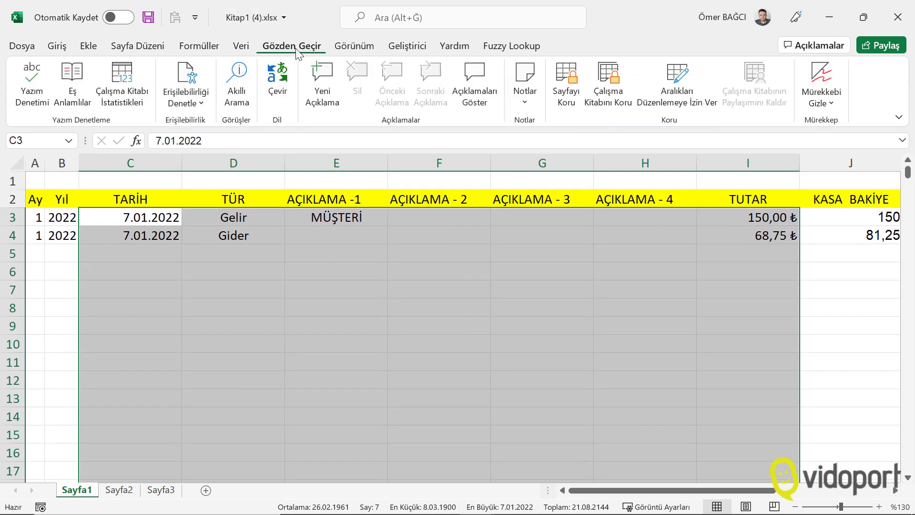
left_click(677, 91)
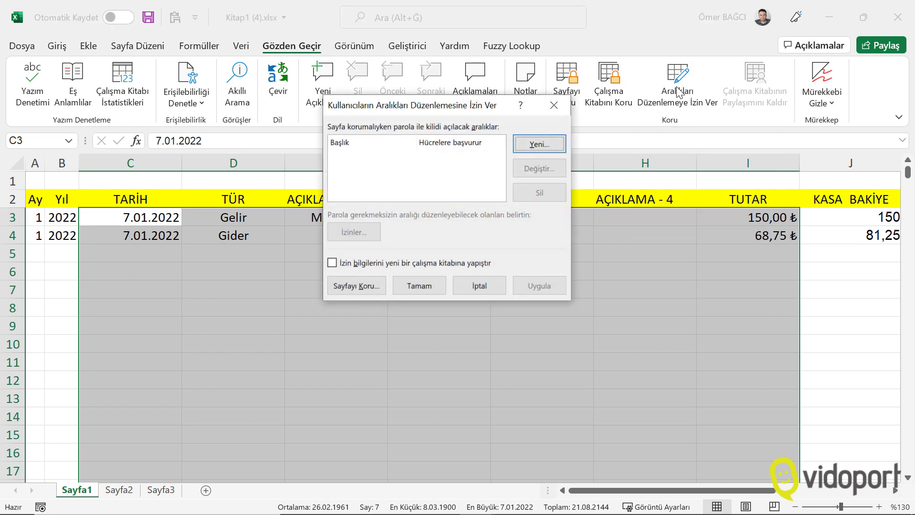
Step: Add a new editable range Aralık1 referring to =$C$3:$I$503, with no password
left_click(524, 146)
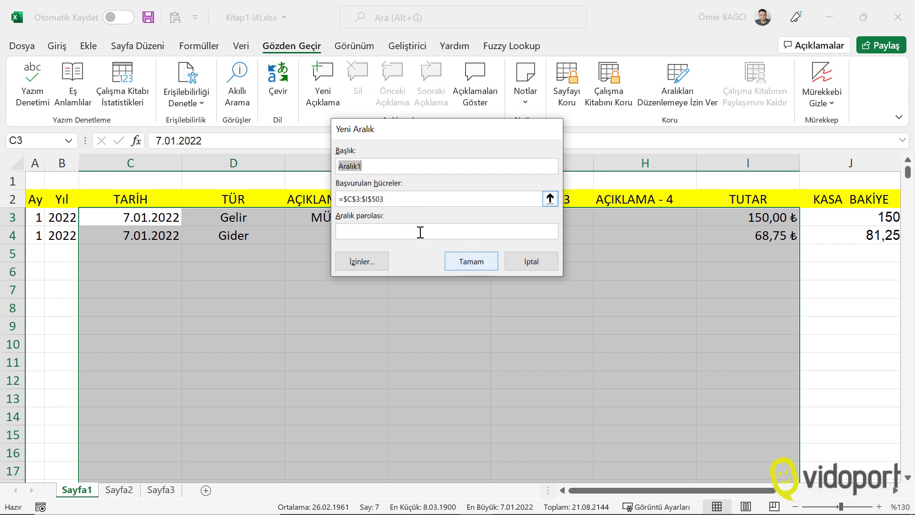
left_click(469, 263)
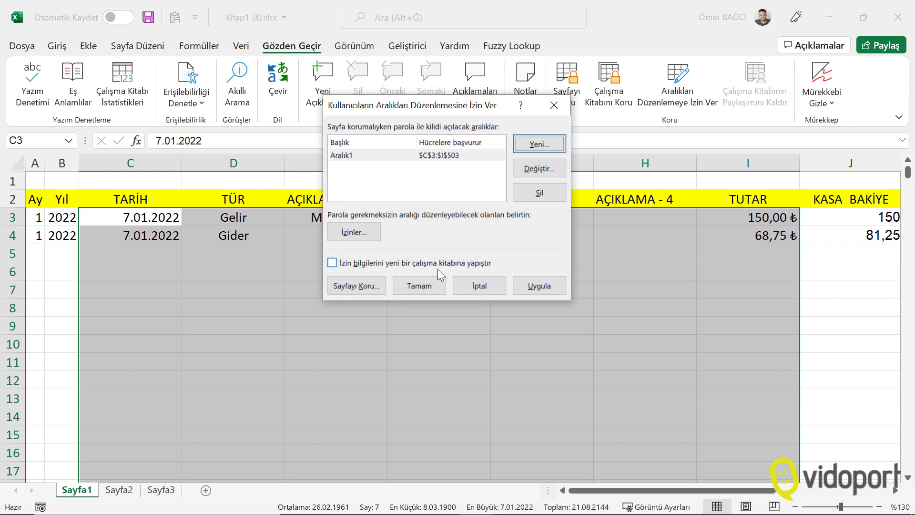
Step: Protect Sayfa1 with a password, entered and confirmed, leaving only Aralık1 editable
left_click(369, 287)
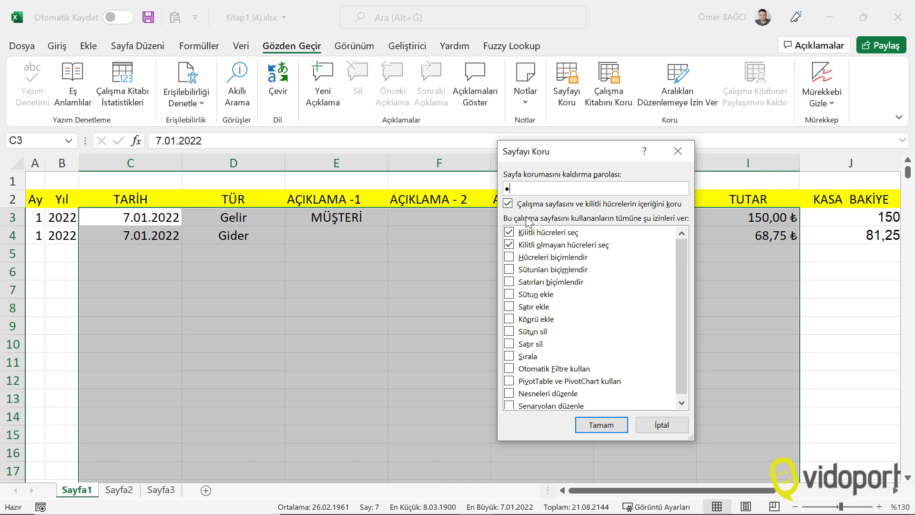
left_click(596, 422)
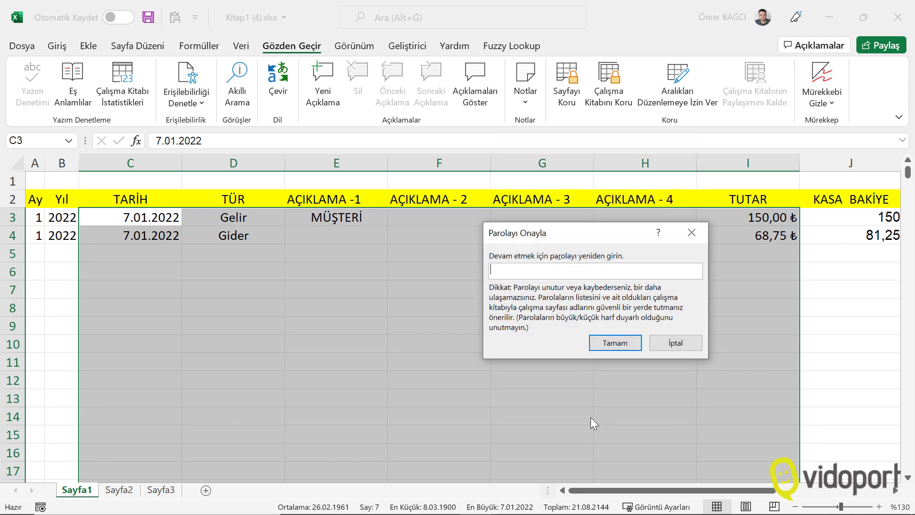
left_click_drag(568, 234, 484, 196)
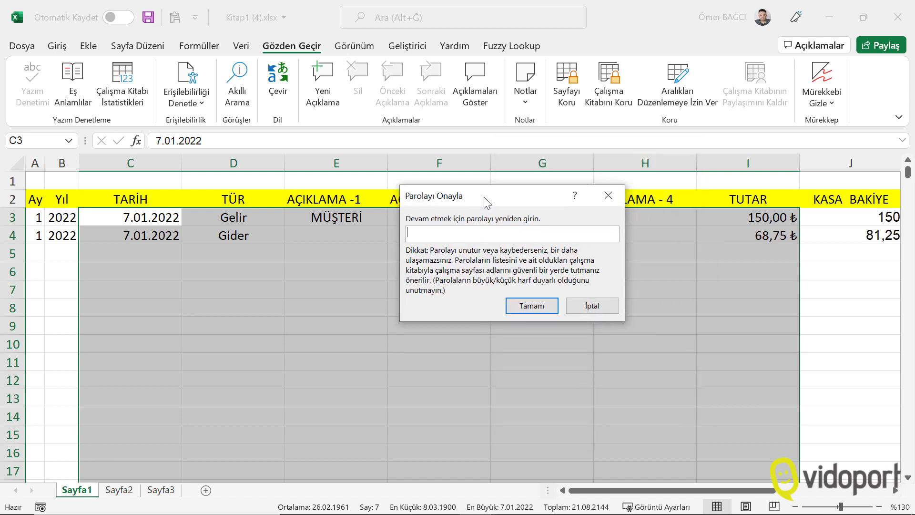
type("1")
left_click(533, 306)
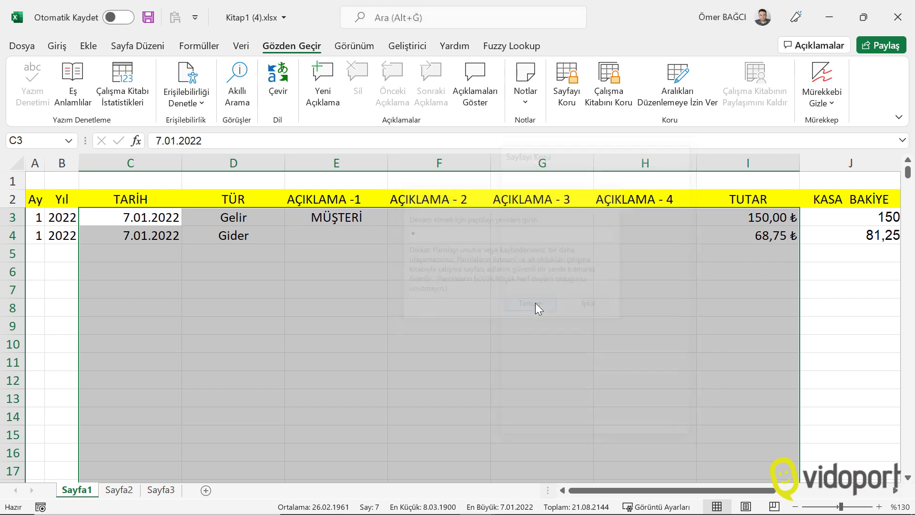
left_click(475, 299)
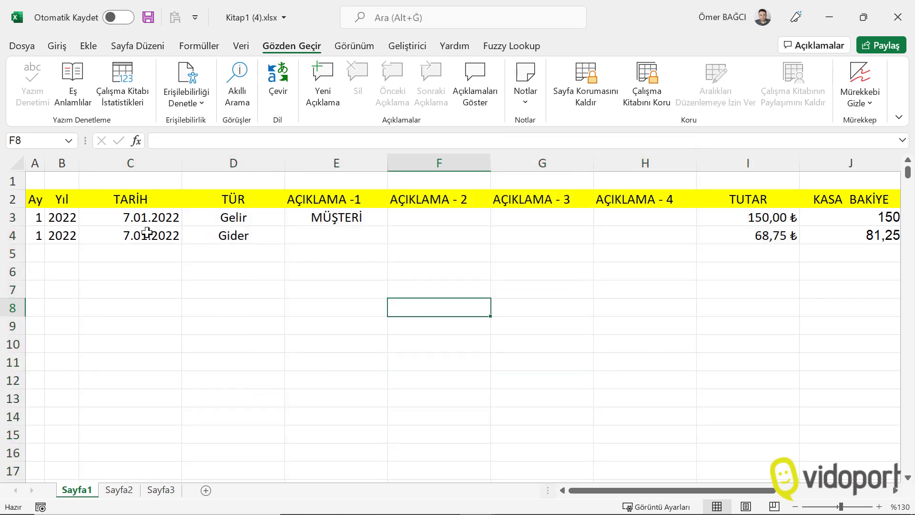
left_click(71, 227)
double_click(71, 227)
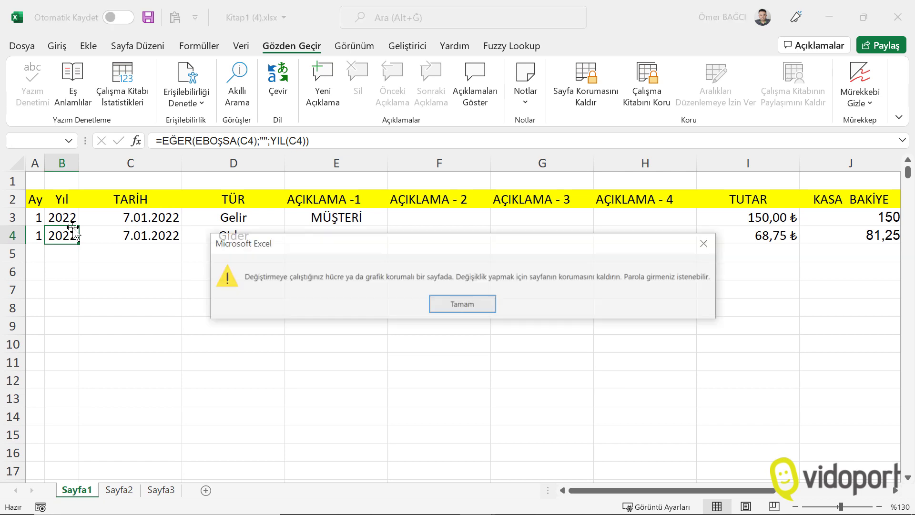
key("Return")
double_click(74, 234)
key("Return")
key("Right")
key("Right")
key("Right")
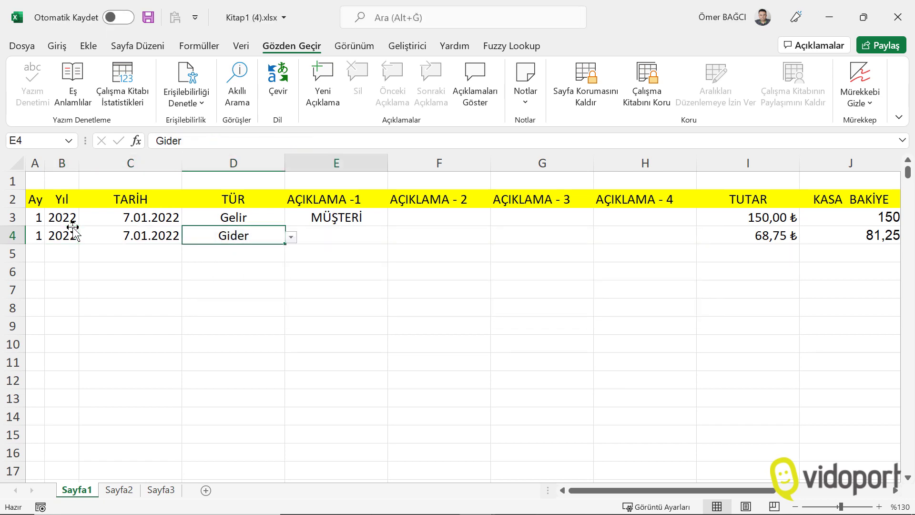
key("Right")
key("Right")
key("Right")
key("Right")
key("Right")
key("Delete")
key("Return")
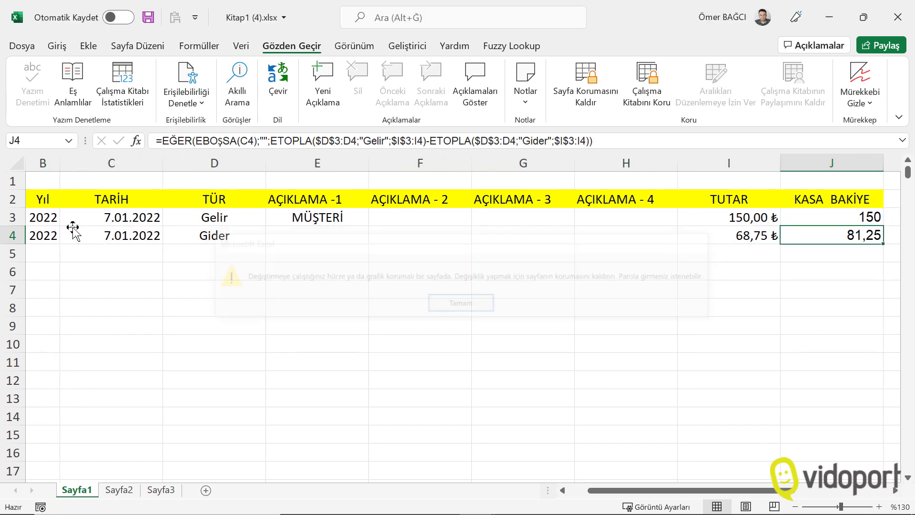
key("Left")
key("Left")
key("Left")
key("Left")
key("Left")
key("Left")
key("Left")
key("Down")
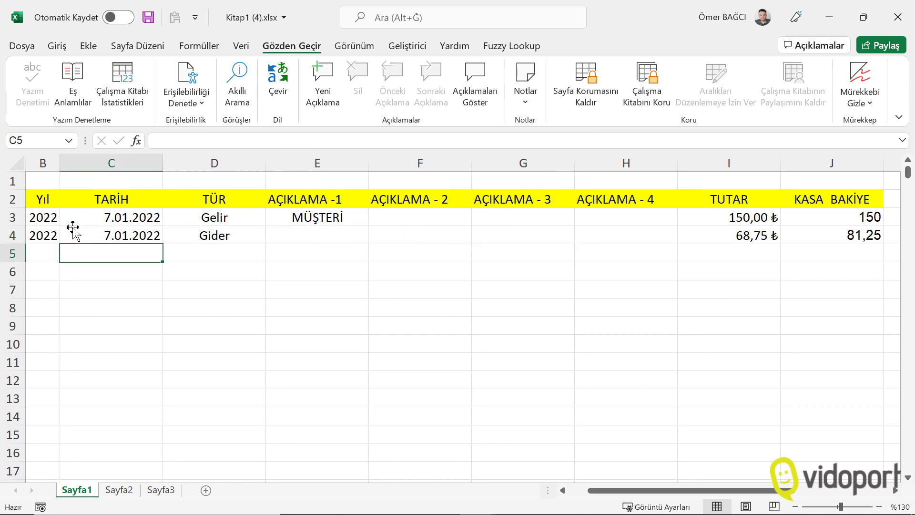
key("Left")
key("Left")
key("Right")
key("Right")
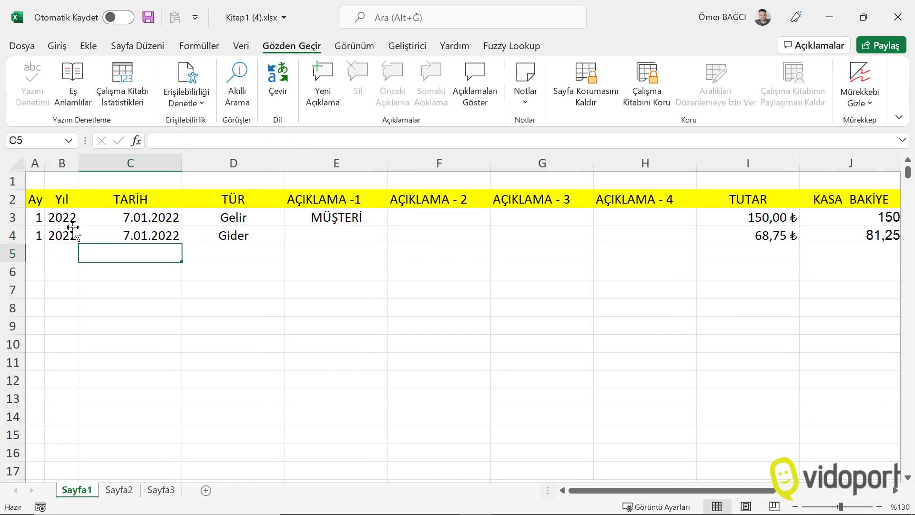
Step: Enter date 10.01.2022 in row 5 and choose Gider from the TÜR drop-down
type("10.01.2022")
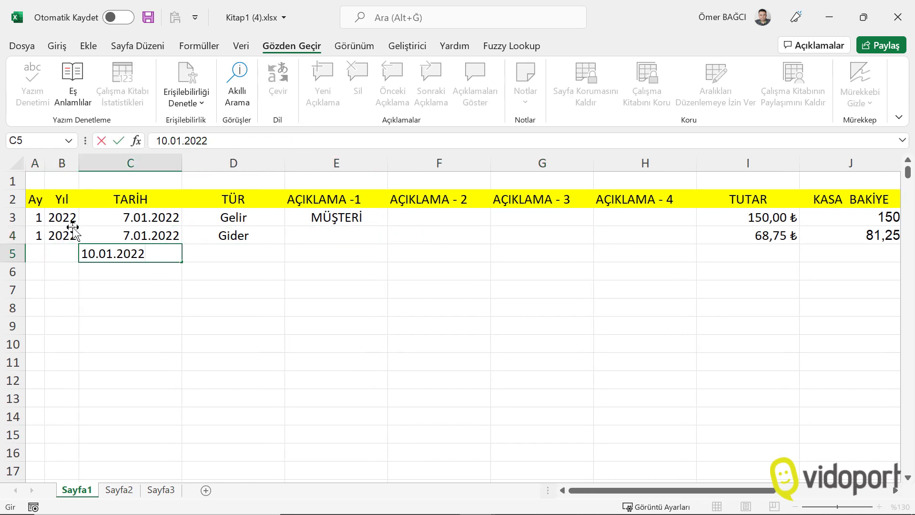
key("Tab")
type("g")
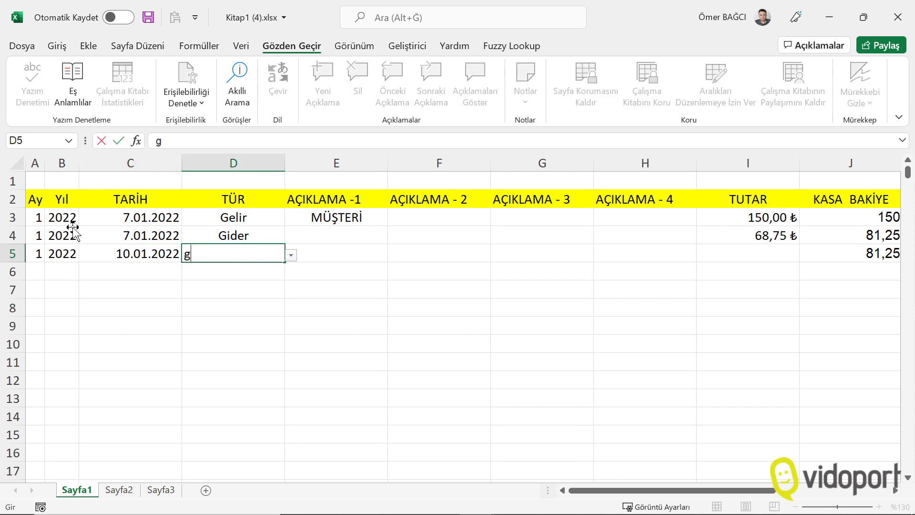
key("Tab")
key("Return")
type("=")
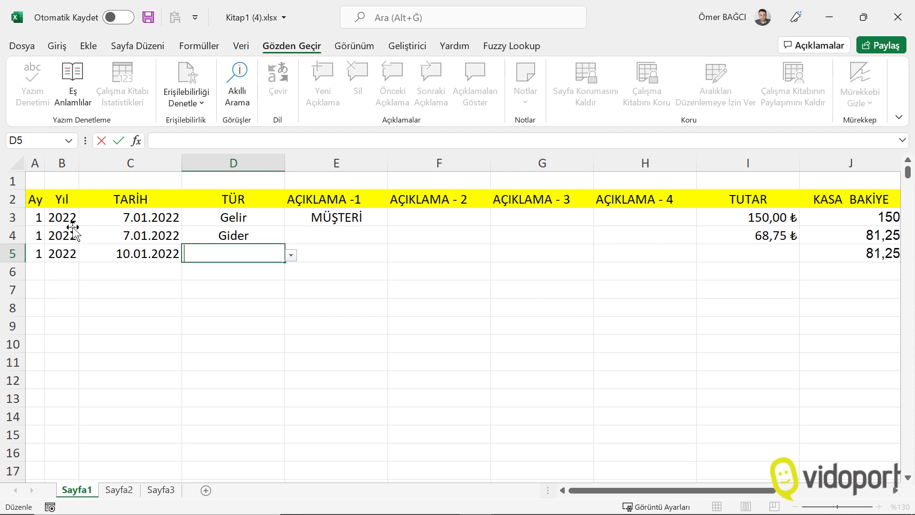
key("Escape")
key("alt+Down")
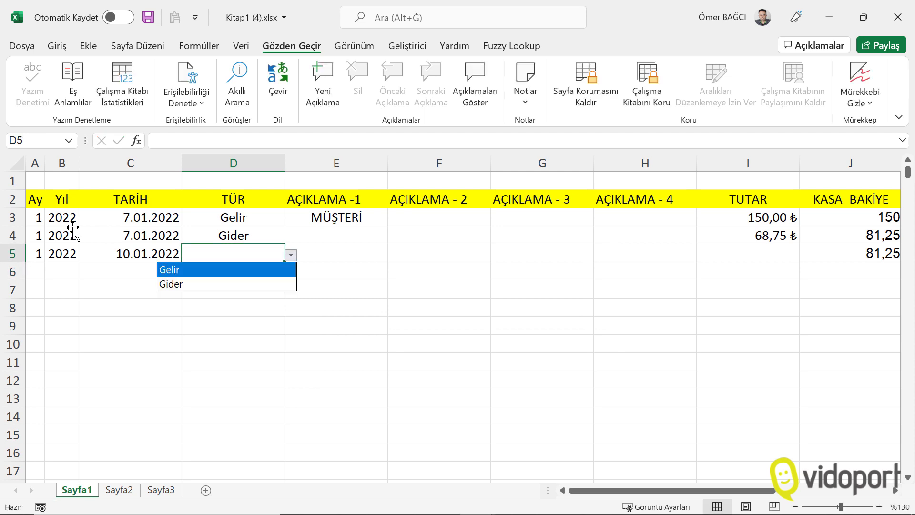
key("Down")
key("Up")
key("Down")
key("Return")
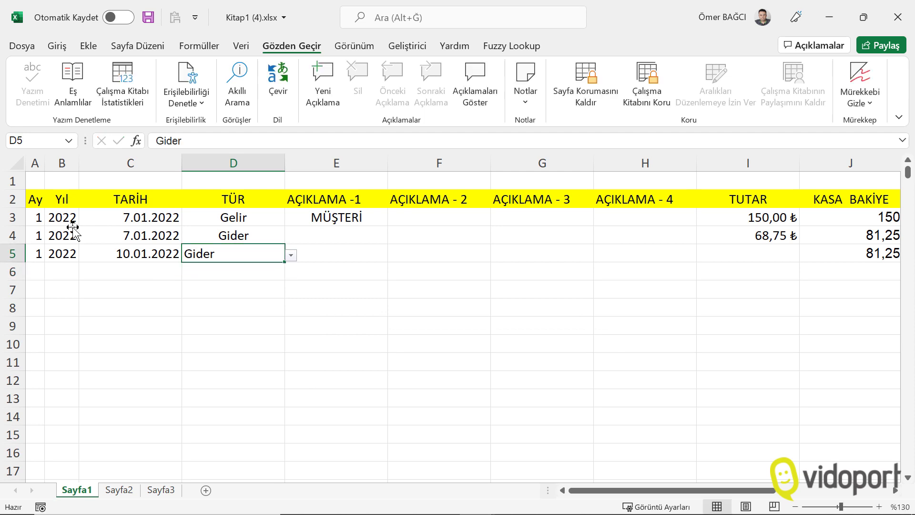
Step: Give row 5 the description MÜŞTERİ and the amount 50,00 ₺
key("Up")
key("Right")
key("Down")
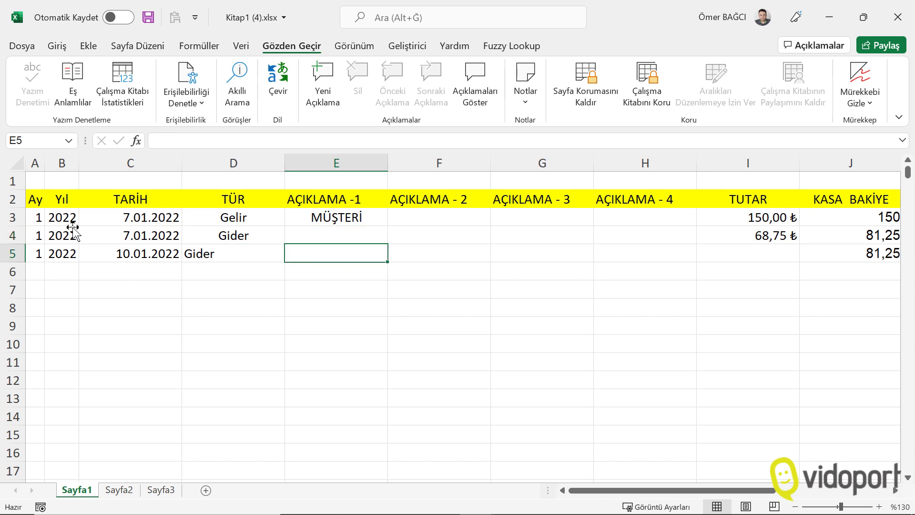
left_click(268, 165)
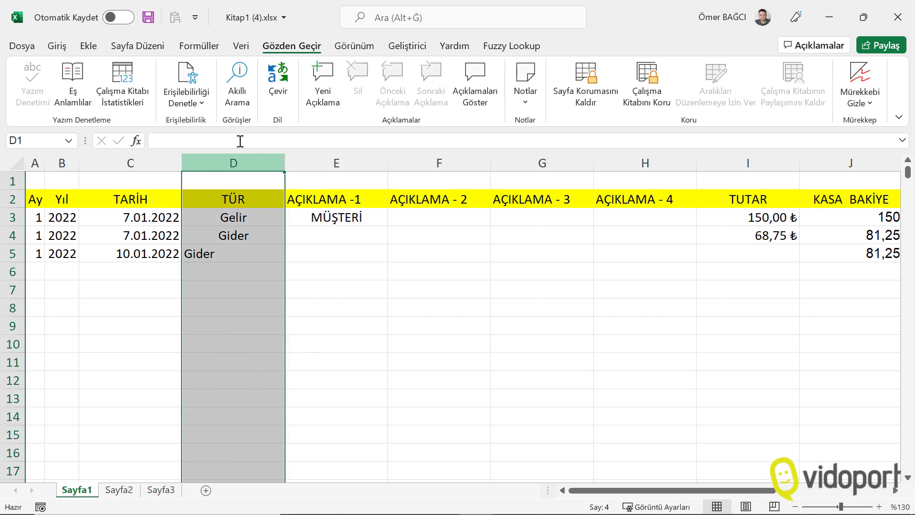
left_click(58, 48)
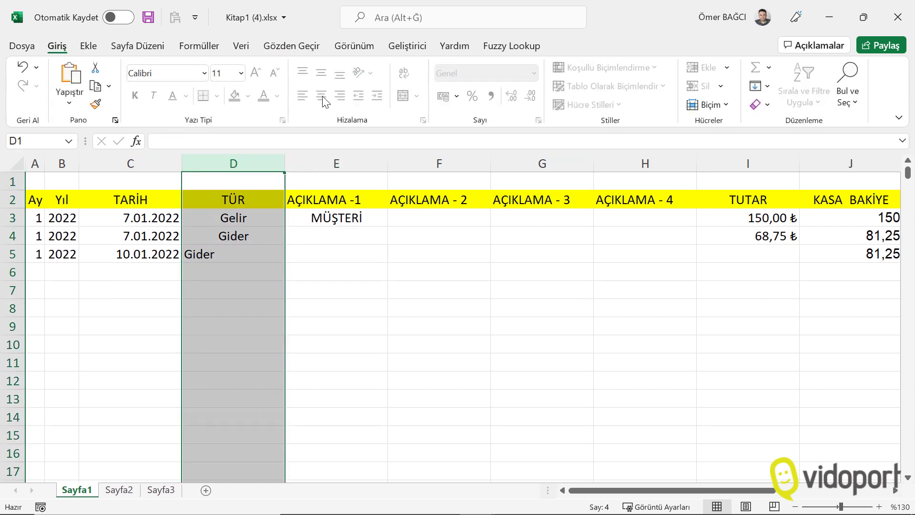
left_click(246, 205)
left_click(265, 256)
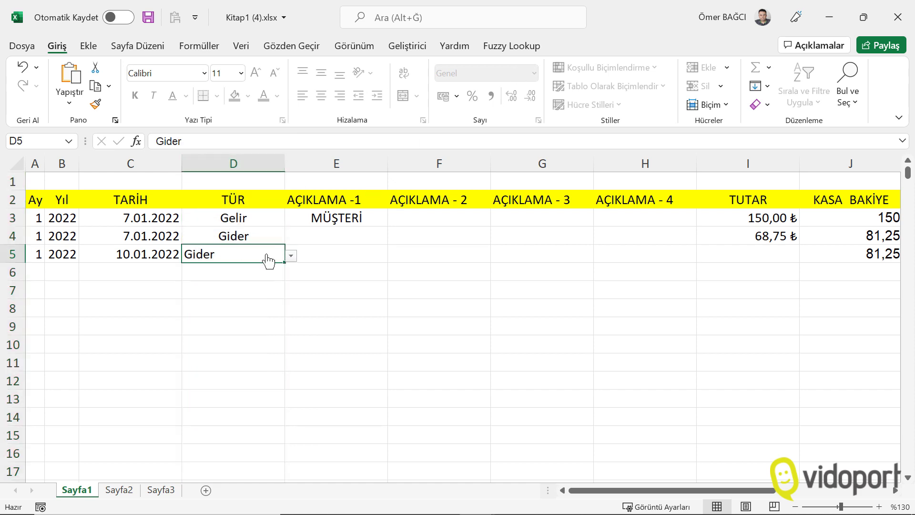
left_click(332, 261)
type("Müş")
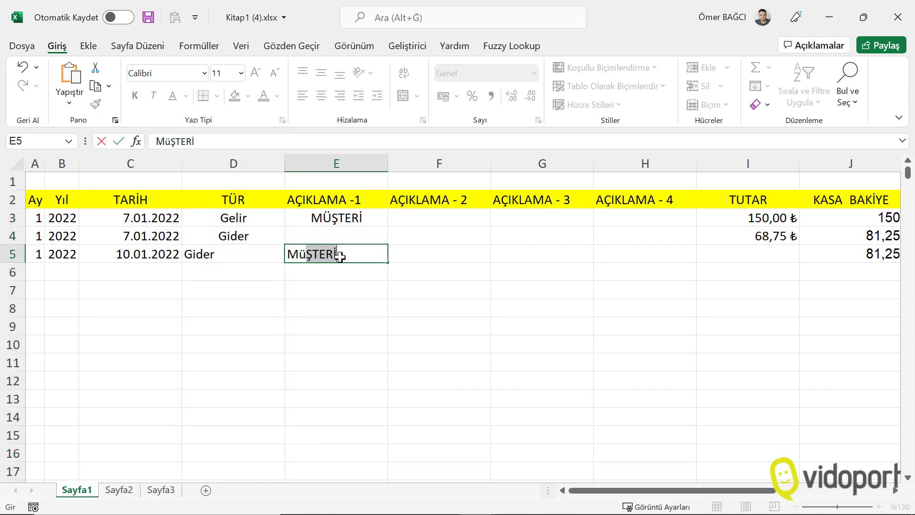
type("ter")
key("Tab")
key("Tab")
key("Tab")
key("Tab")
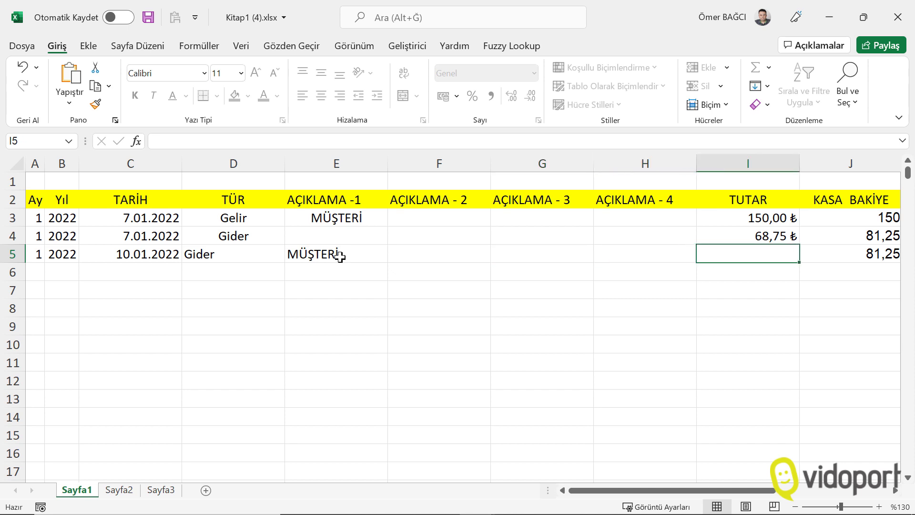
type("50")
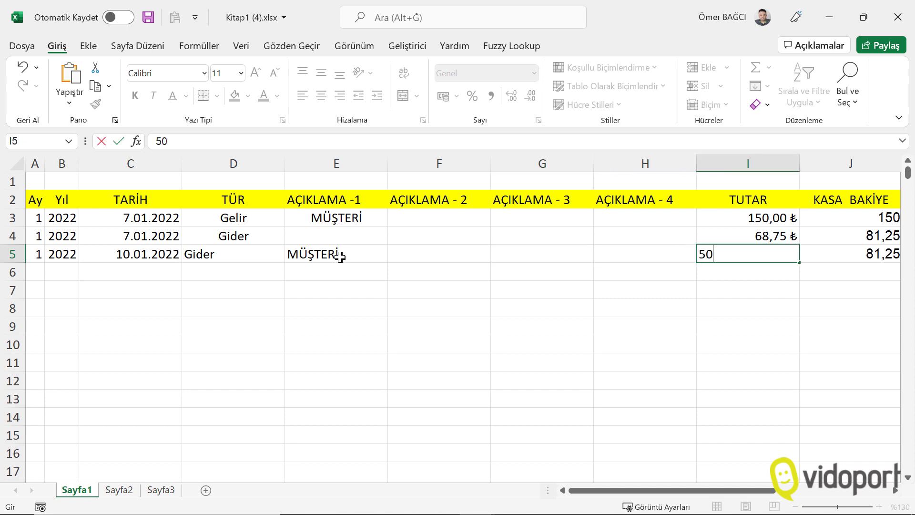
key("Return")
Step: Check that J5's balance formula now shows 31,25
key("Right")
key("Up")
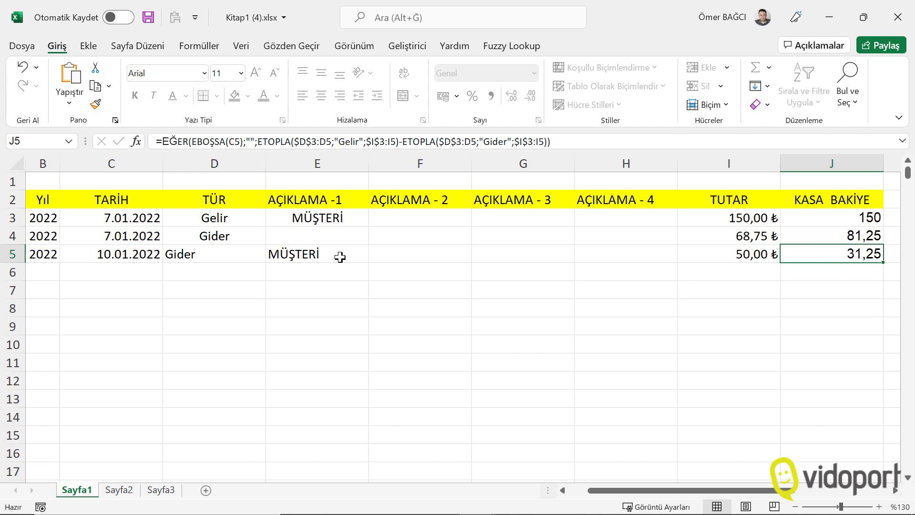
key("Left")
key("Left")
key("Left")
key("Left")
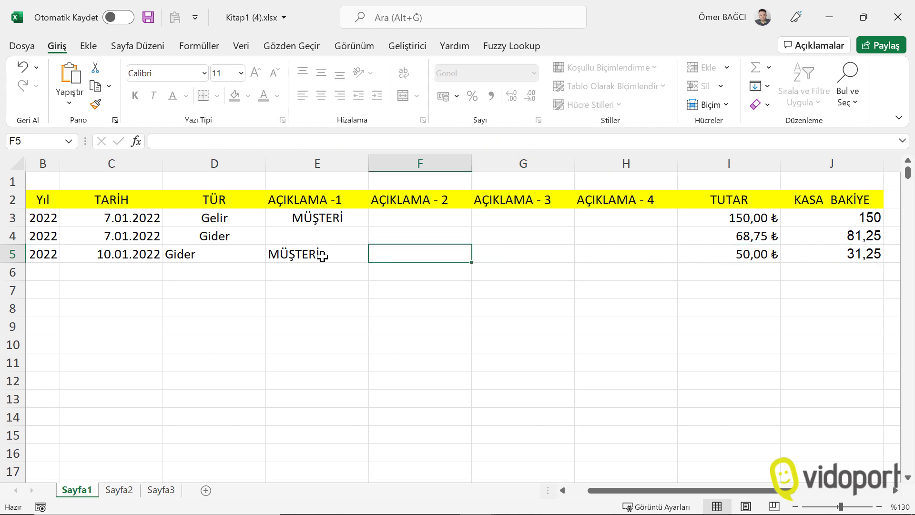
left_click(266, 263)
left_click(224, 253)
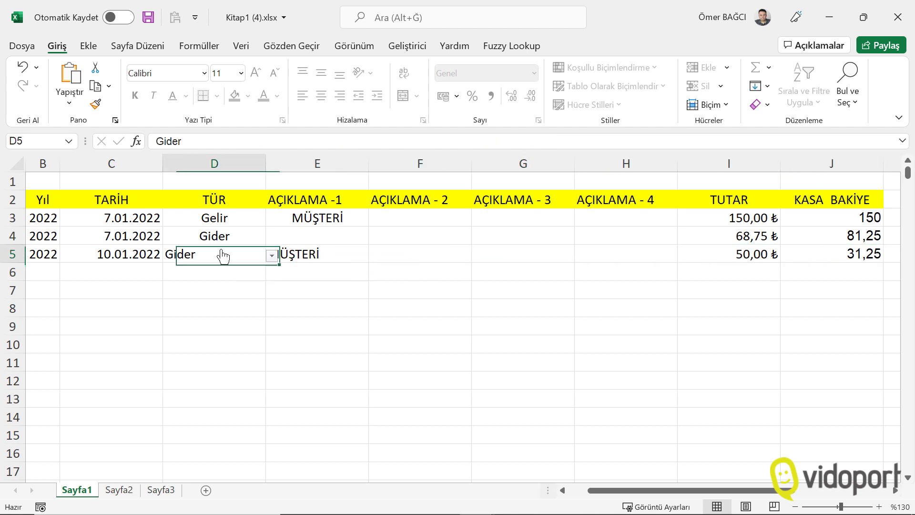
left_click(293, 46)
Step: Unprotect the sheet with its password and centre the TÜR column D
left_click(555, 83)
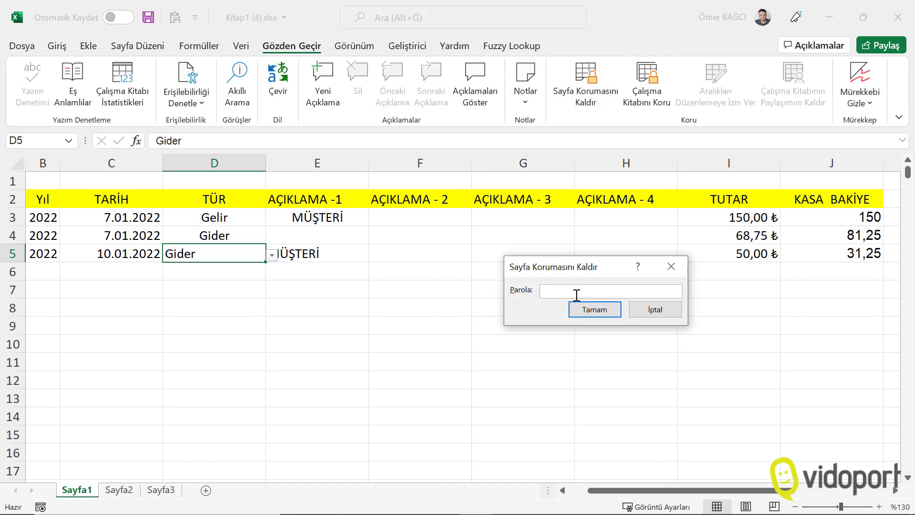
left_click(599, 311)
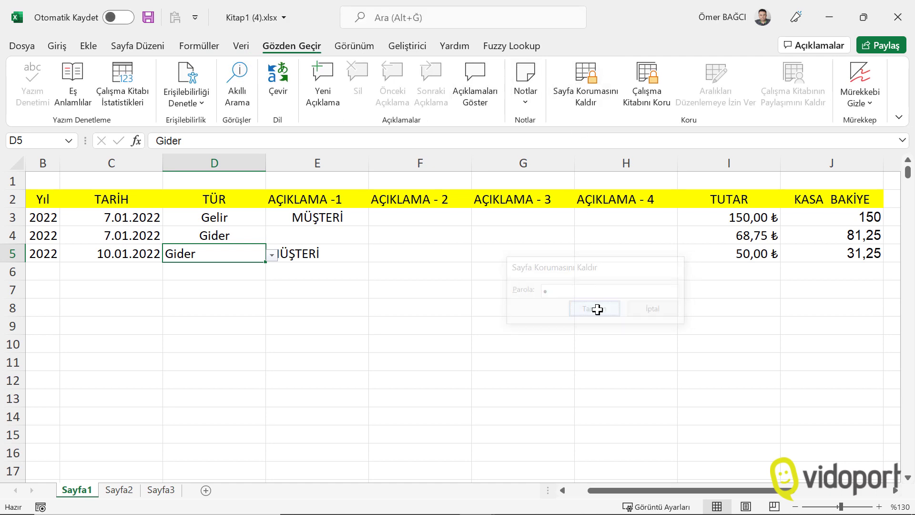
left_click(229, 163)
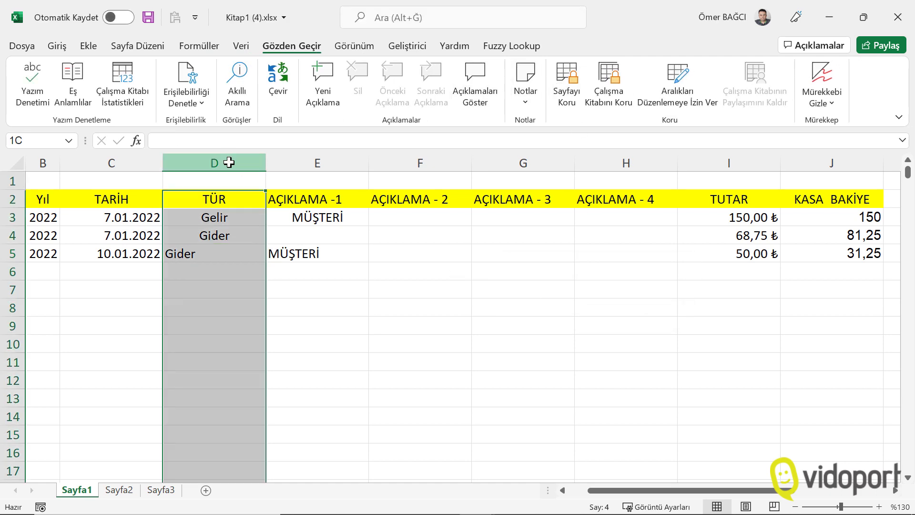
left_click(57, 45)
left_click(321, 96)
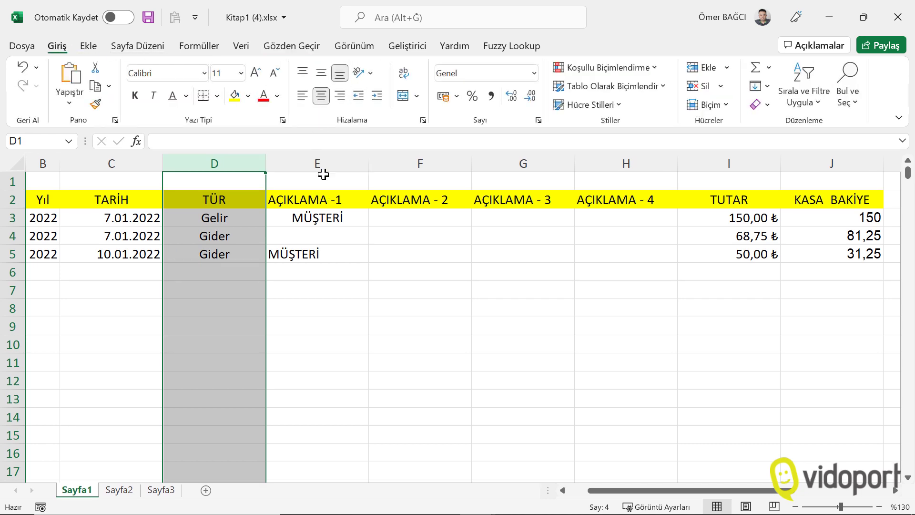
Step: Left-align the description columns E through H
left_click_drag(324, 163, 627, 164)
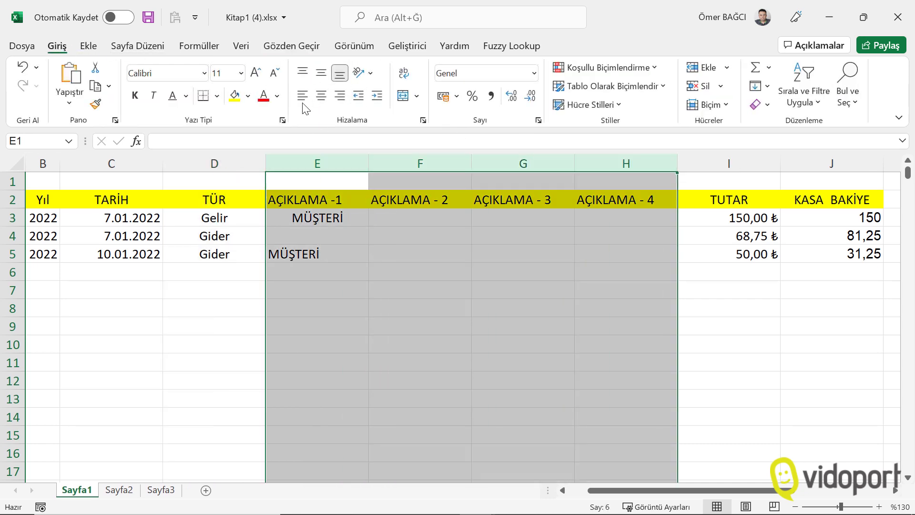
left_click(303, 97)
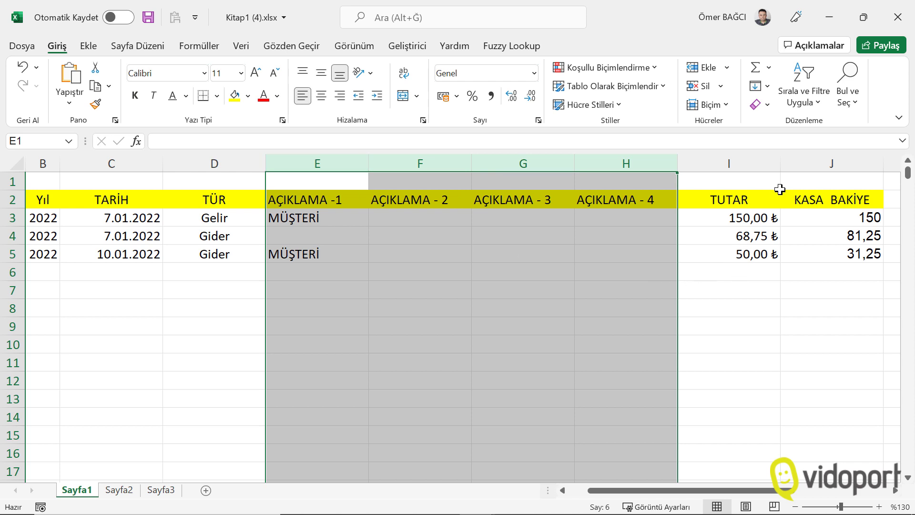
left_click(185, 295)
Step: Re-protect Sayfa1 with the password, entered and confirmed
left_click(312, 48)
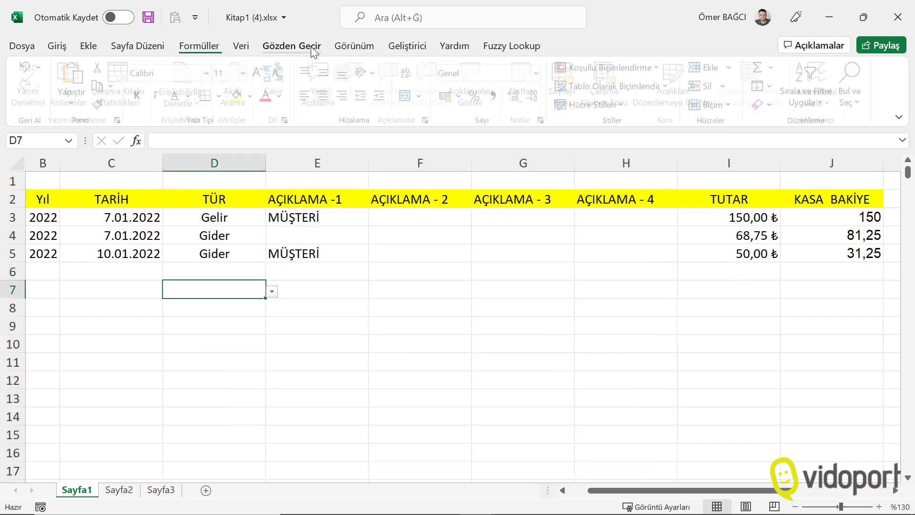
left_click(566, 96)
type("1")
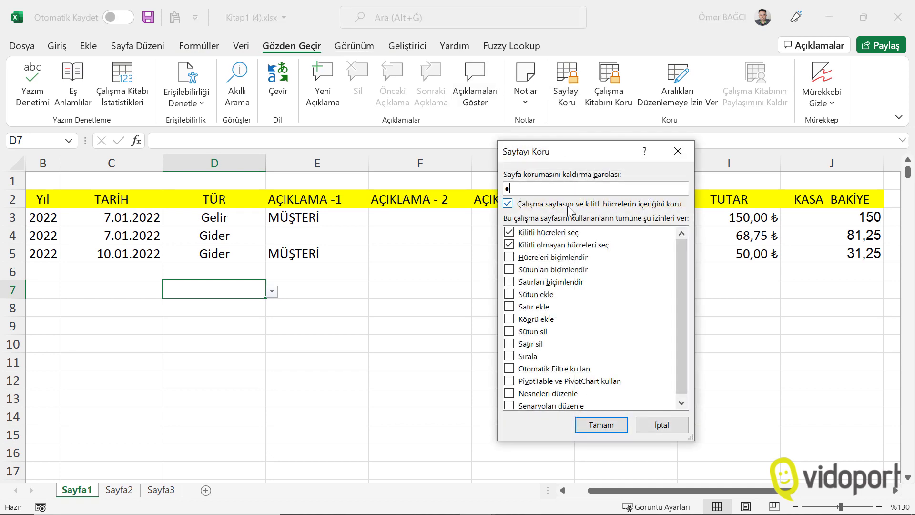
left_click(607, 430)
type("1")
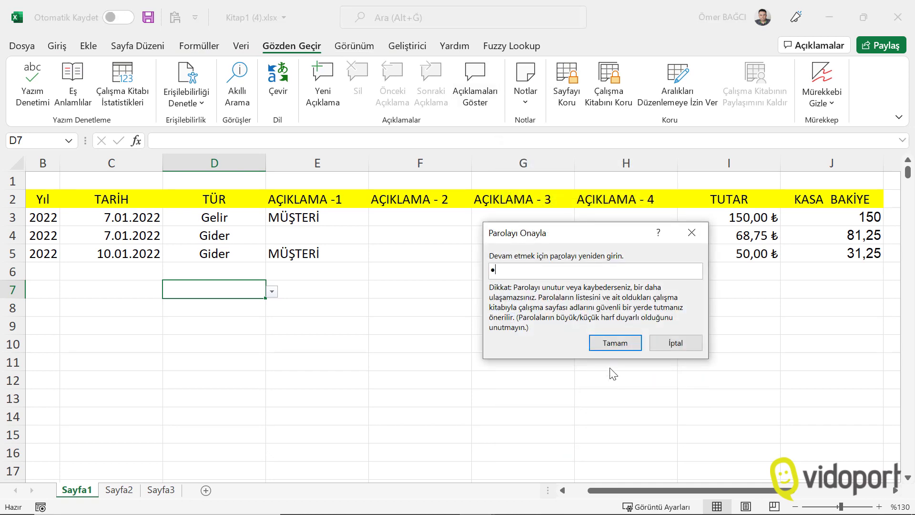
left_click(613, 344)
left_click(165, 273)
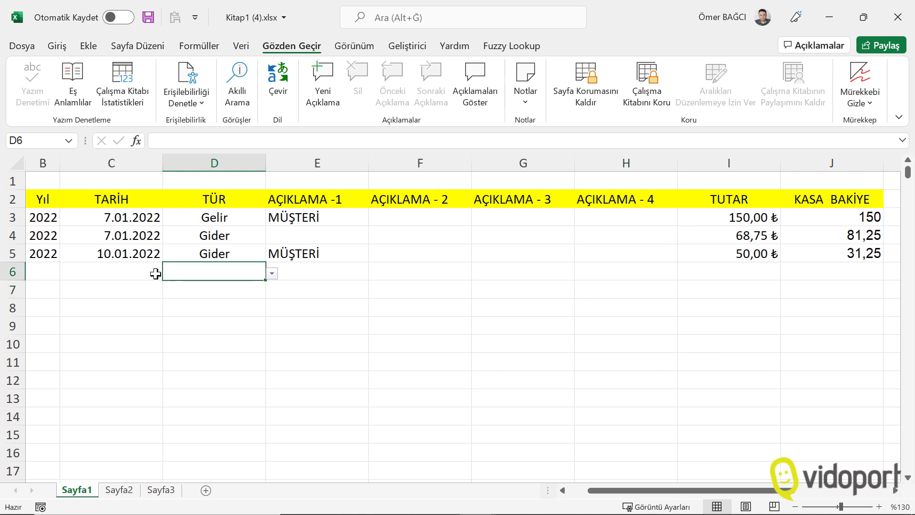
left_click_drag(108, 275, 47, 276)
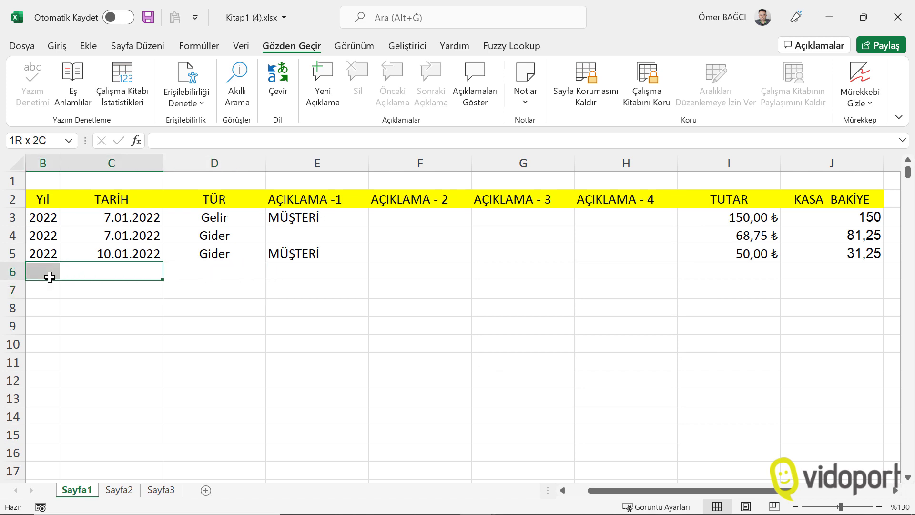
left_click_drag(107, 217, 118, 308)
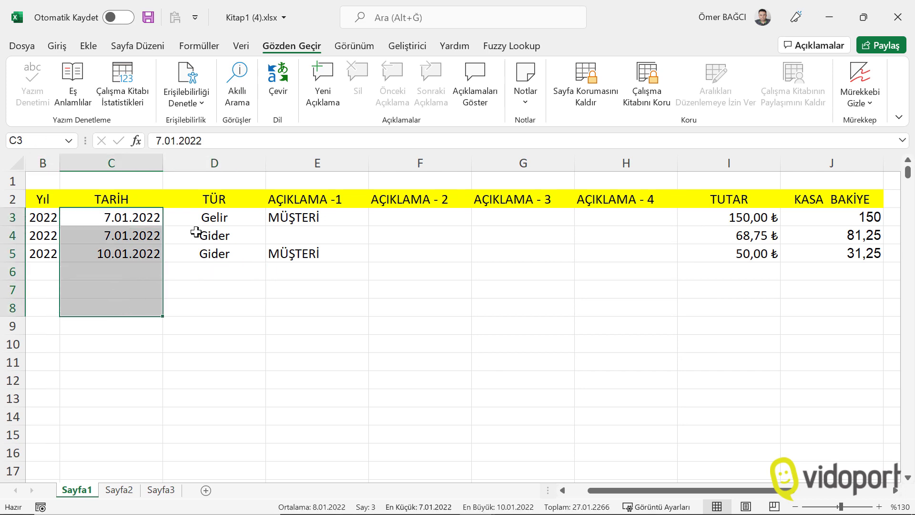
left_click_drag(194, 230, 246, 275)
left_click_drag(834, 220, 846, 273)
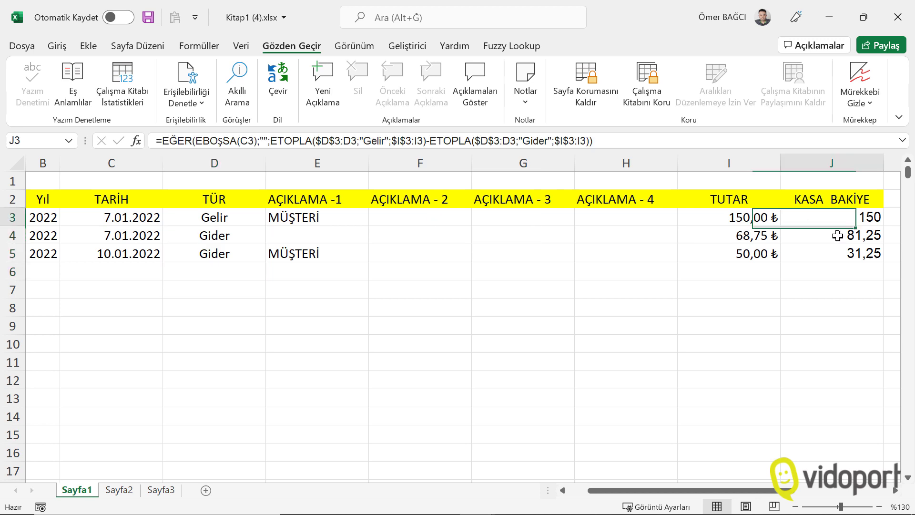
left_click(244, 268)
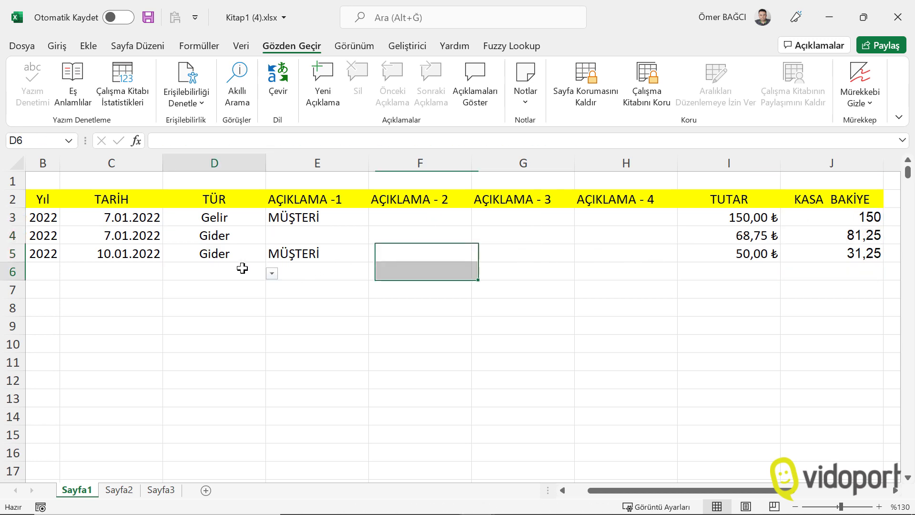
left_click(216, 238)
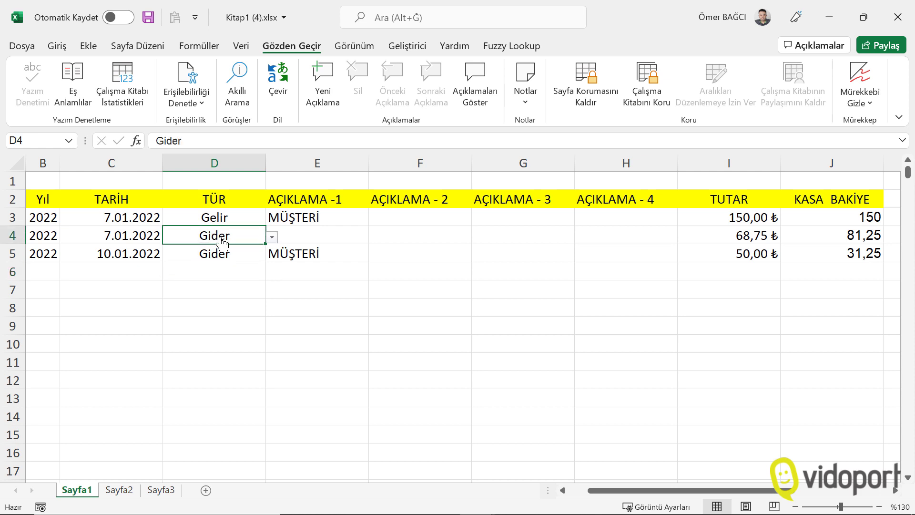
left_click(632, 232)
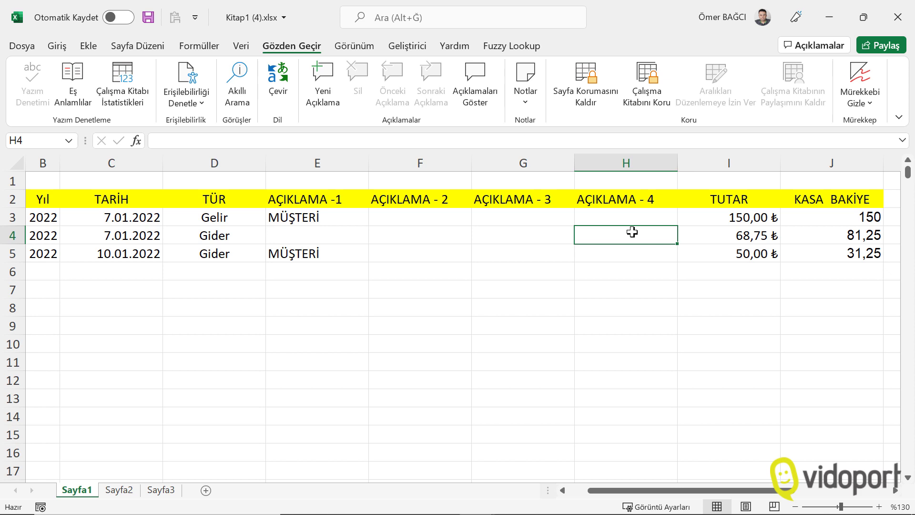